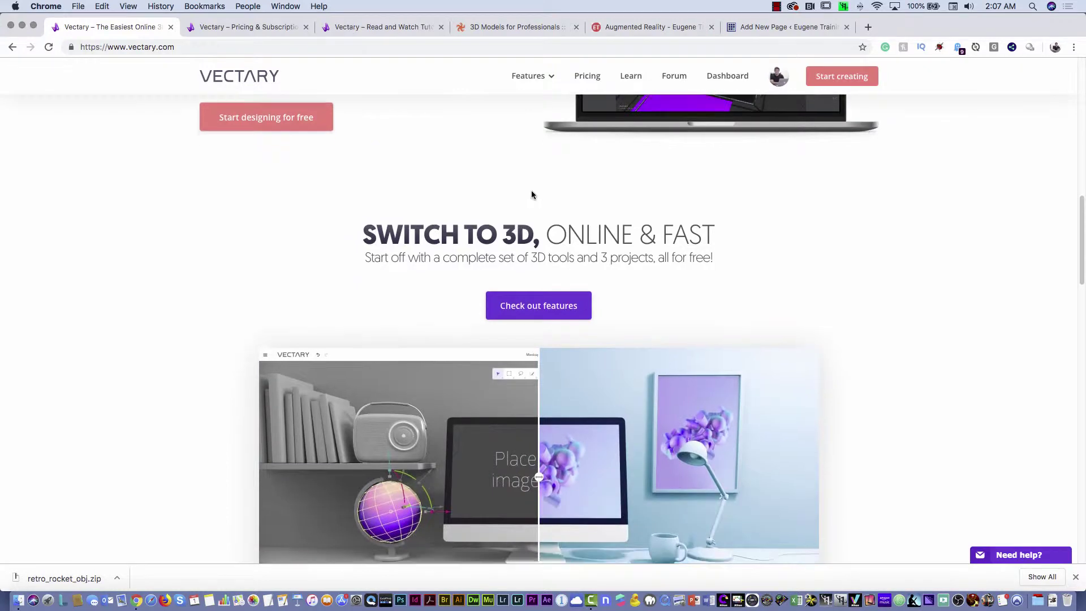
Look through the Vectary home page's feature overview, website and social media content examples, and latest blog posts
scroll(531, 194, "down", 1)
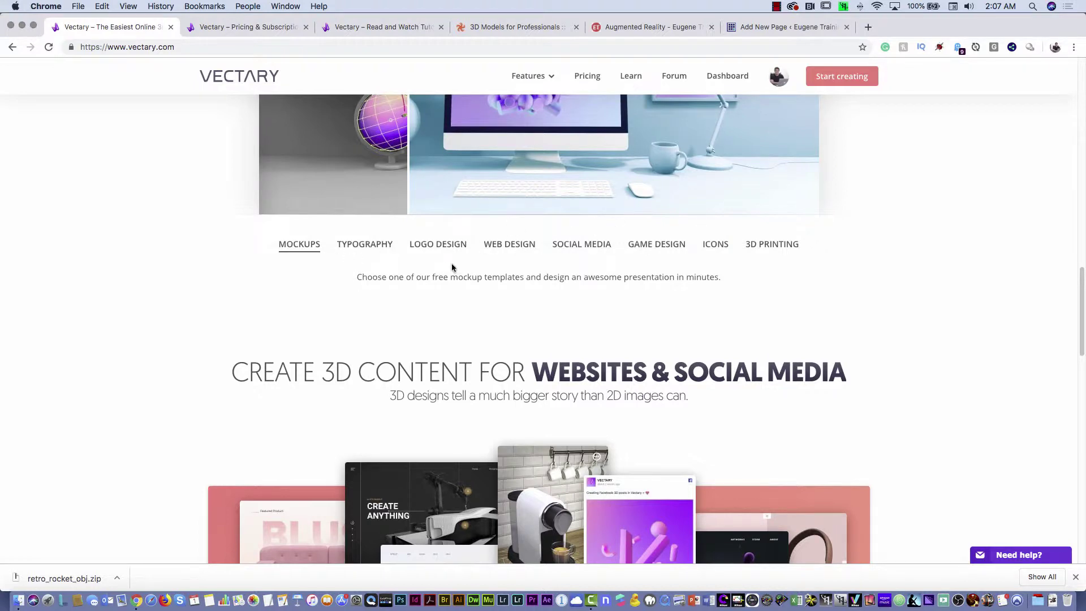
scroll(647, 250, "down", 10)
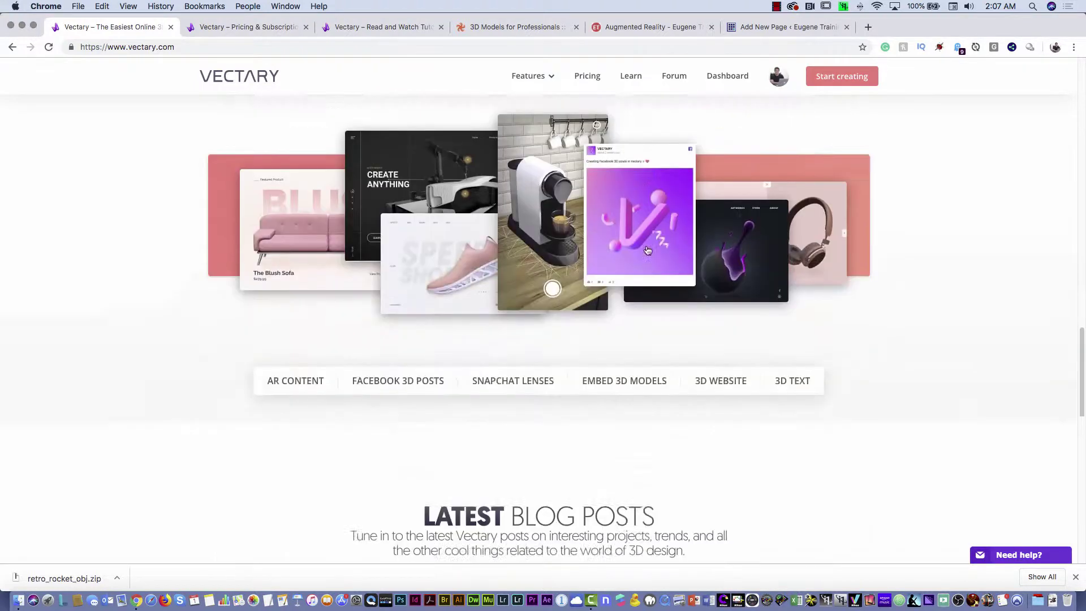
scroll(622, 242, "down", 6)
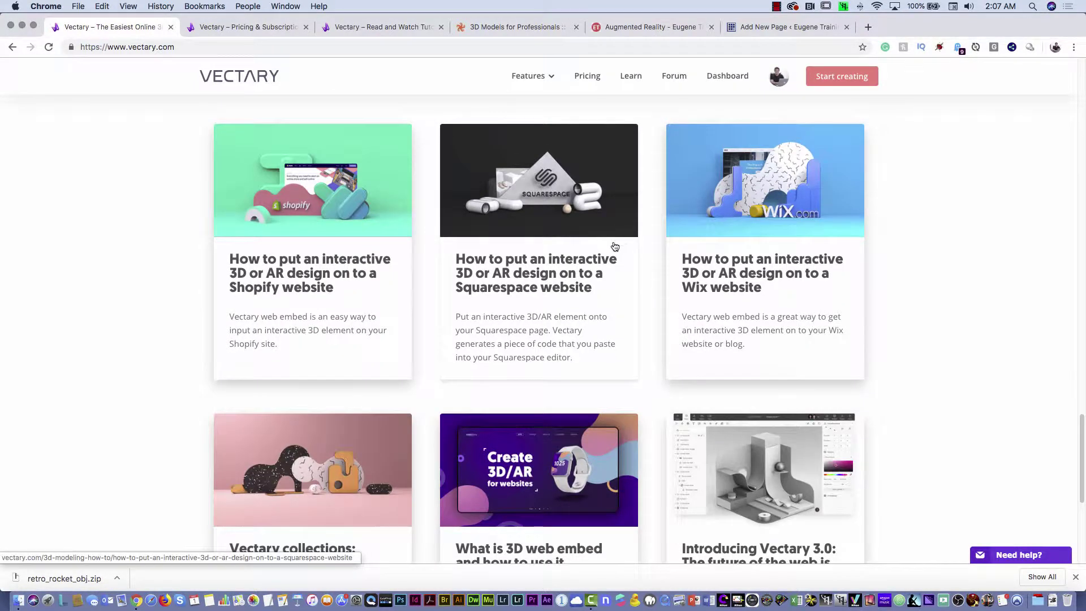
scroll(600, 254, "down", 3)
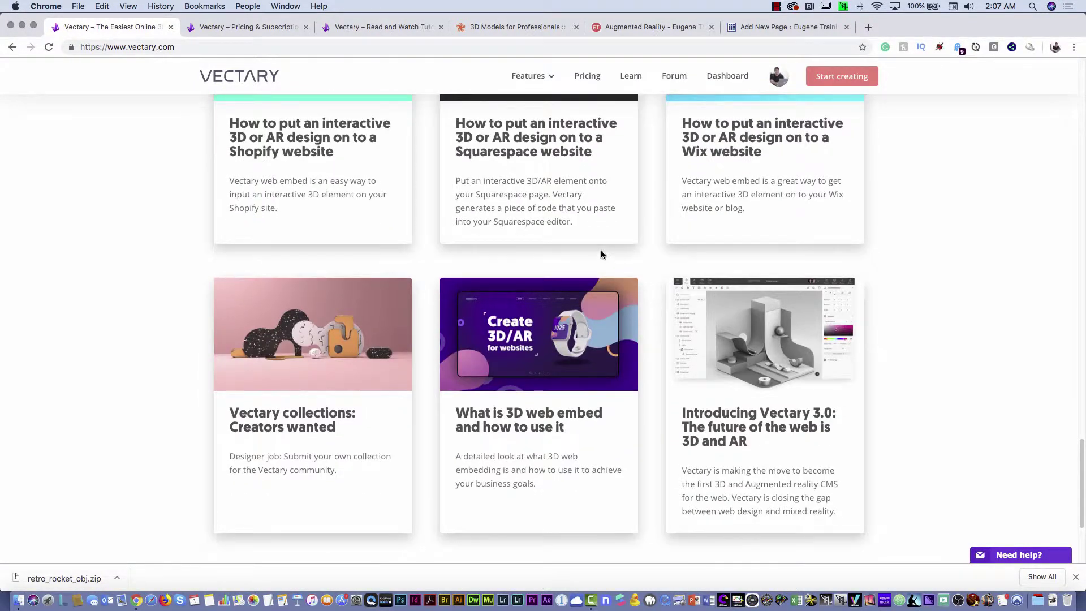
Review the Free and Premium subscription plans and the Enterprise and Education offers on the pricing page
left_click(260, 28)
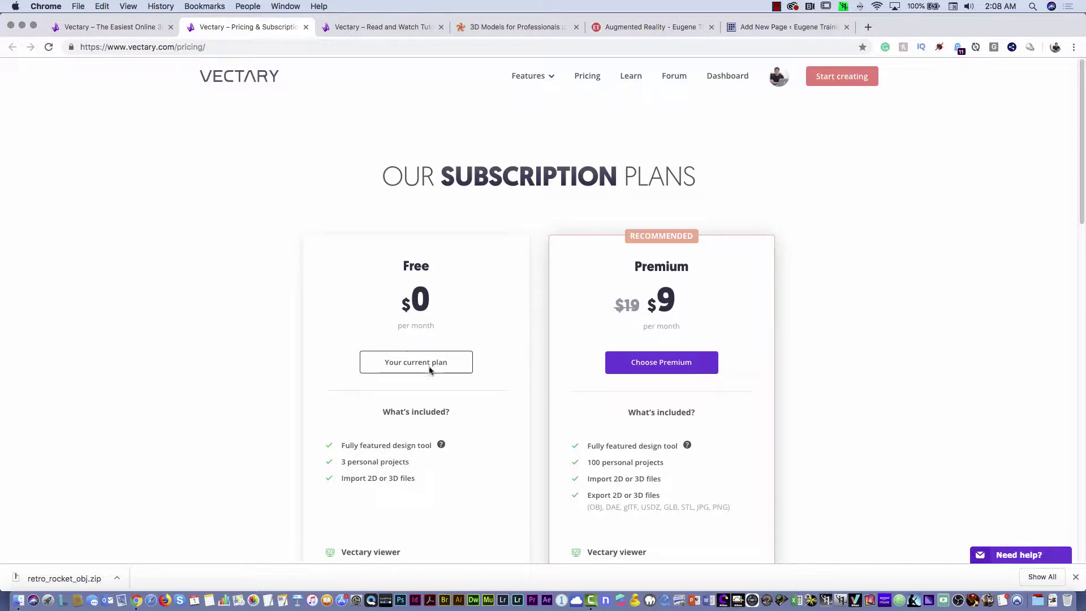
scroll(420, 375, "down", 10)
scroll(419, 374, "down", 10)
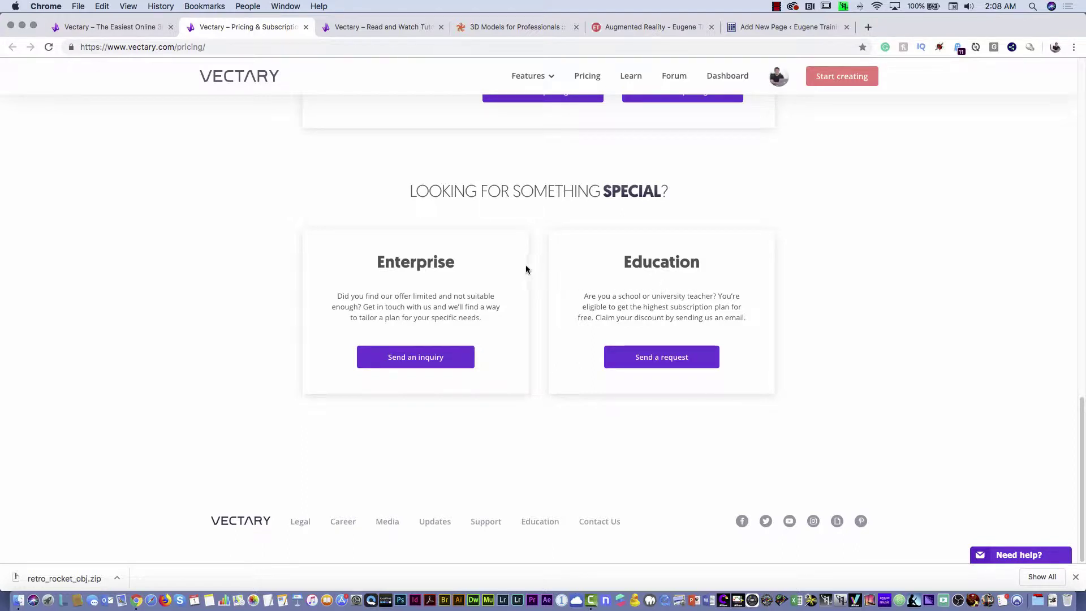
Browse the How to, Inspiration and News articles on the Learn 3D Modeling page
left_click(394, 28)
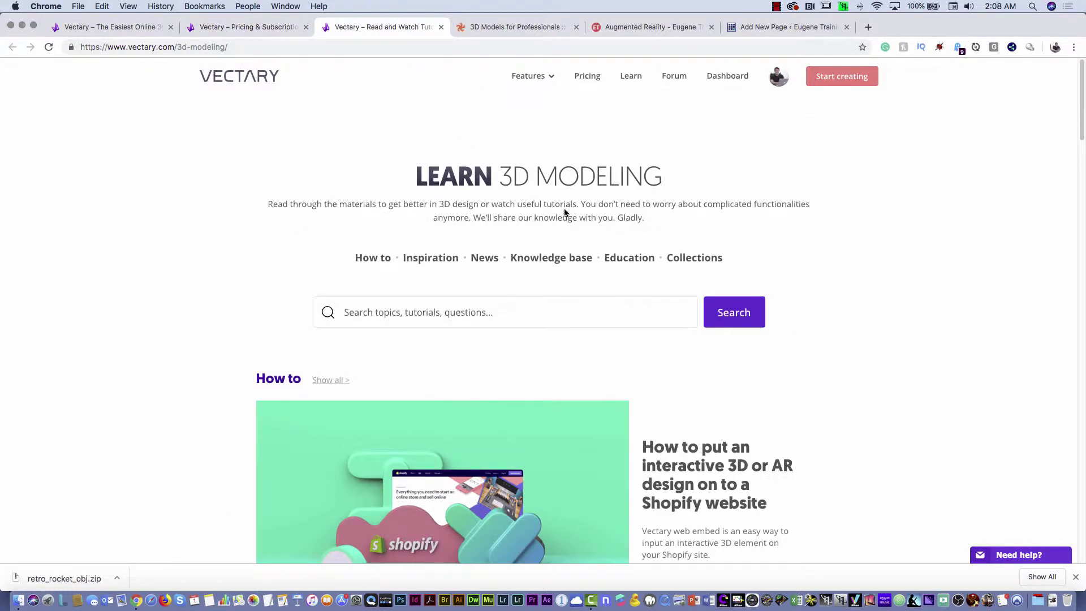
scroll(567, 219, "down", 7)
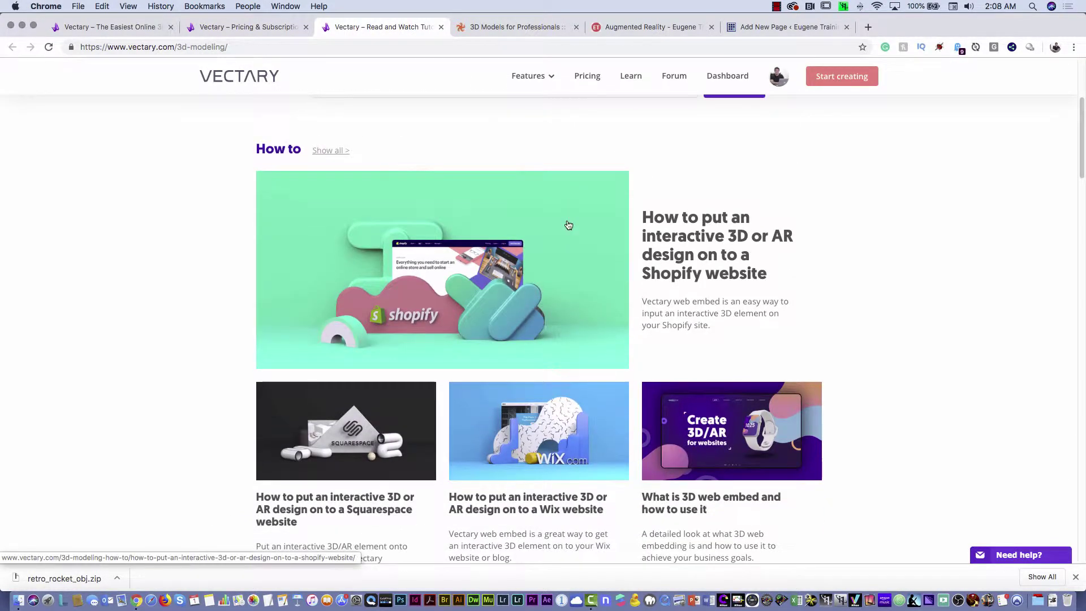
scroll(568, 225, "down", 8)
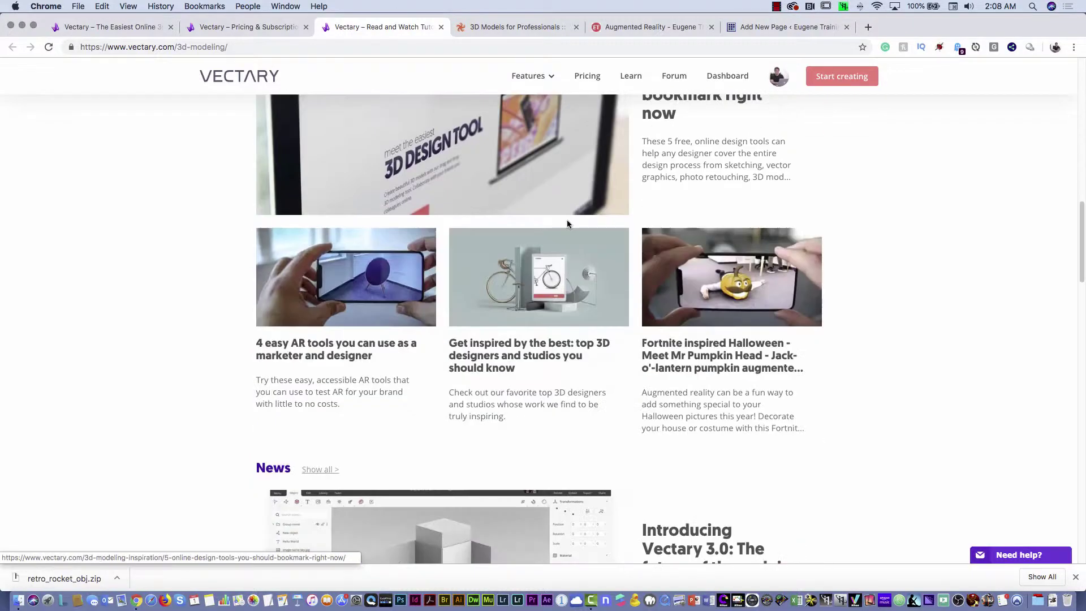
scroll(568, 224, "down", 5)
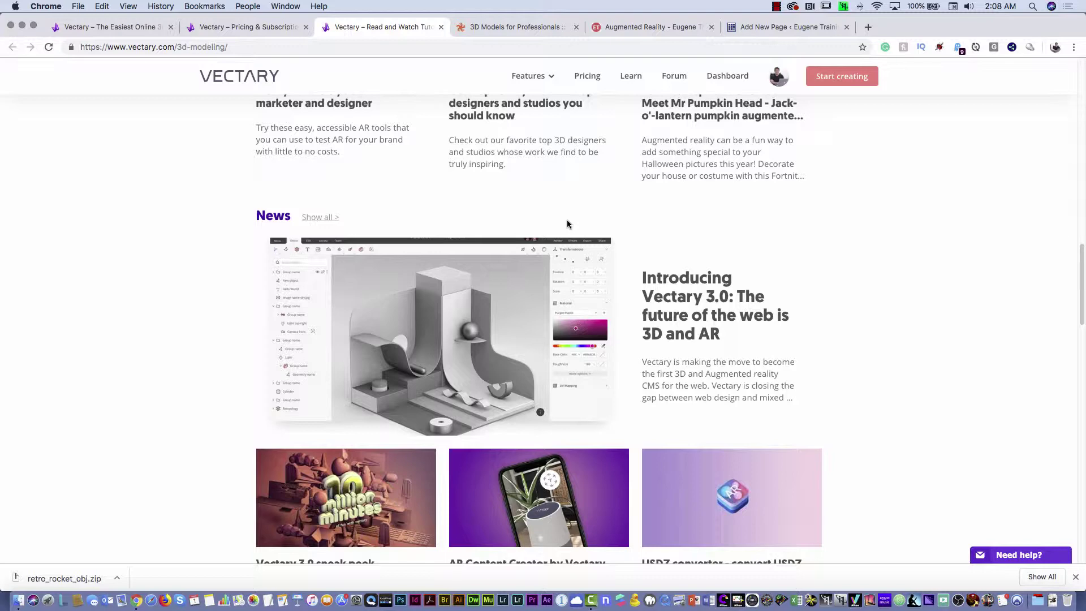
scroll(568, 225, "down", 3)
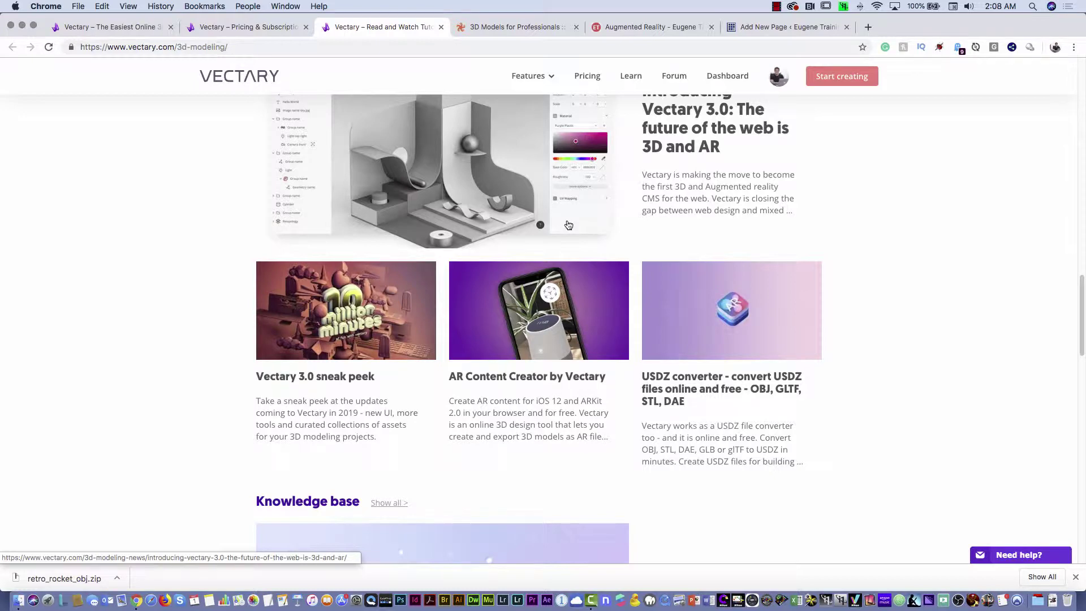
Return to the Vectary home page, open the dashboard and create a new project
left_click(110, 28)
scroll(325, 193, "up", 10)
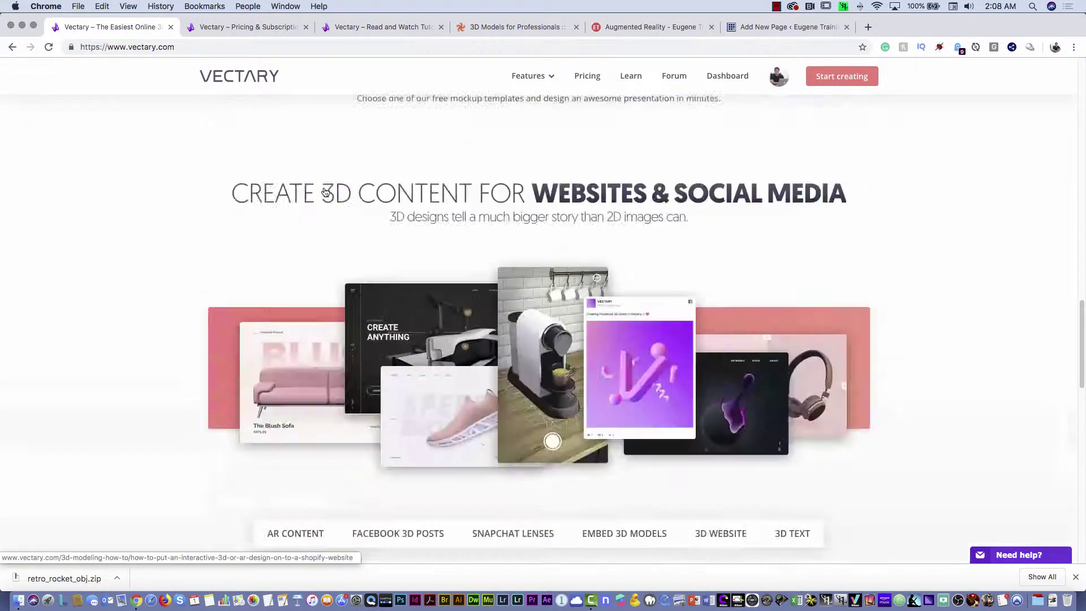
scroll(325, 192, "up", 15)
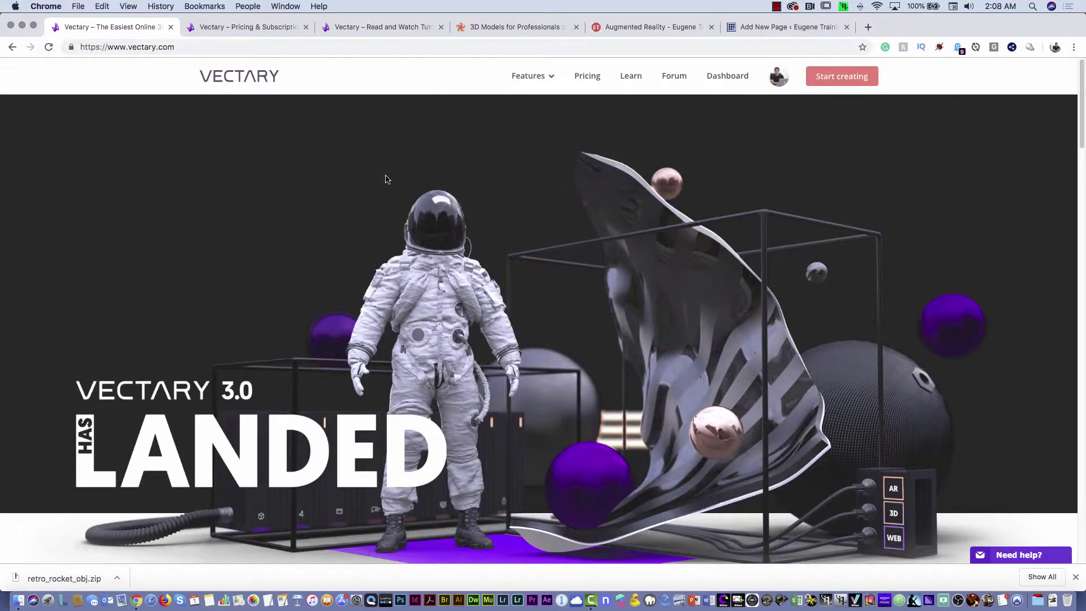
left_click(728, 81)
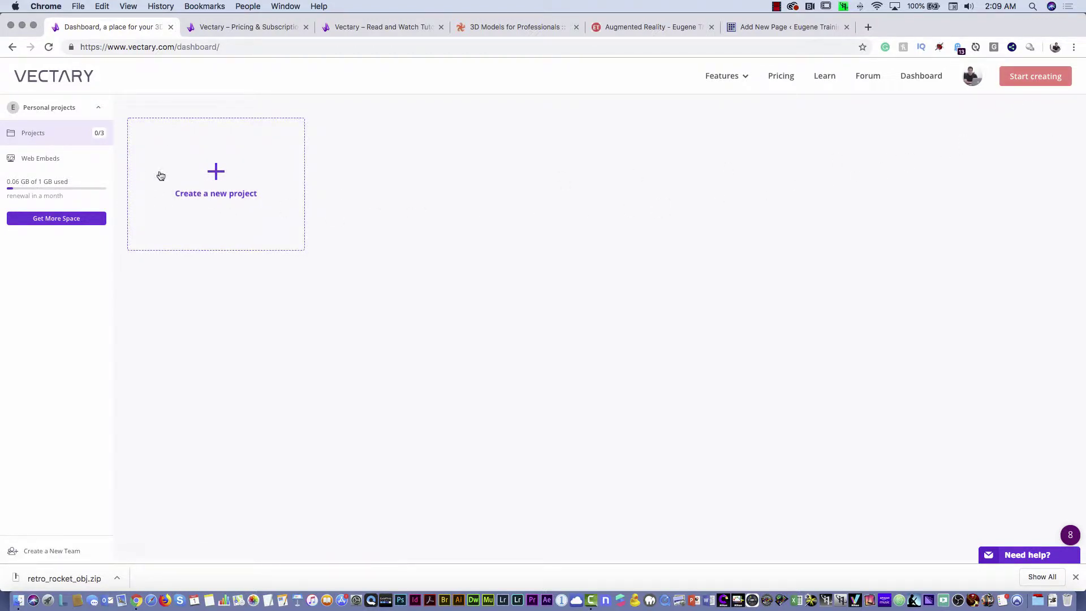
left_click(231, 180)
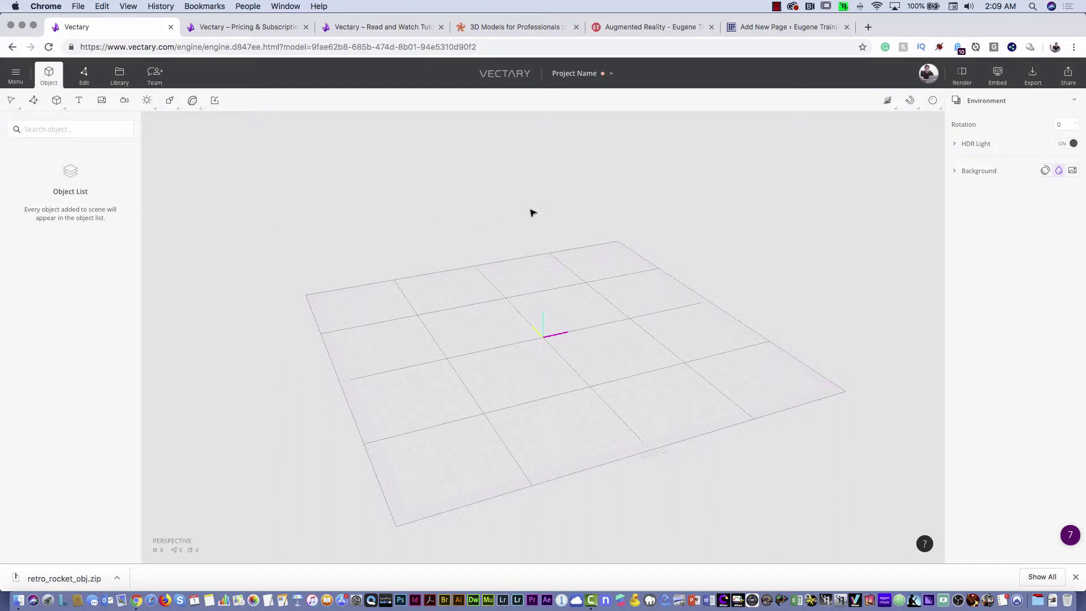
left_click(16, 71)
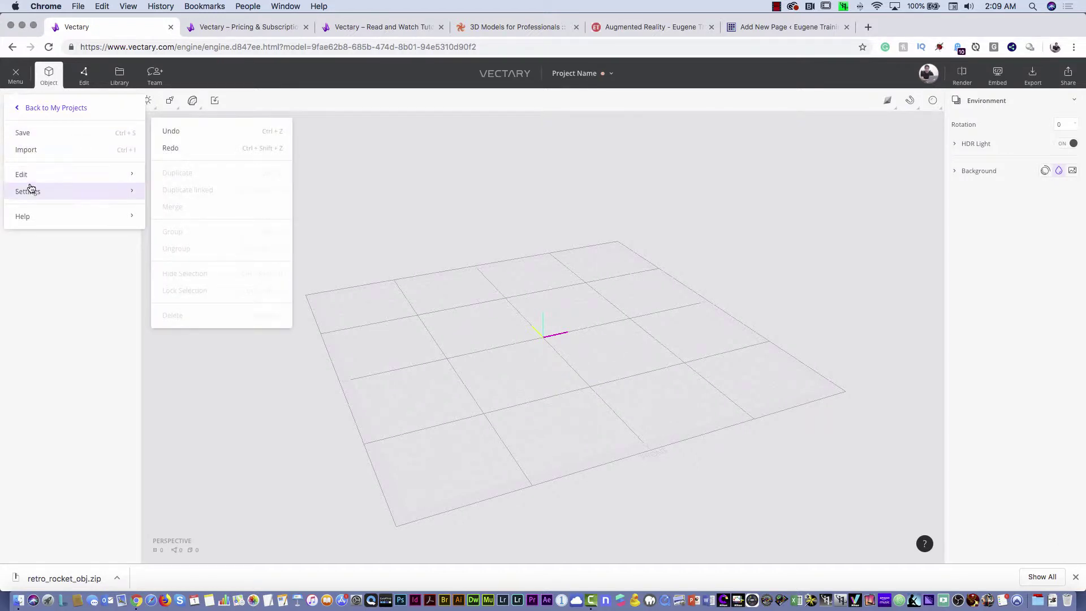
mouse_move(31, 193)
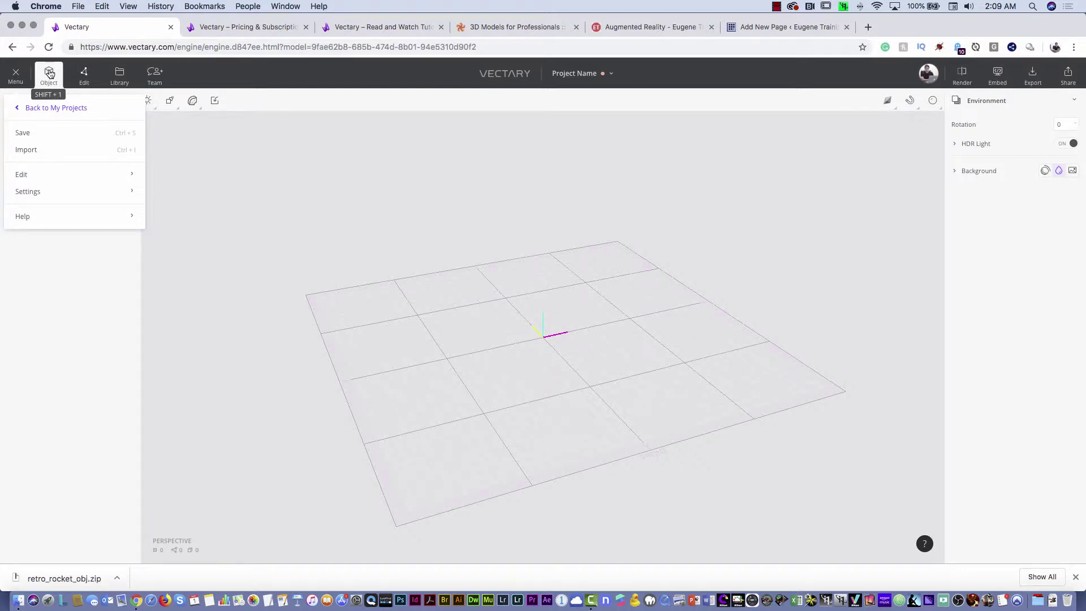
left_click(253, 179)
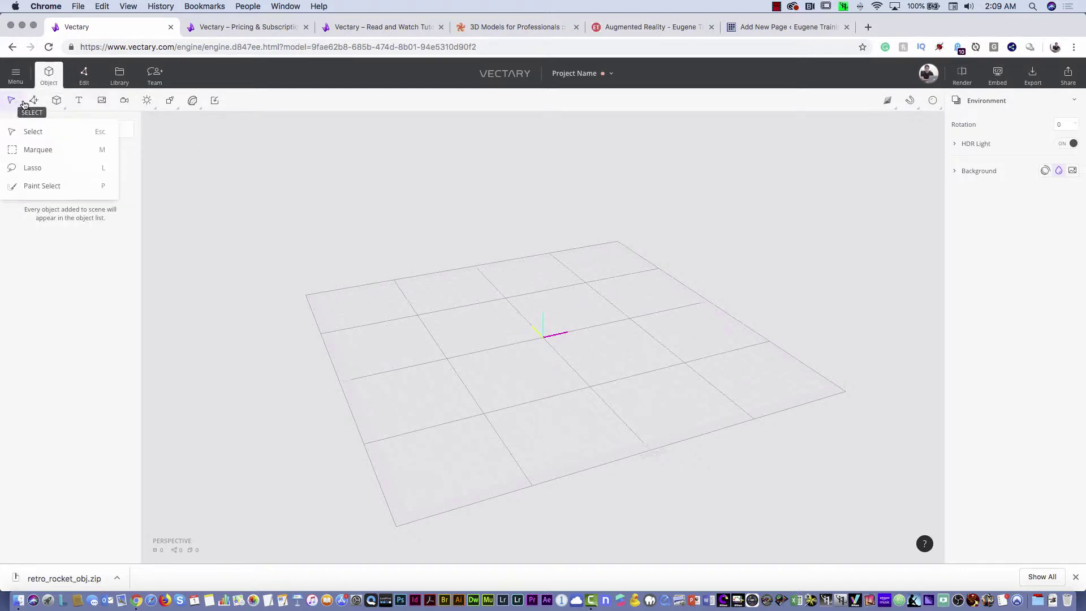
Add a box primitive to the empty scene
mouse_move(59, 106)
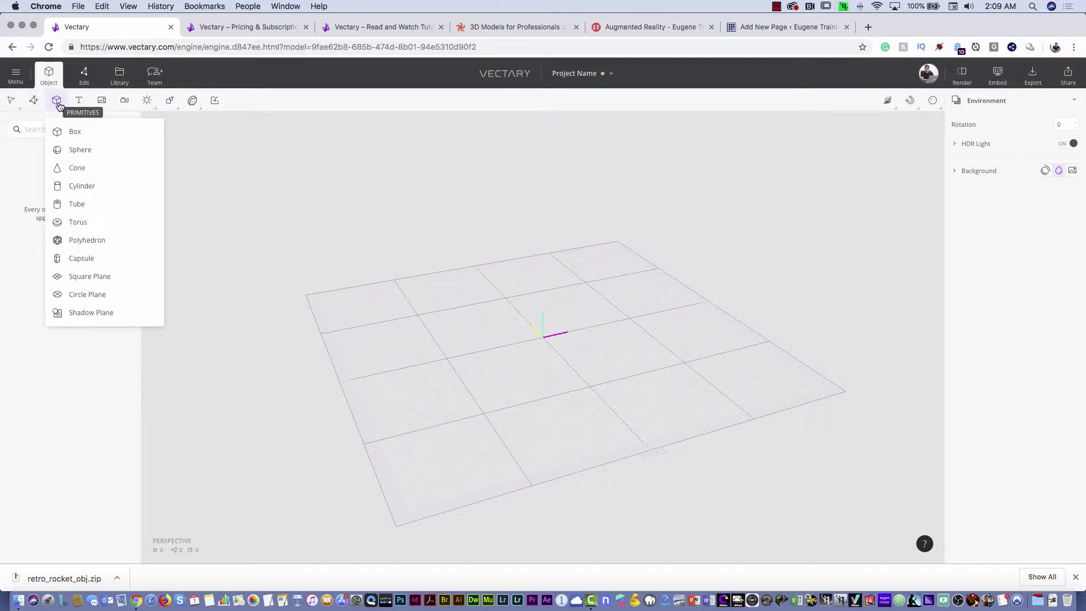
left_click(76, 137)
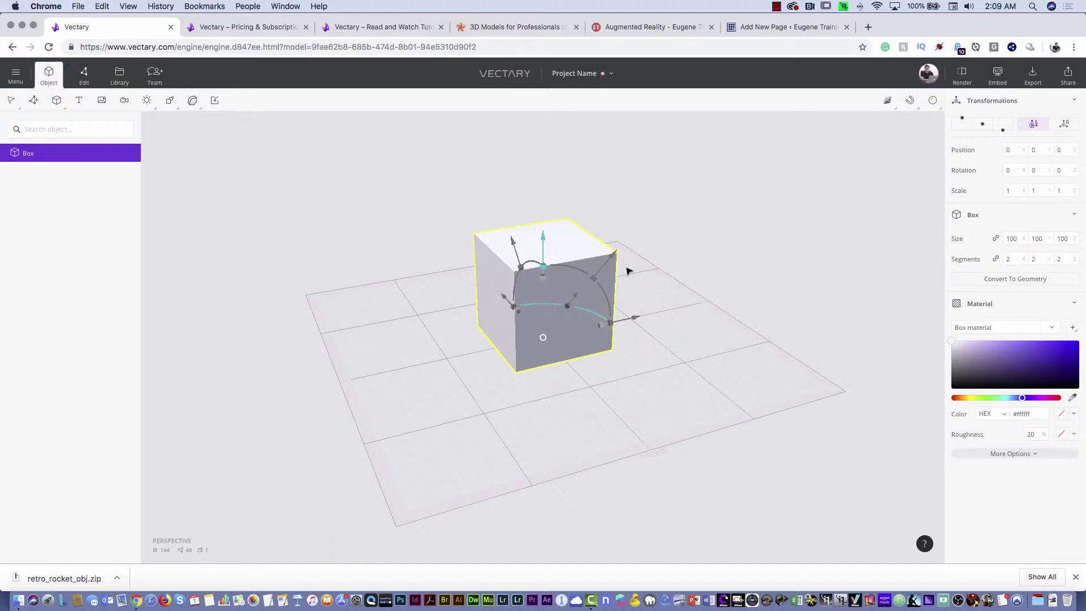
Move the box to about X 17.4, Y -3.8, Z 0.6 and rotate it -90° about the Z axis
scroll(627, 272, "up", 8)
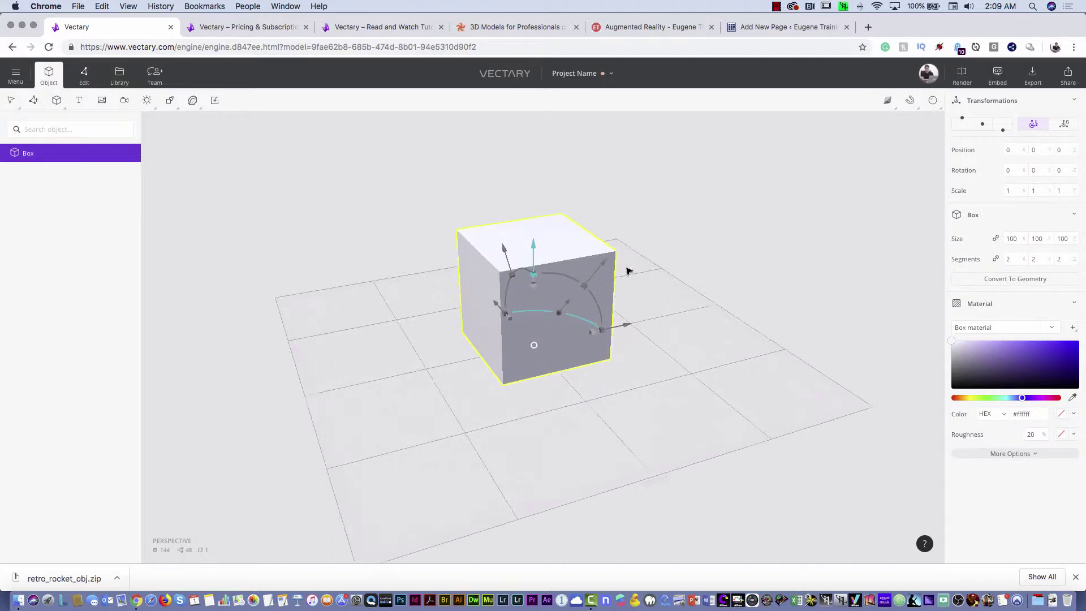
scroll(627, 272, "up", 5)
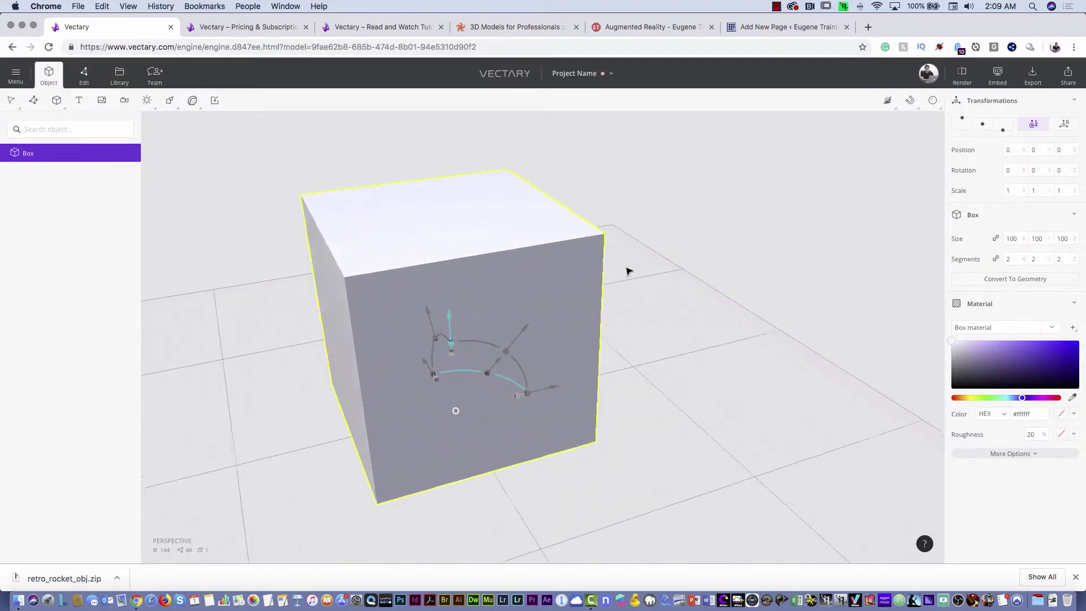
scroll(627, 272, "down", 6)
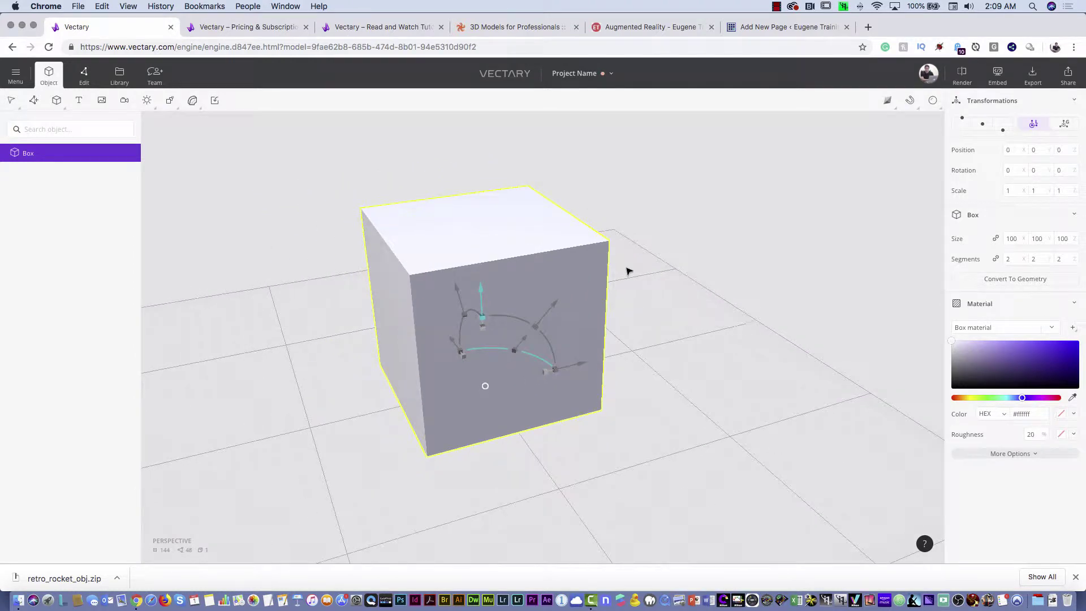
scroll(627, 272, "up", 3)
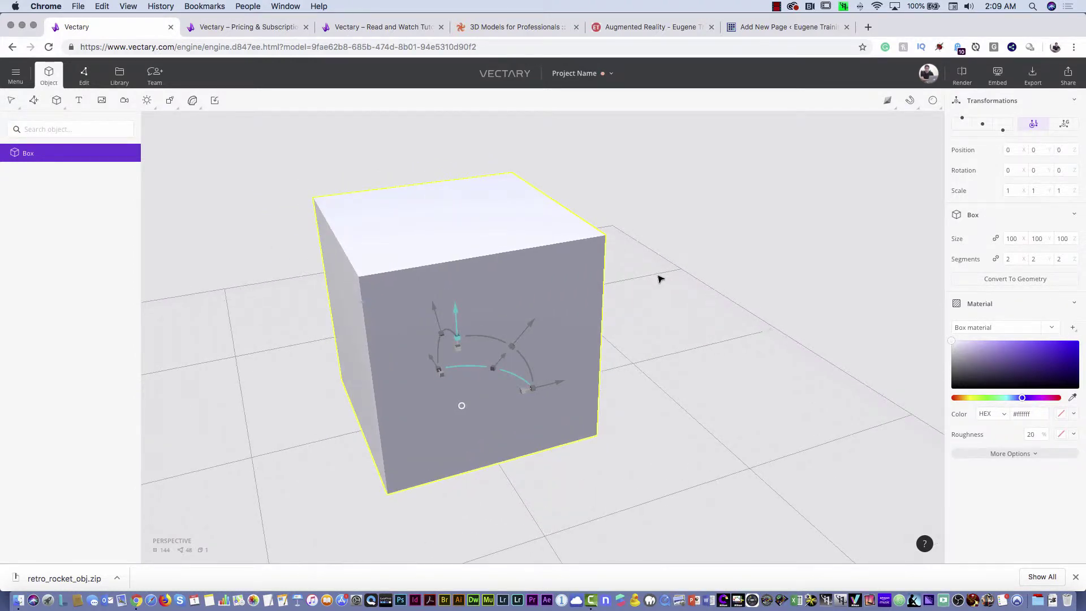
mouse_move(647, 291)
left_mouse_down()
mouse_move(759, 272)
mouse_move(769, 289)
mouse_move(664, 311)
mouse_move(628, 298)
left_mouse_up()
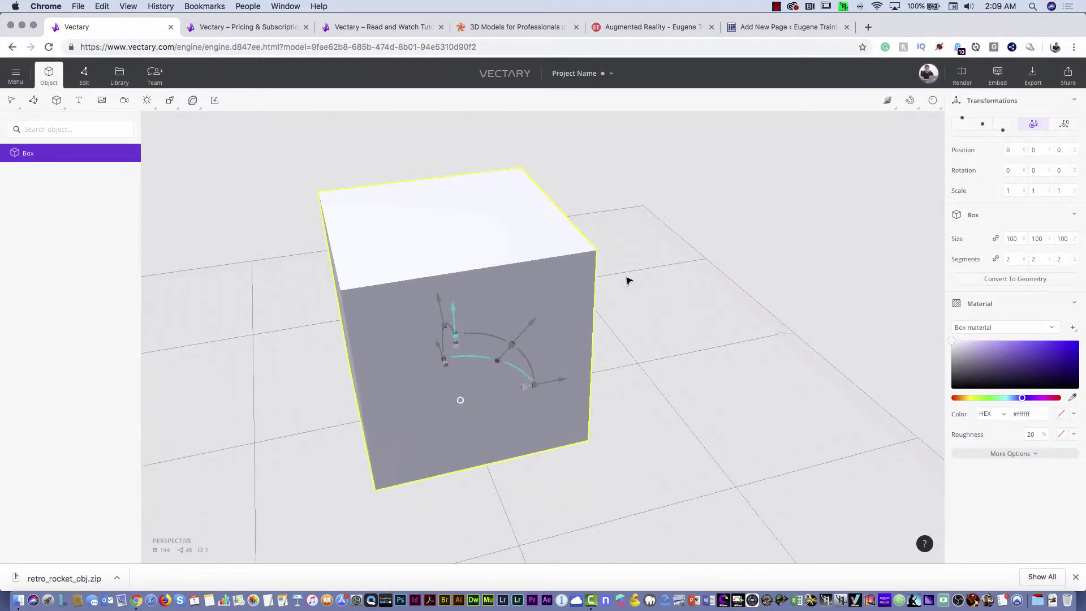
right_click_drag(628, 281, 657, 274)
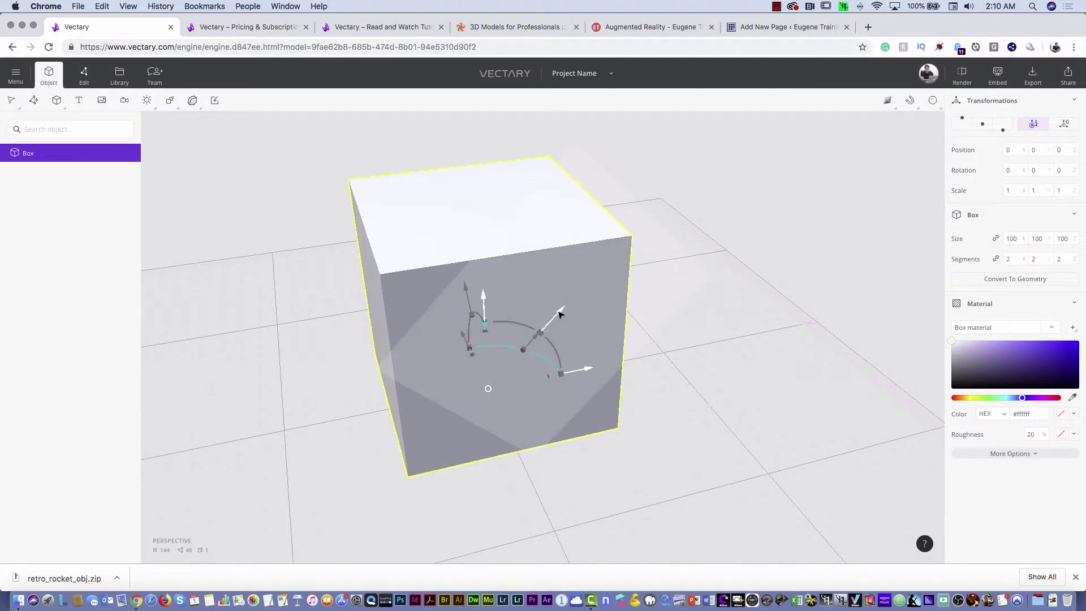
mouse_move(559, 315)
left_mouse_down()
mouse_move(589, 294)
mouse_move(573, 315)
left_mouse_up()
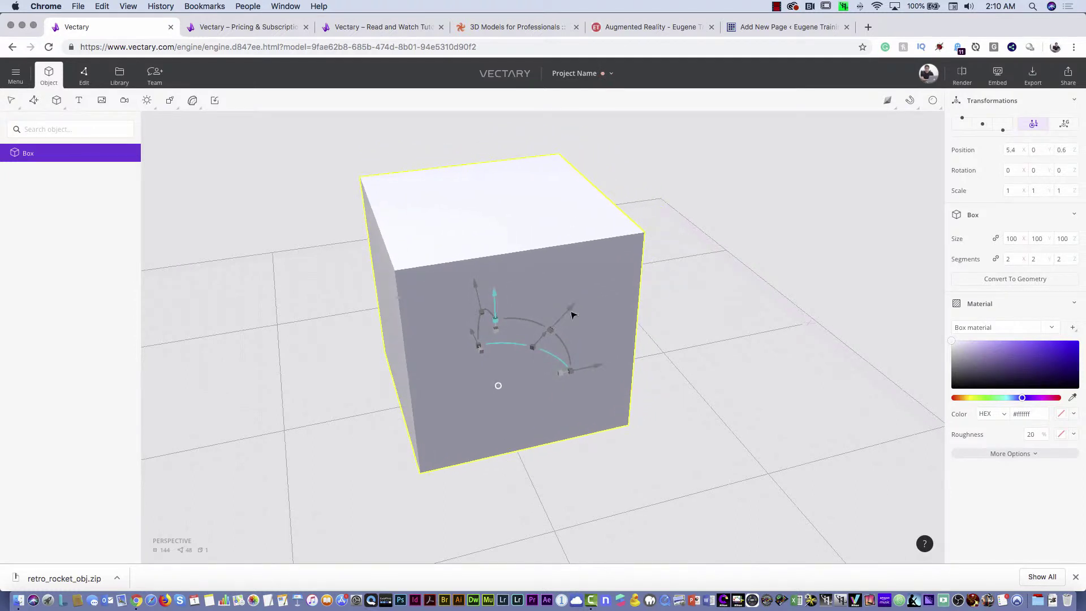
left_click_drag(586, 364, 610, 358)
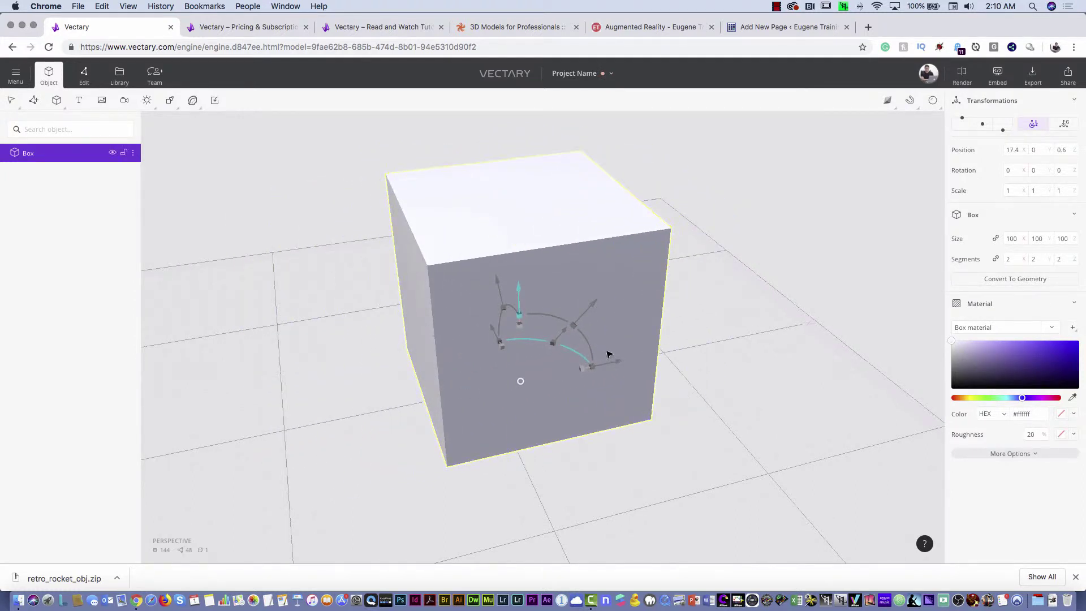
left_click_drag(495, 336, 599, 389)
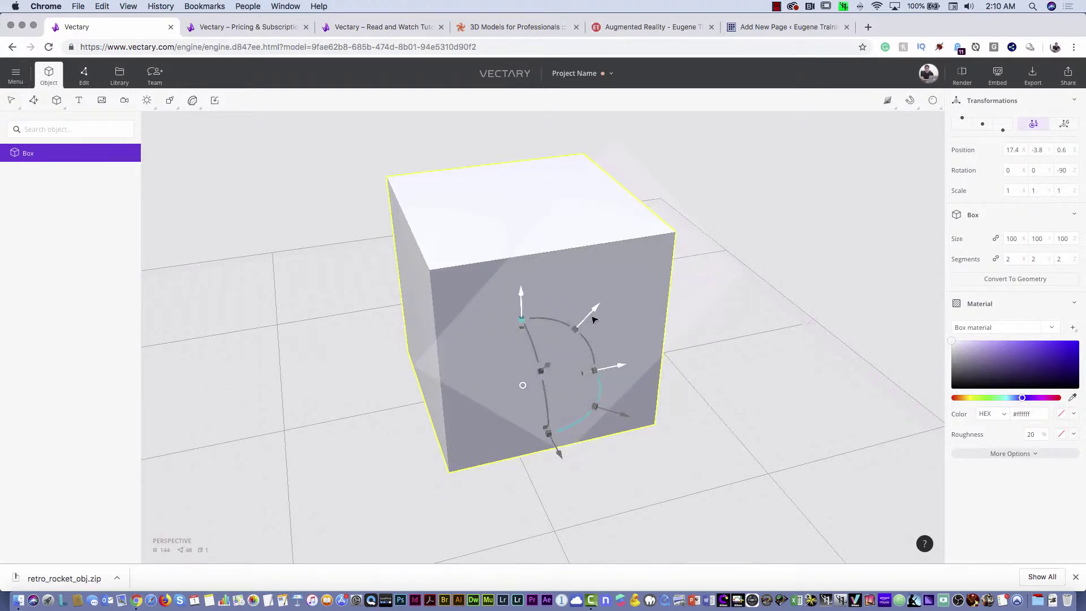
Scale the box to about 0.95, 0.91 and 1.08 in X, Y and Z, and view the transform gizmo's options
left_click_drag(592, 315, 521, 318)
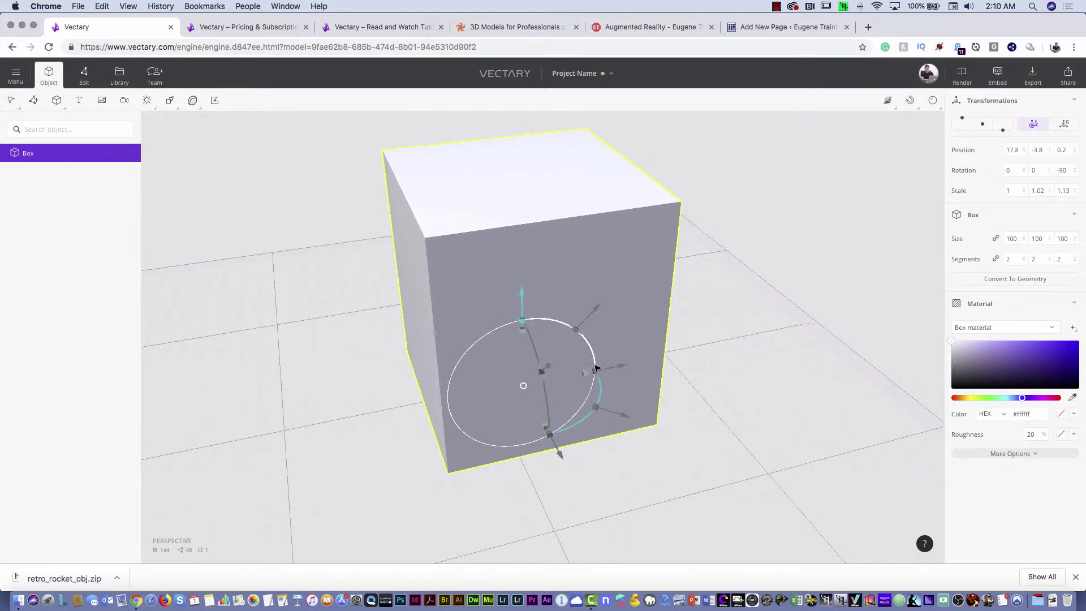
mouse_move(595, 369)
left_mouse_down()
mouse_move(626, 365)
mouse_move(583, 376)
left_mouse_up()
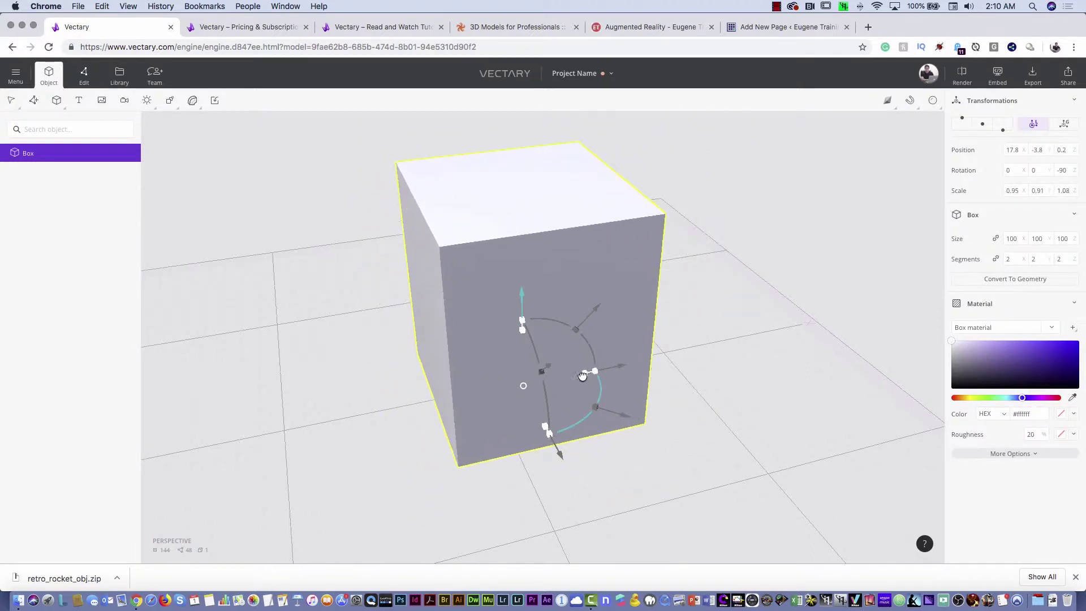
left_click(524, 386)
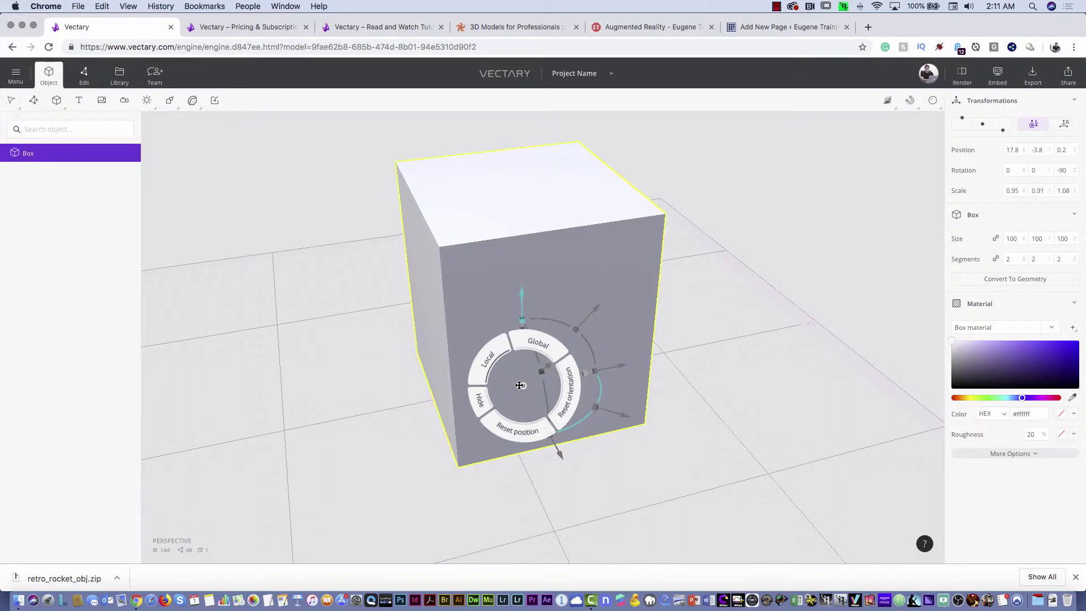
left_click(670, 367)
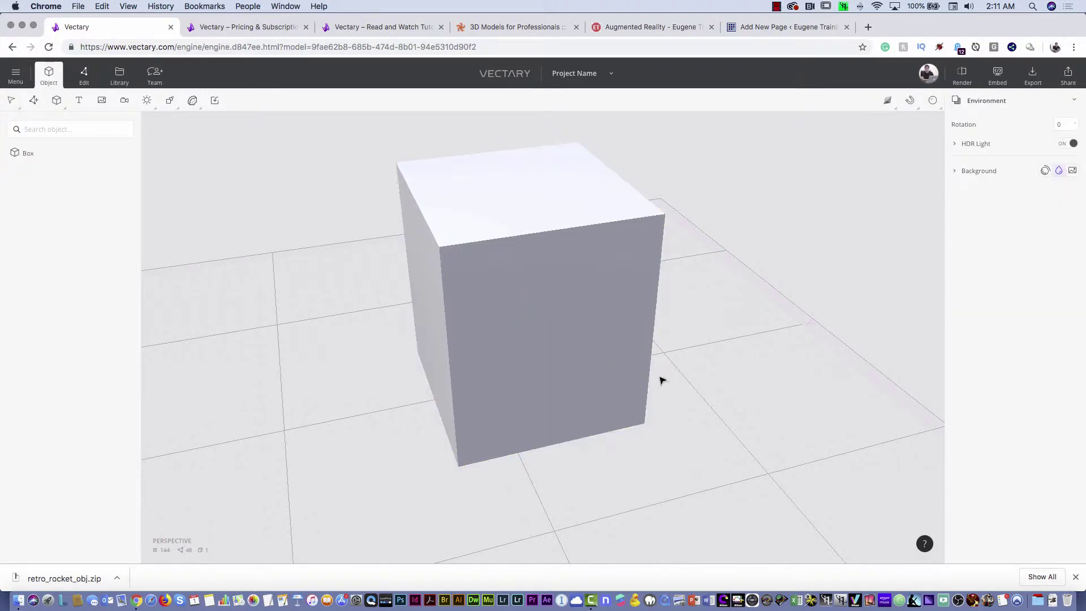
Select the box again and undo its last scaling changes
left_click(516, 233)
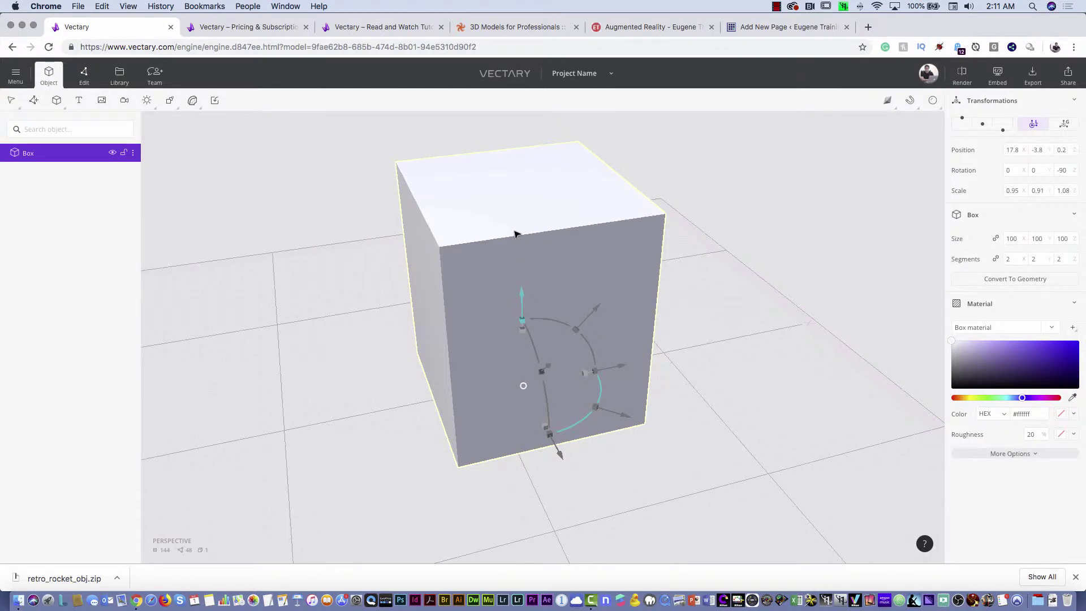
key("super+z")
key("super+z")
key("super+z")
key("super+z")
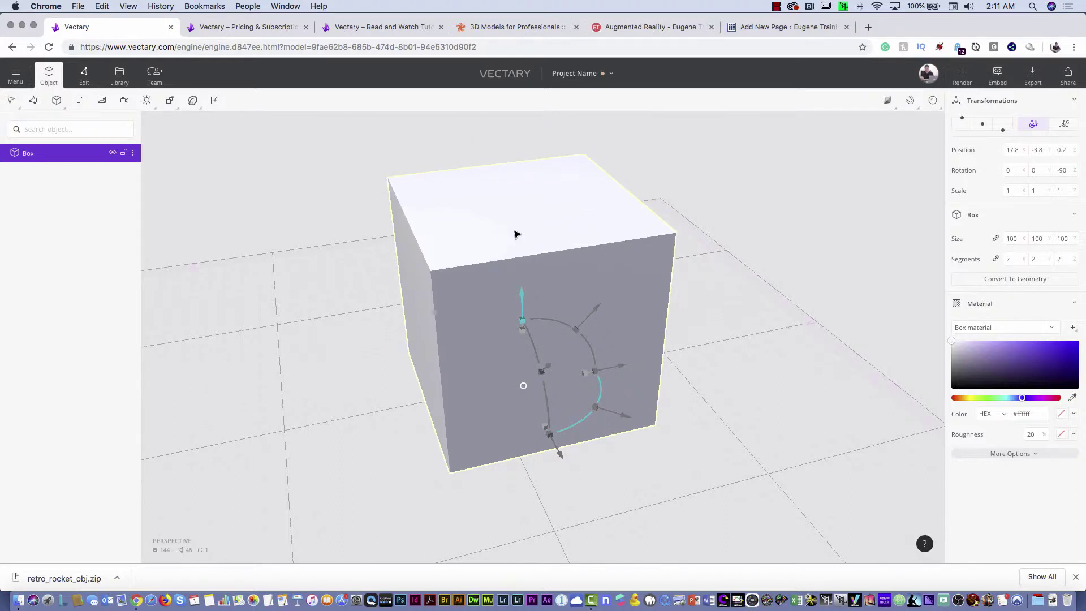
Delete the box and add a sphere primitive to the empty scene
key("Delete")
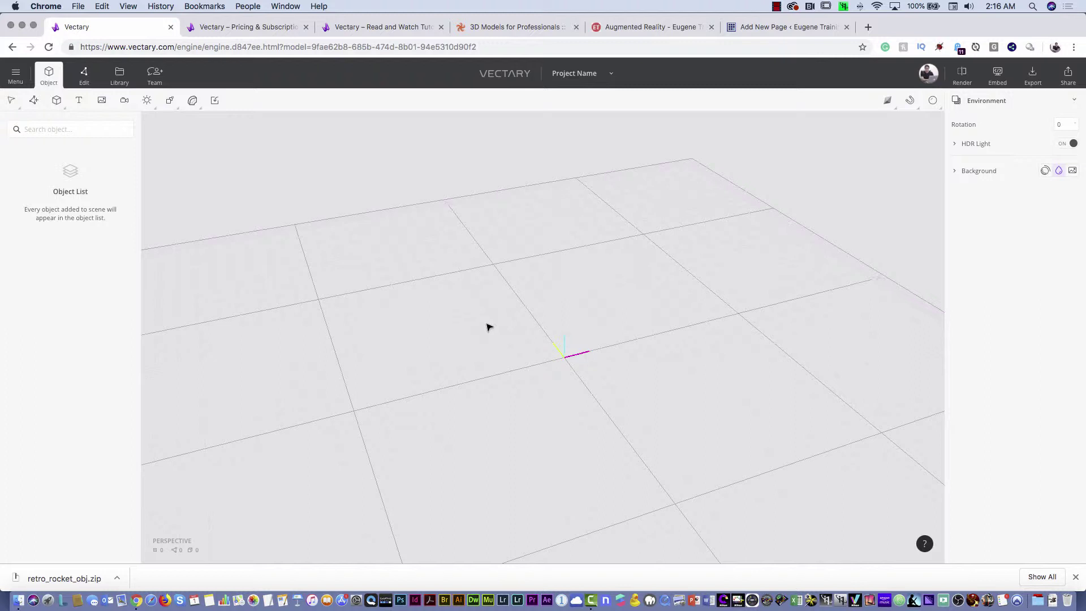
scroll(489, 327, "up", 5)
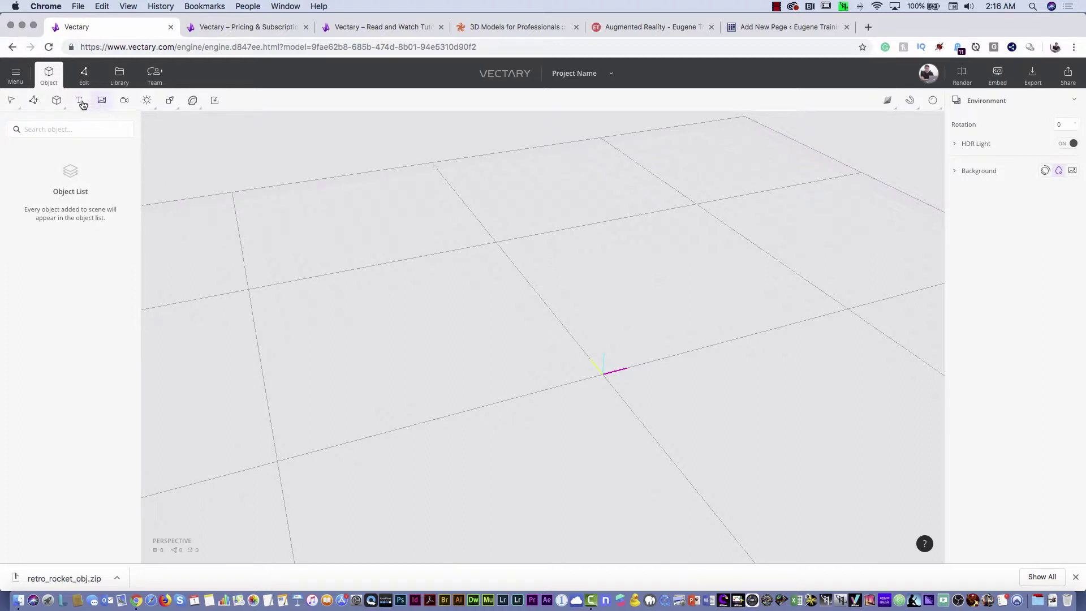
left_click(57, 104)
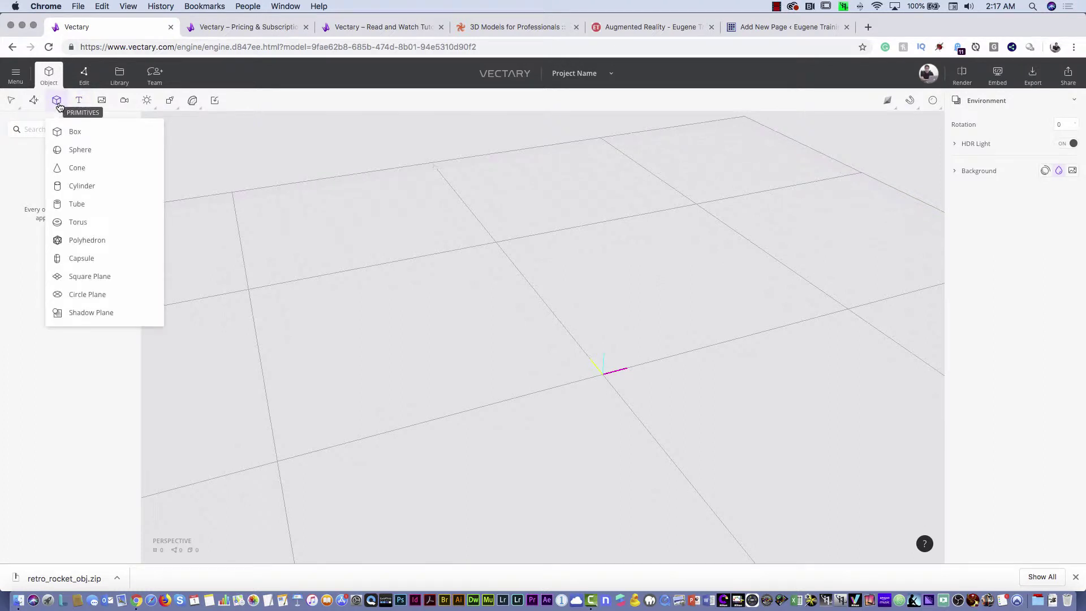
left_click(70, 150)
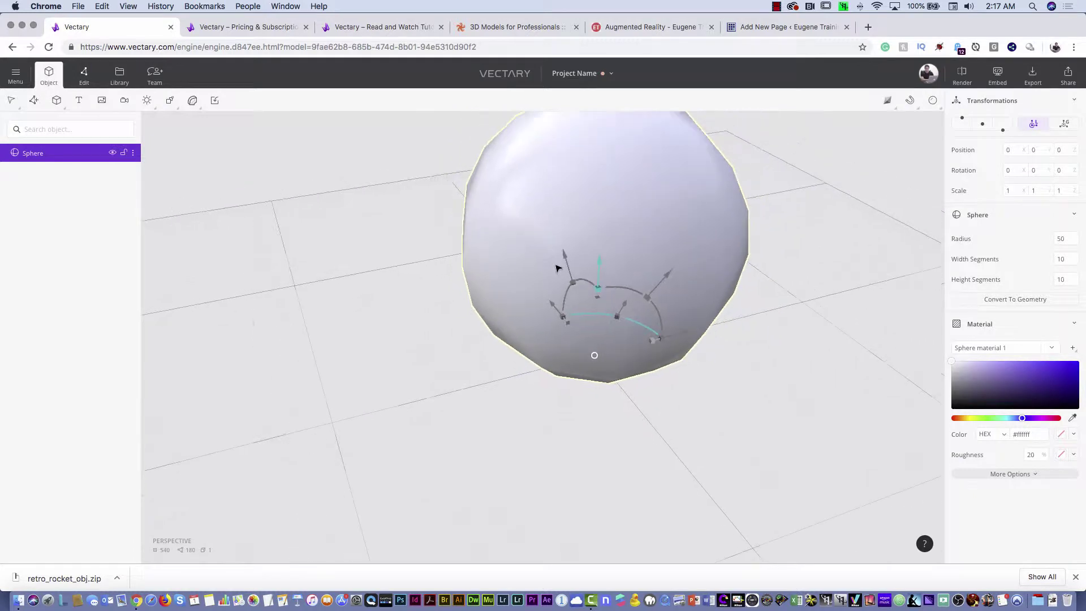
scroll(557, 268, "down", 5)
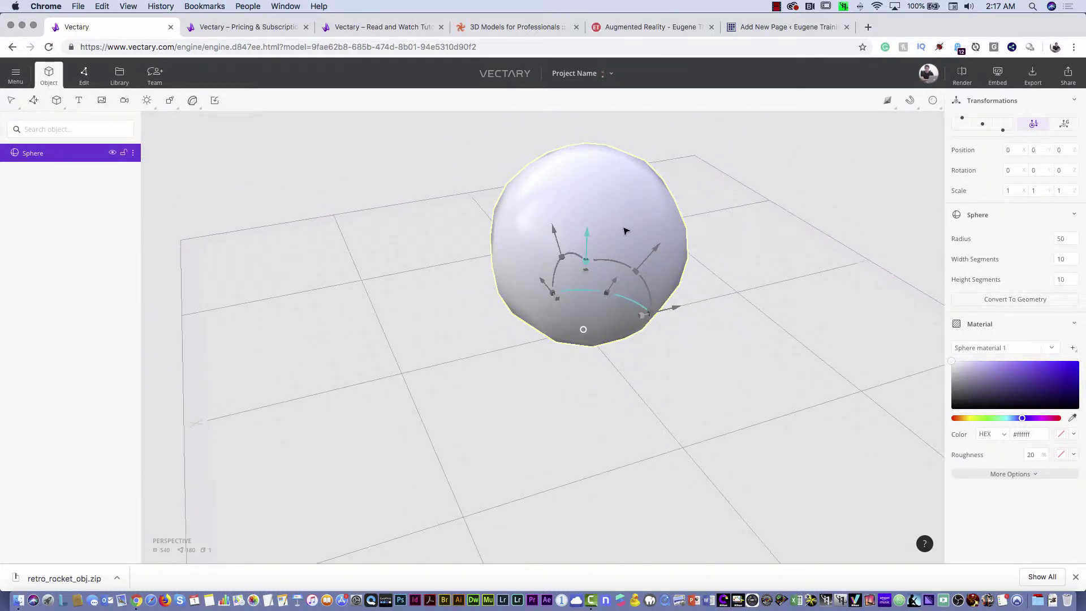
mouse_move(621, 238)
left_mouse_down()
mouse_move(671, 252)
mouse_move(824, 213)
mouse_move(681, 221)
mouse_move(635, 238)
left_mouse_up()
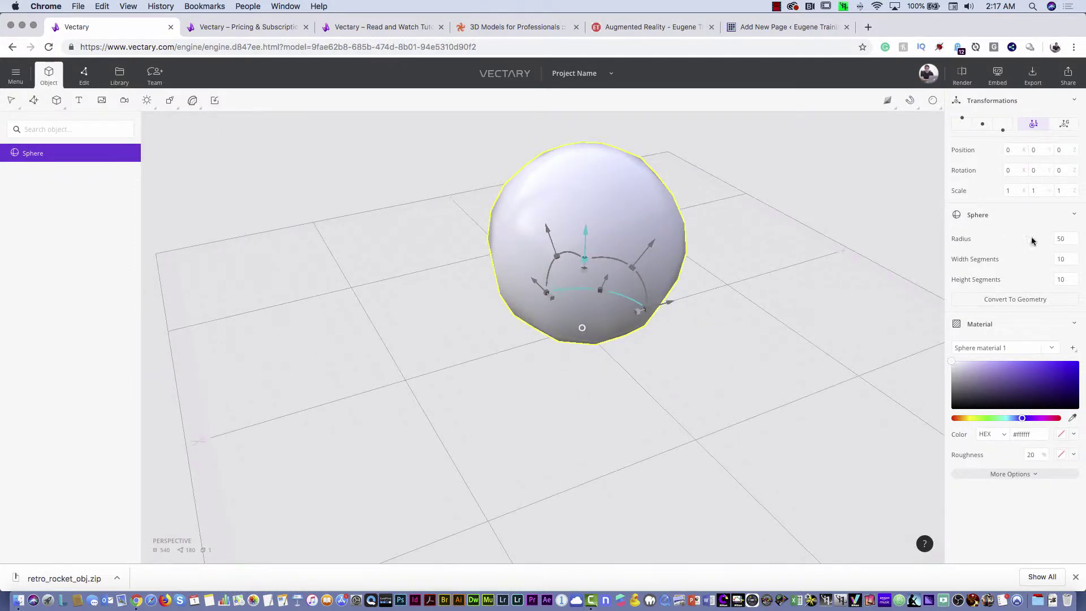
Set the sphere's radius to 67
left_click(1069, 238)
key("BackSpace")
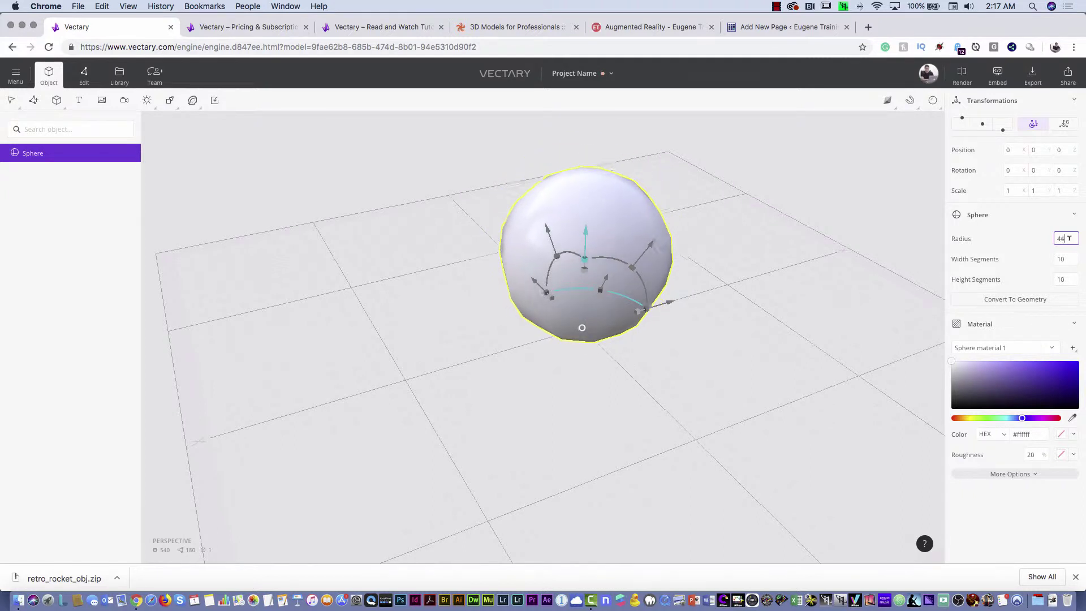
type("1")
key("Up")
key("Up")
key("Up")
key("Up")
key("Up")
key("Up")
key("Up")
key("Up")
key("Up")
key("Up")
key("Up")
key("Up")
key("Up")
key("Up")
key("Up")
key("Up")
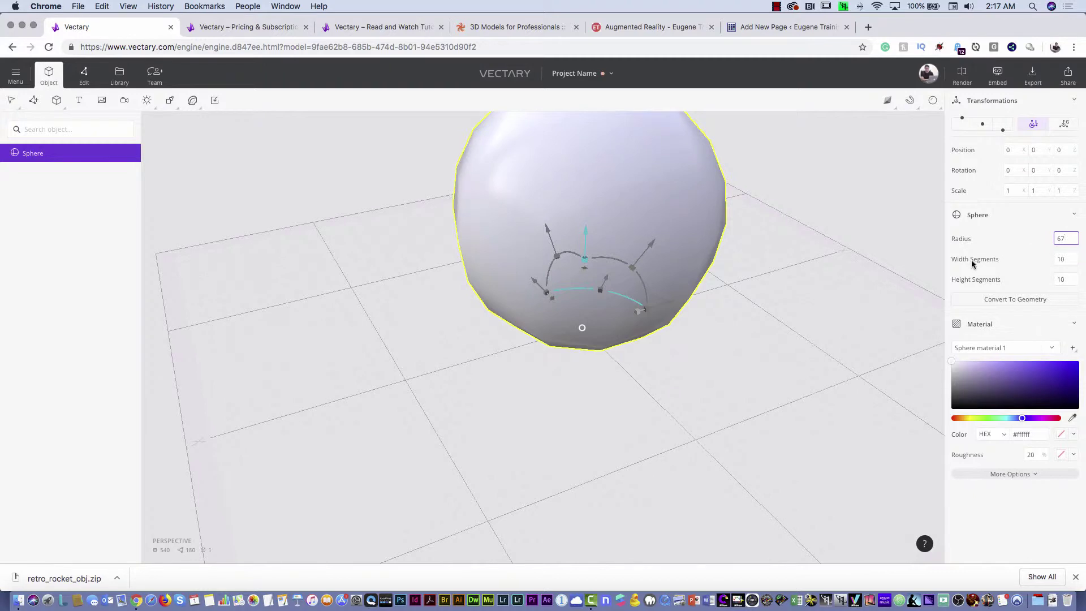
Set the sphere's width segments and height segments to 16 each, and deselect it
left_click(1070, 255)
key("Up")
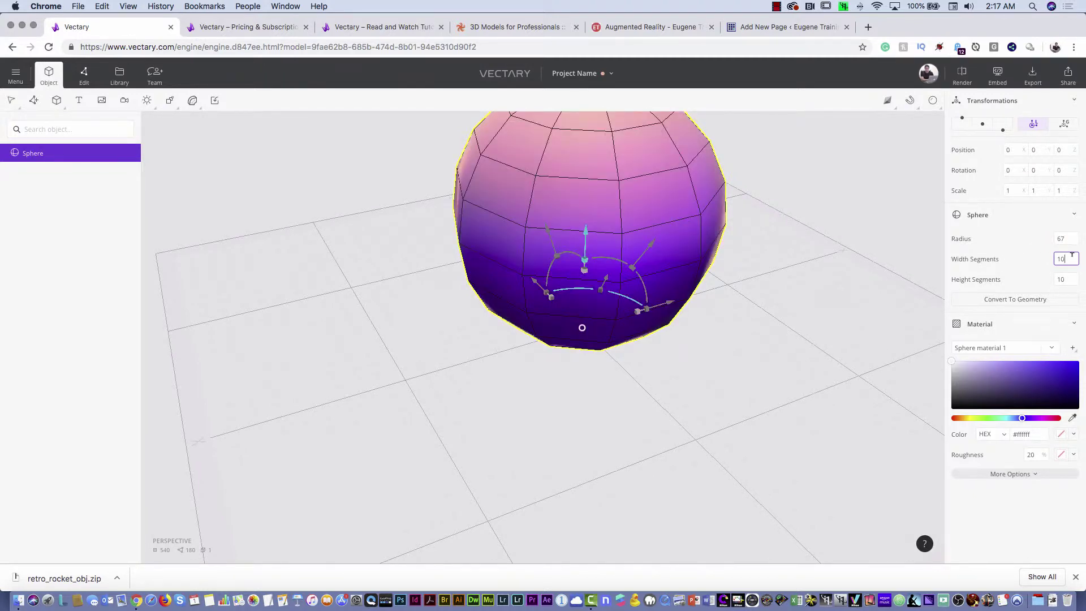
left_click_drag(1071, 255, 1071, 276)
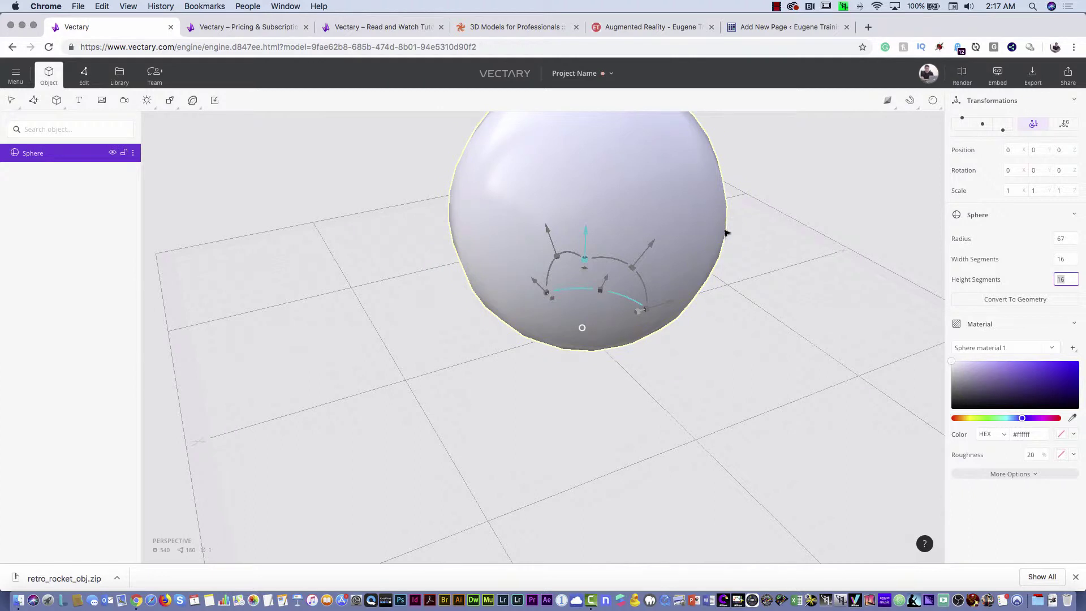
left_click(806, 234)
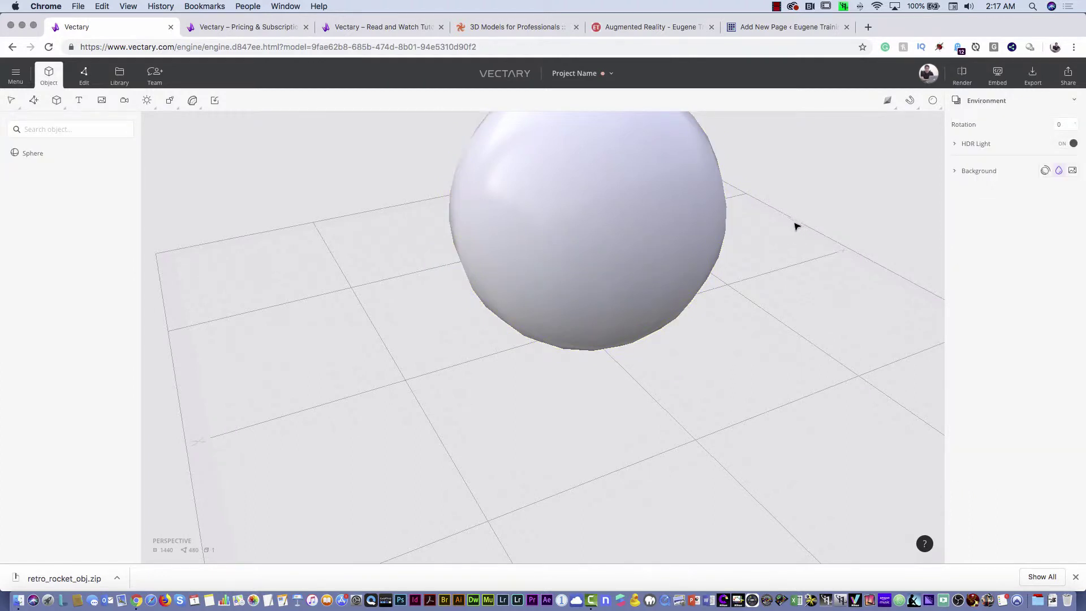
Select the sphere again and change its material colour to the grey #aaaaad
left_click_drag(790, 223, 753, 281)
left_click(546, 320)
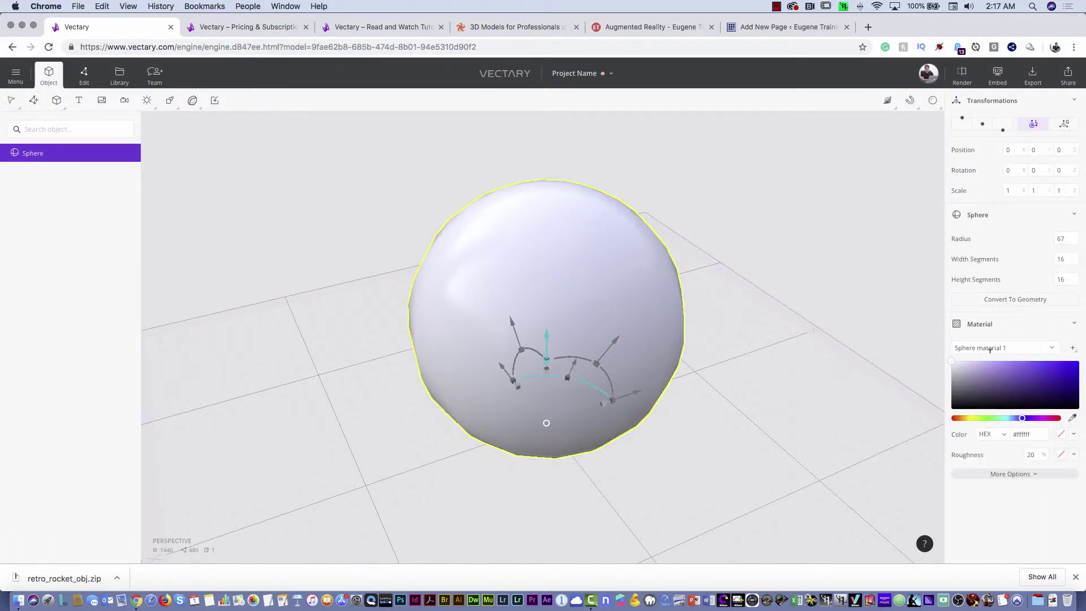
left_click_drag(1037, 368, 955, 387)
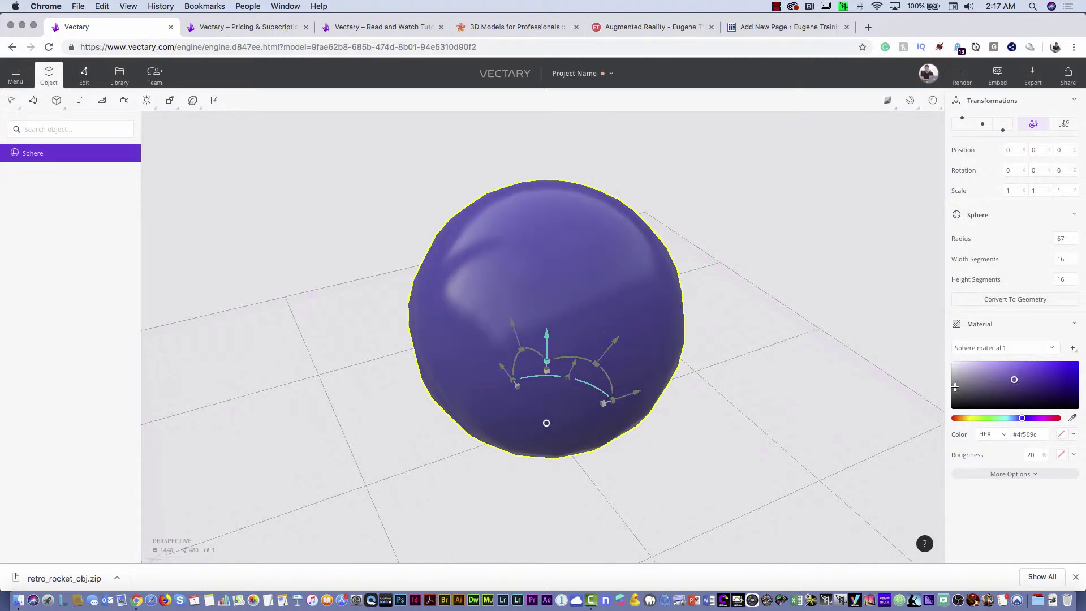
left_click(954, 376)
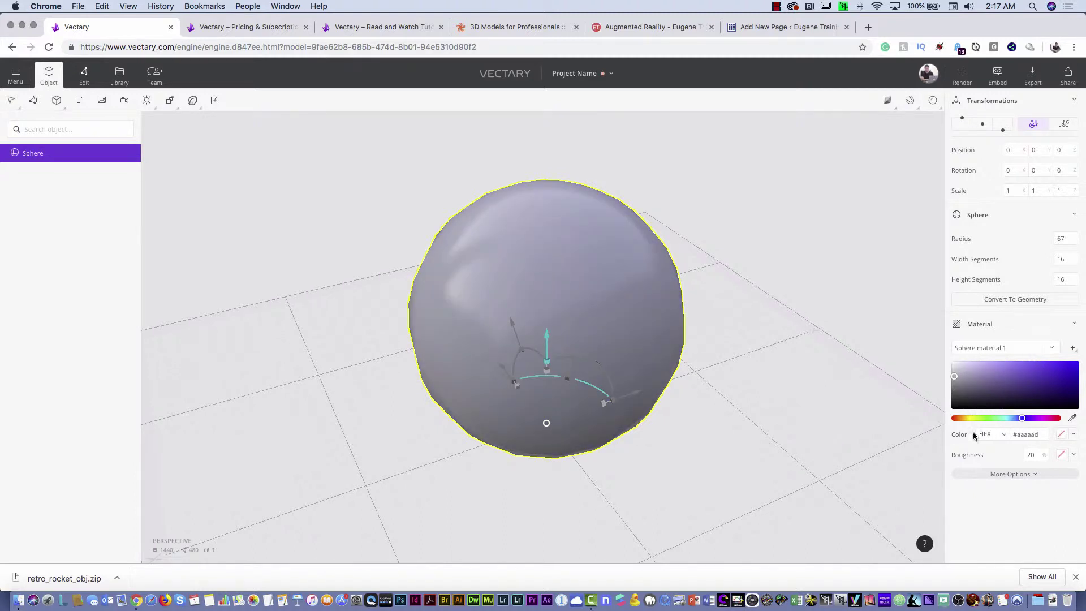
Upload the earth image from the Desktop as the sphere's colour texture and deselect the sphere
left_click(1067, 436)
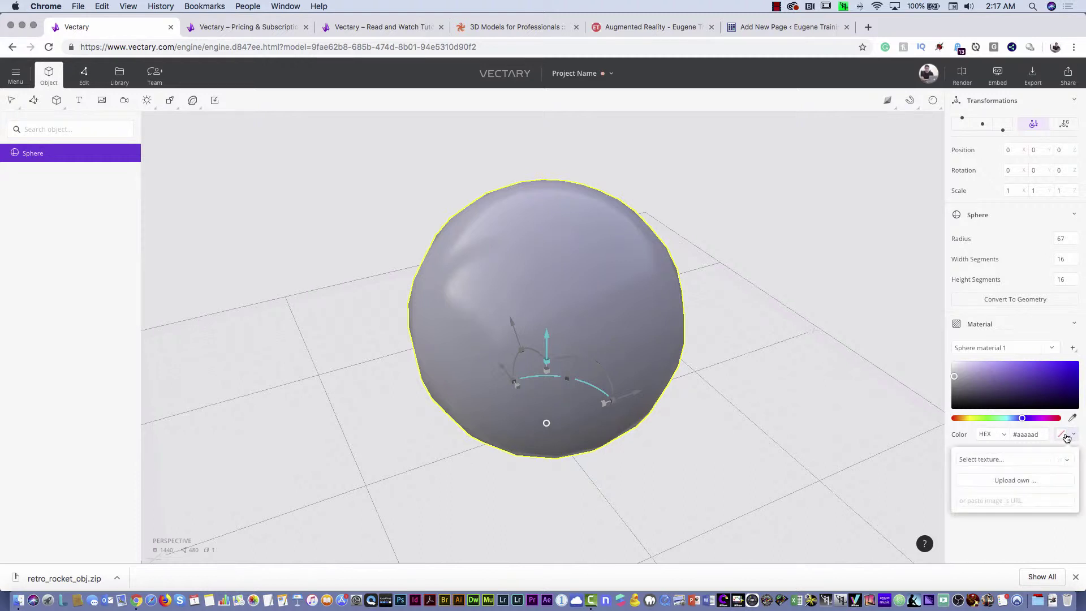
left_click(1014, 481)
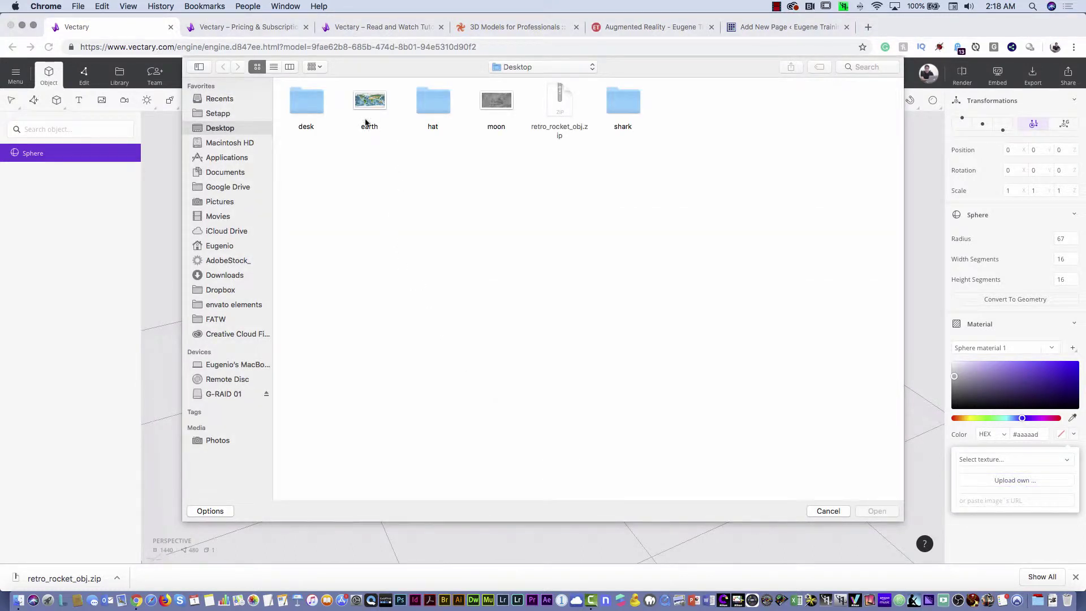
left_click(370, 103)
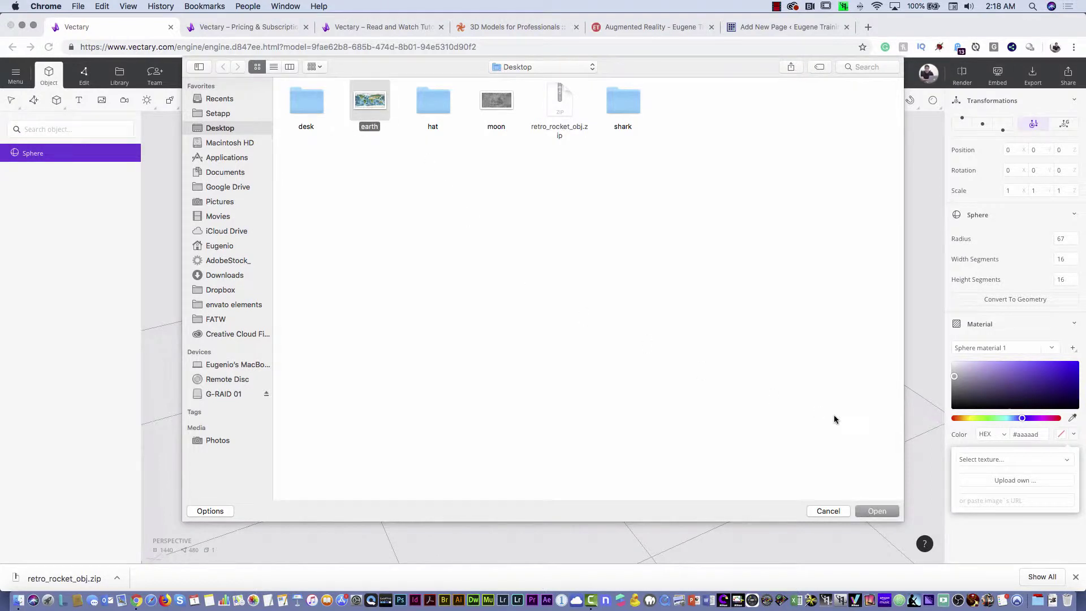
left_click(877, 510)
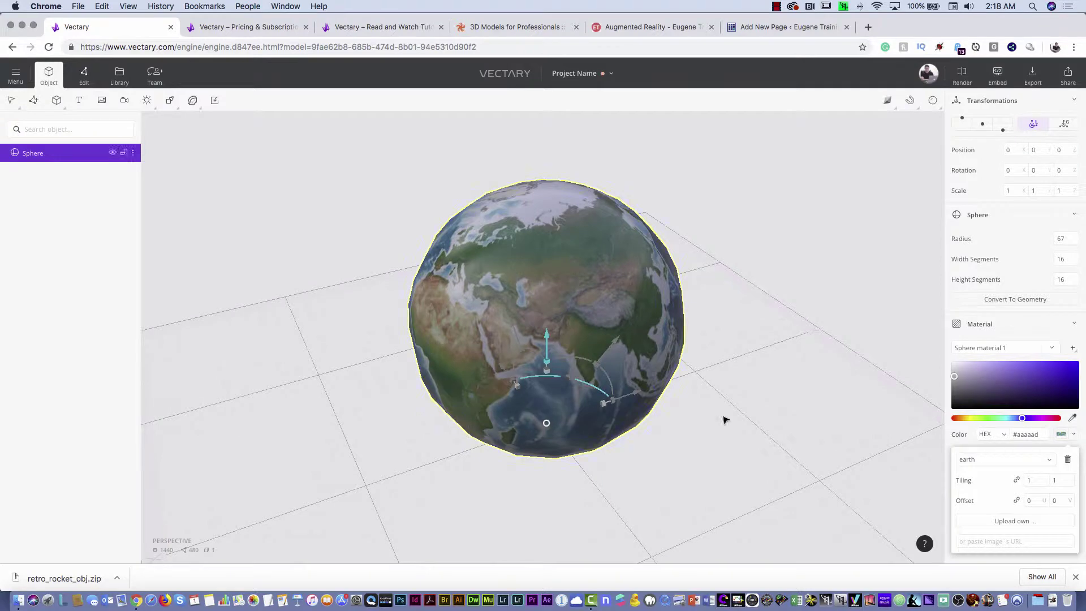
left_click(807, 426)
left_click_drag(461, 475, 407, 468)
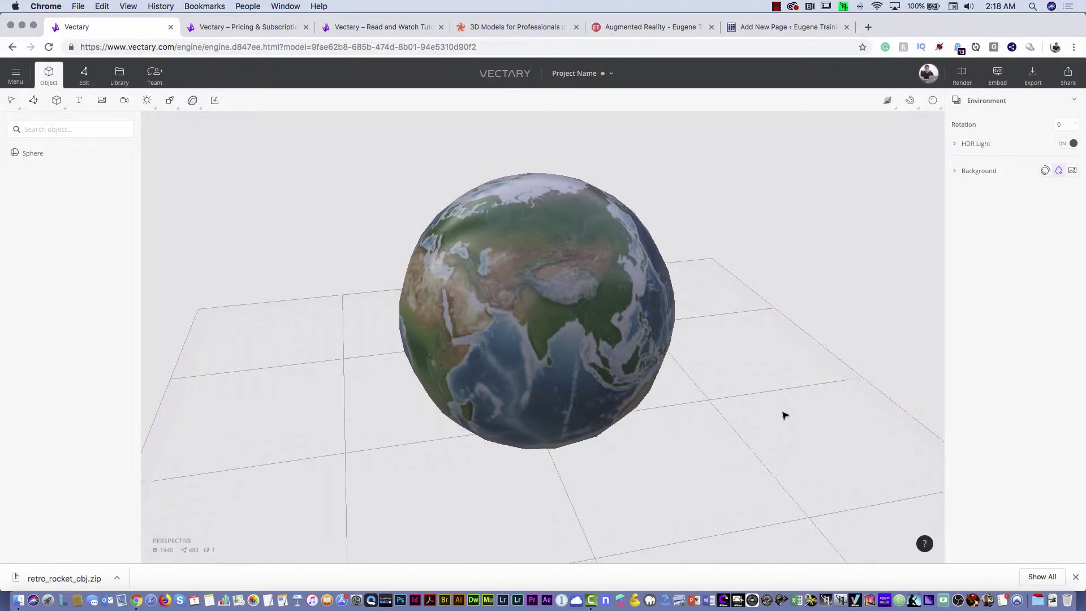
Move the earth sphere in the negative X direction, well clear of the scene origin, and deselect it
left_click(626, 291)
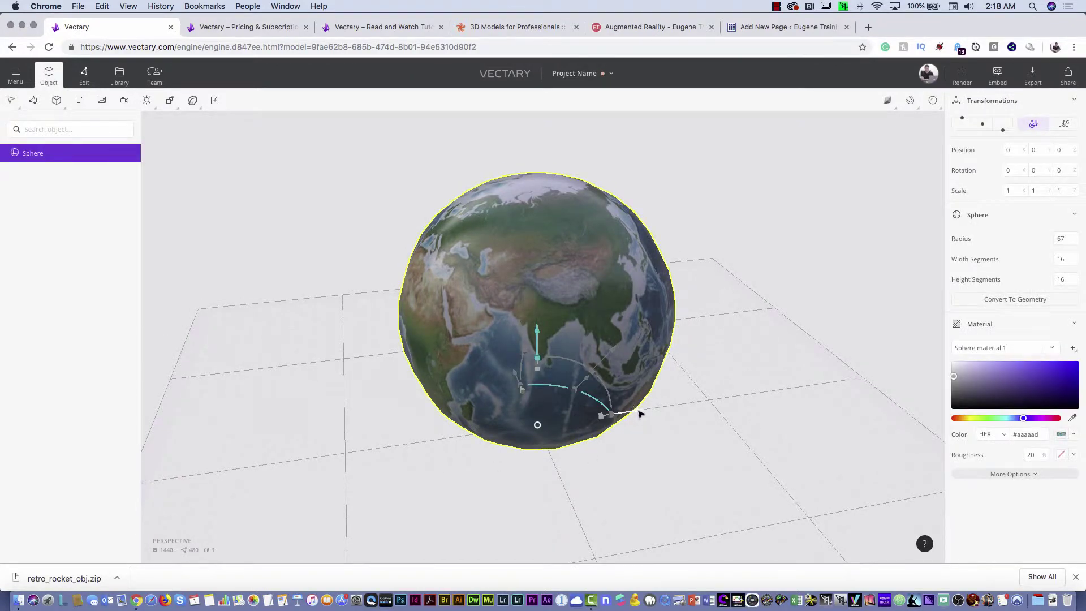
left_click_drag(640, 412, 455, 436)
left_click(671, 382)
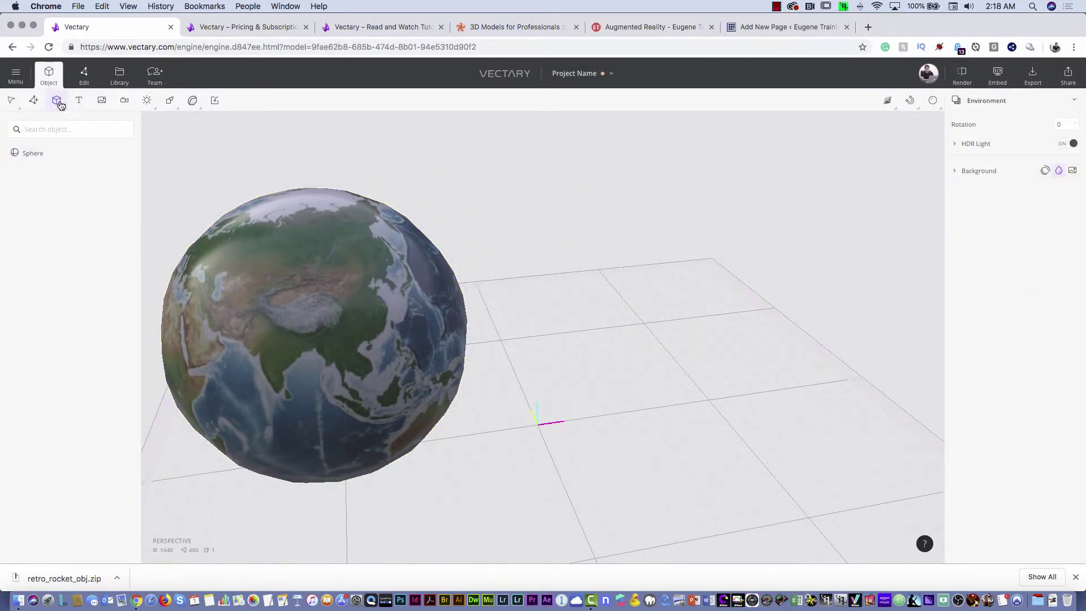
Add a second sphere at the scene origin and set its radius to 12
left_click(56, 100)
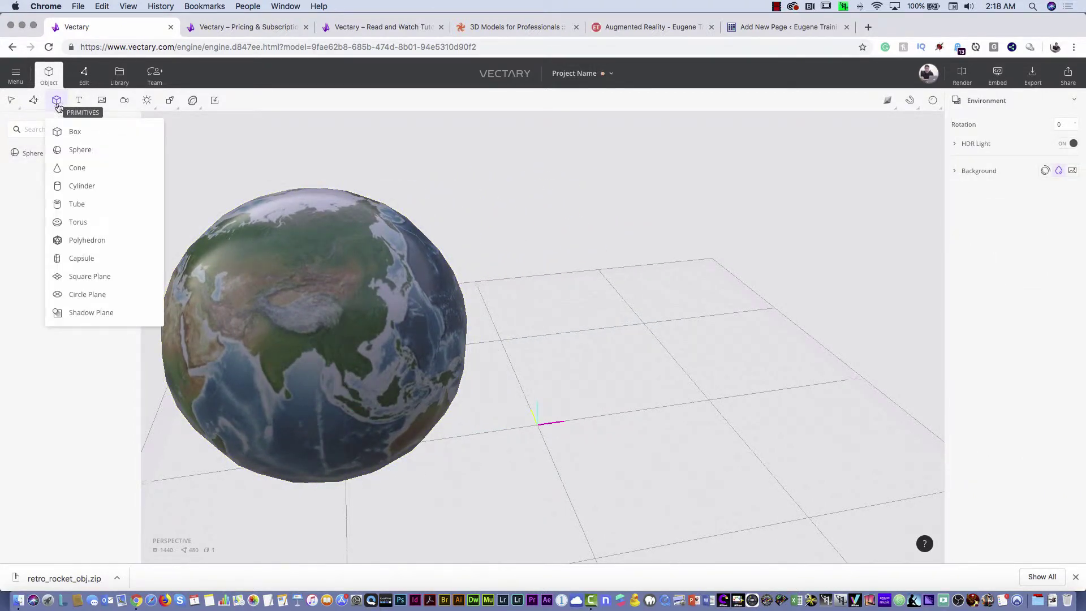
left_click(70, 151)
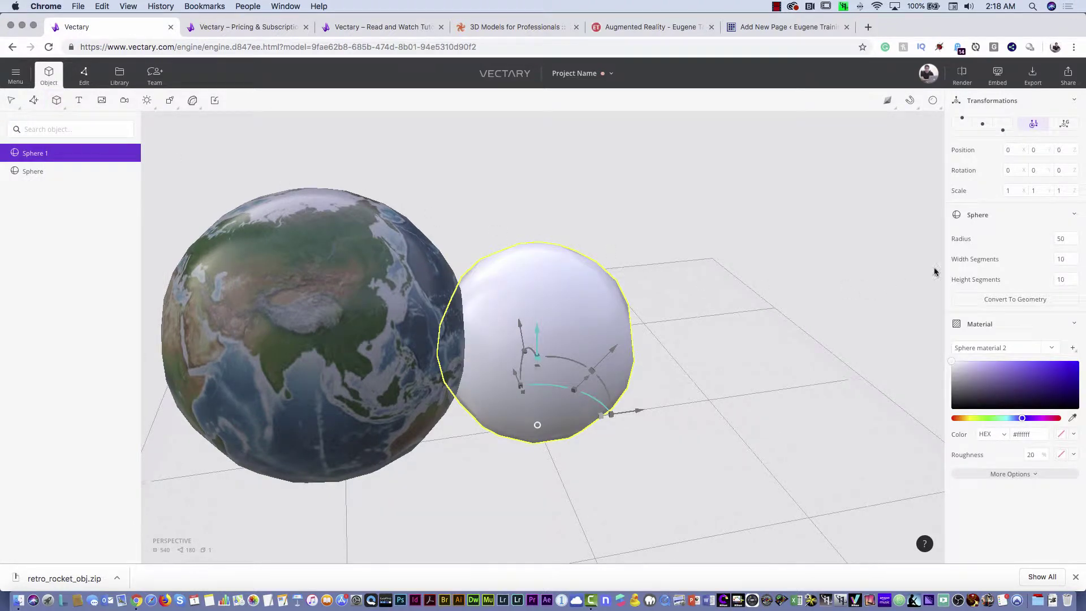
left_click(1066, 237)
scroll(1066, 238, "up", 4)
scroll(1066, 238, "down", 10)
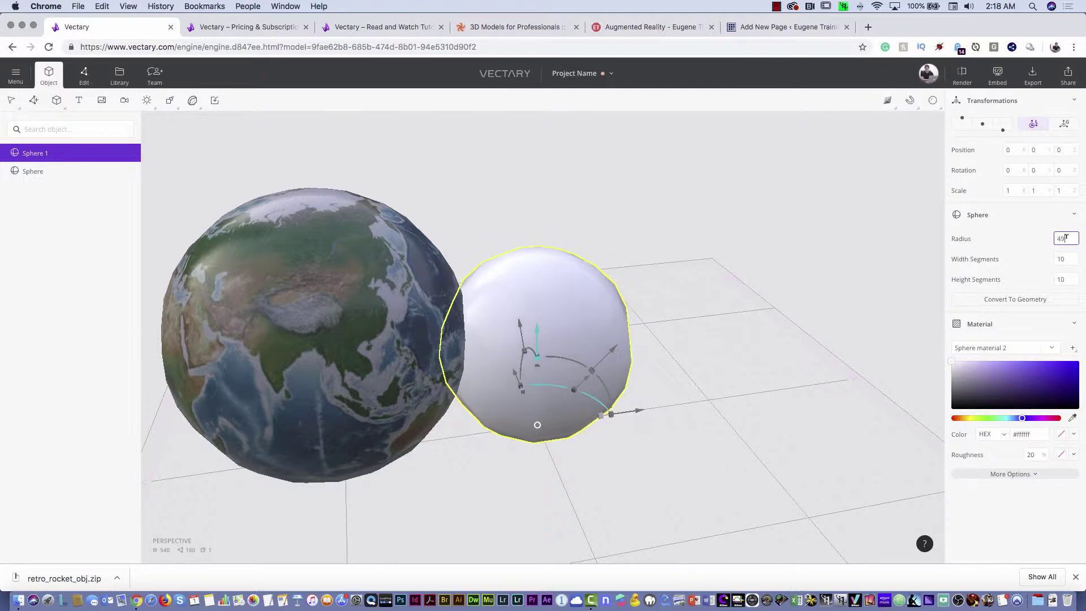
scroll(1065, 238, "down", 20)
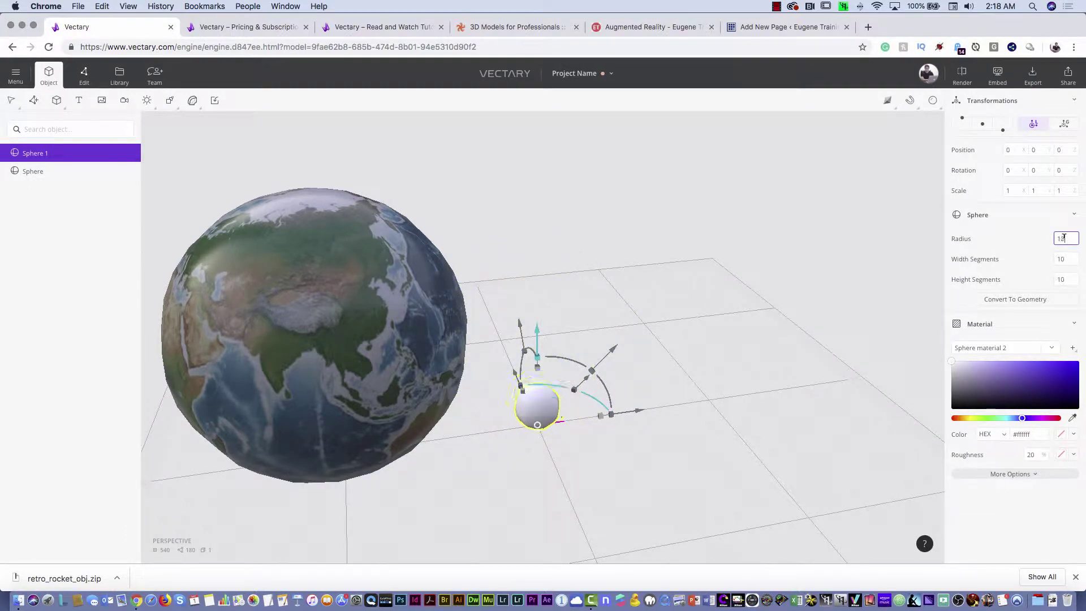
Set the small sphere's width segments and height segments to 16 each
left_click(1066, 258)
scroll(1065, 258, "up", 1)
type("16")
key("Tab")
key("Return")
Upload the moon image from the Desktop as the small sphere's colour texture
left_click(1072, 439)
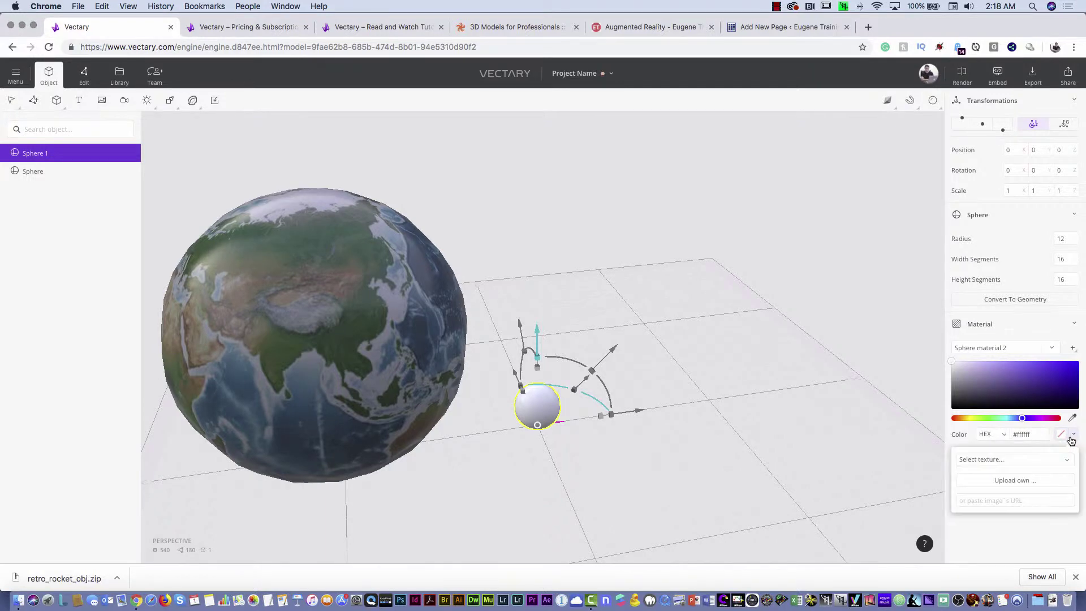
left_click(1008, 481)
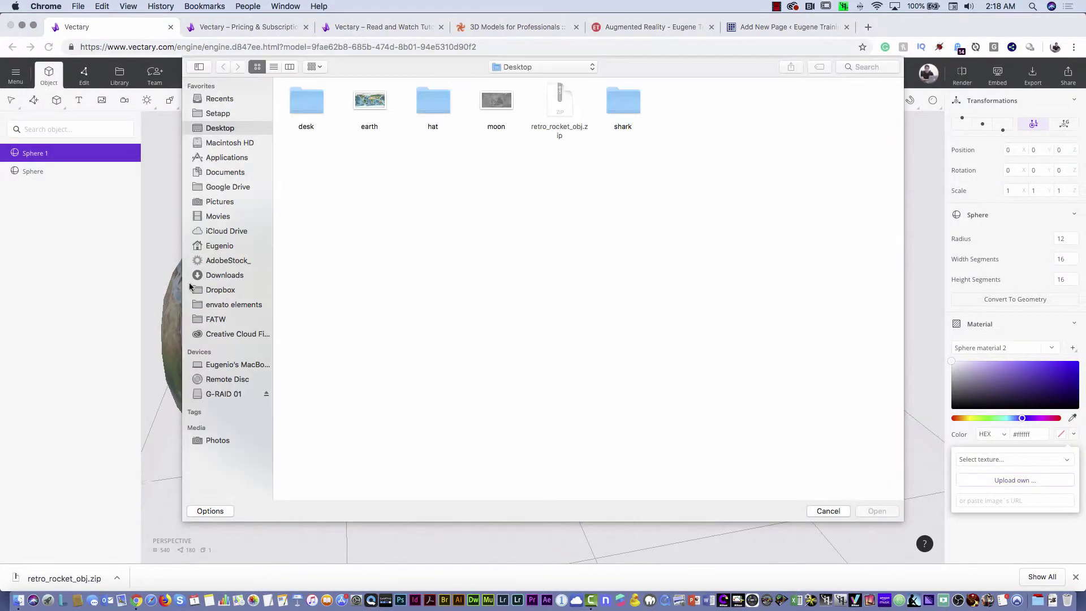
left_click(504, 107)
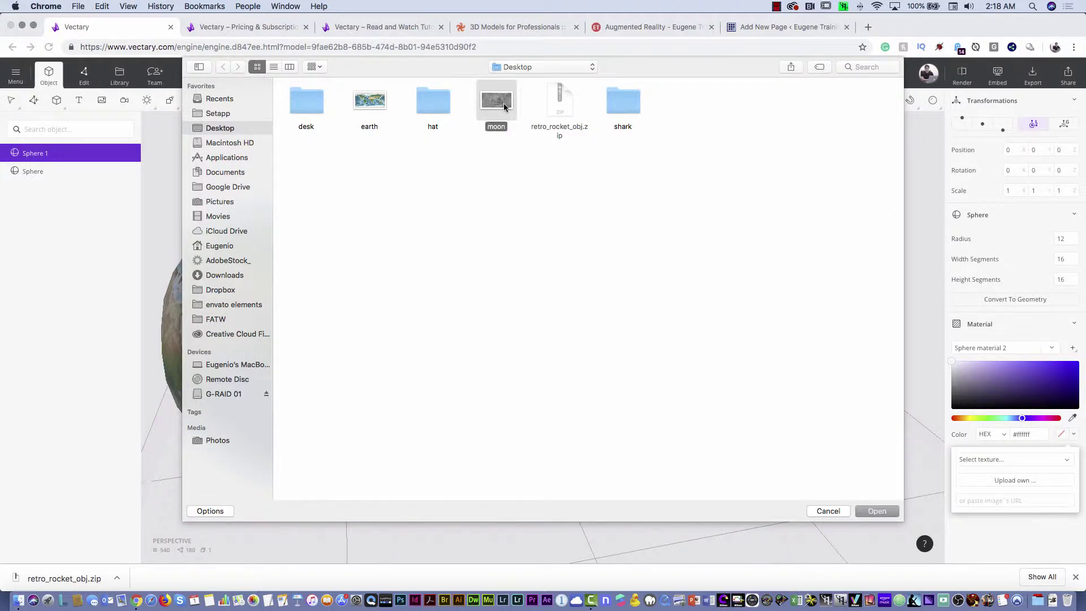
left_click(877, 511)
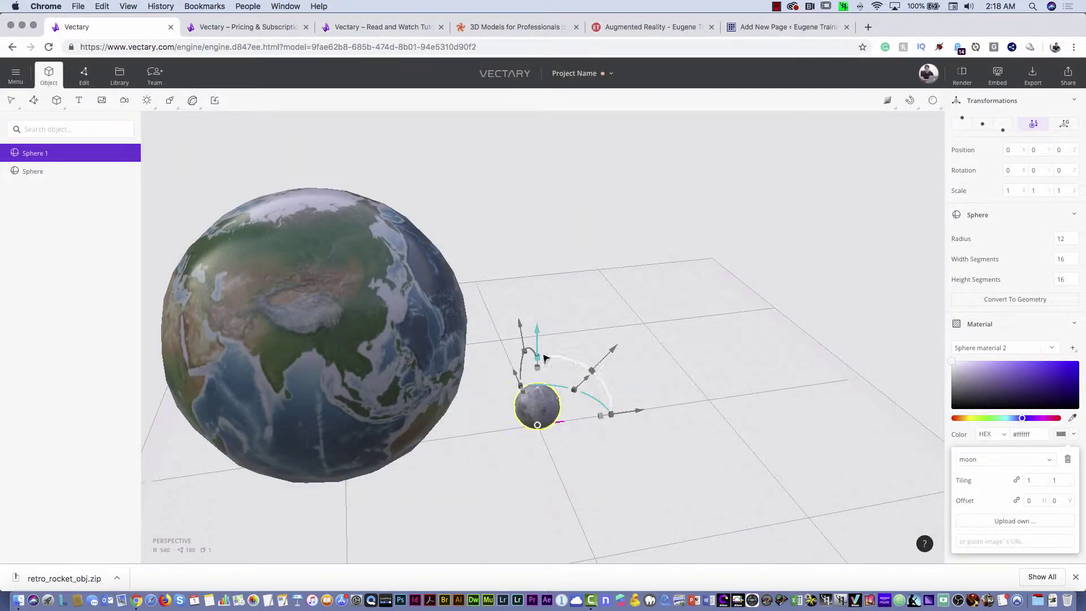
Move the moon sphere to about X 35.5 and Z 68.2, deselect it and view both spheres from another angle
left_click_drag(538, 352, 546, 220)
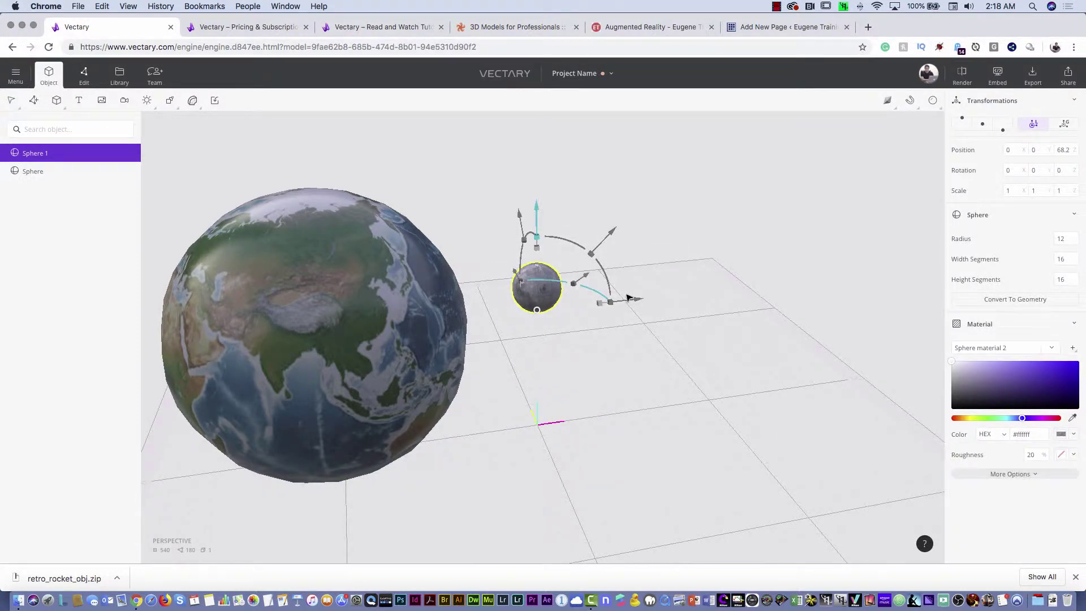
left_click_drag(639, 301, 693, 293)
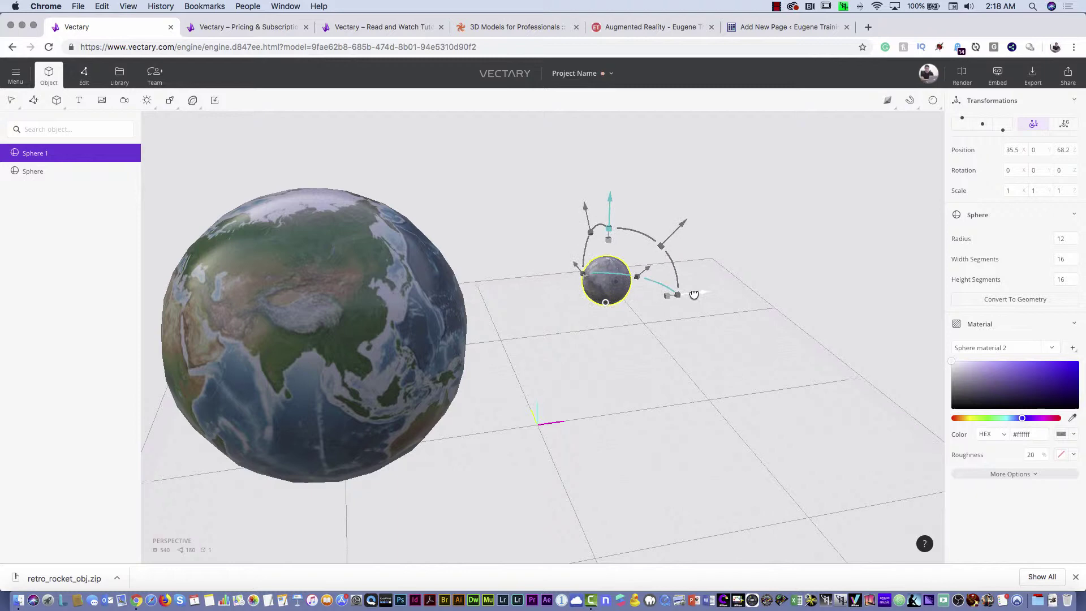
left_click(617, 348)
left_click_drag(651, 327, 554, 300)
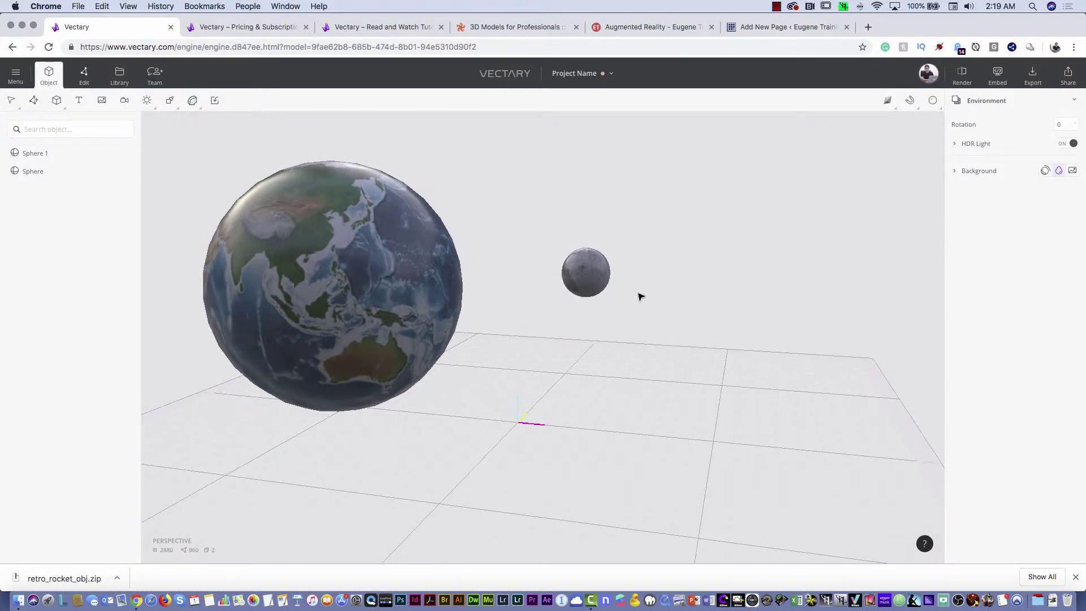
scroll(602, 292, "down", 1)
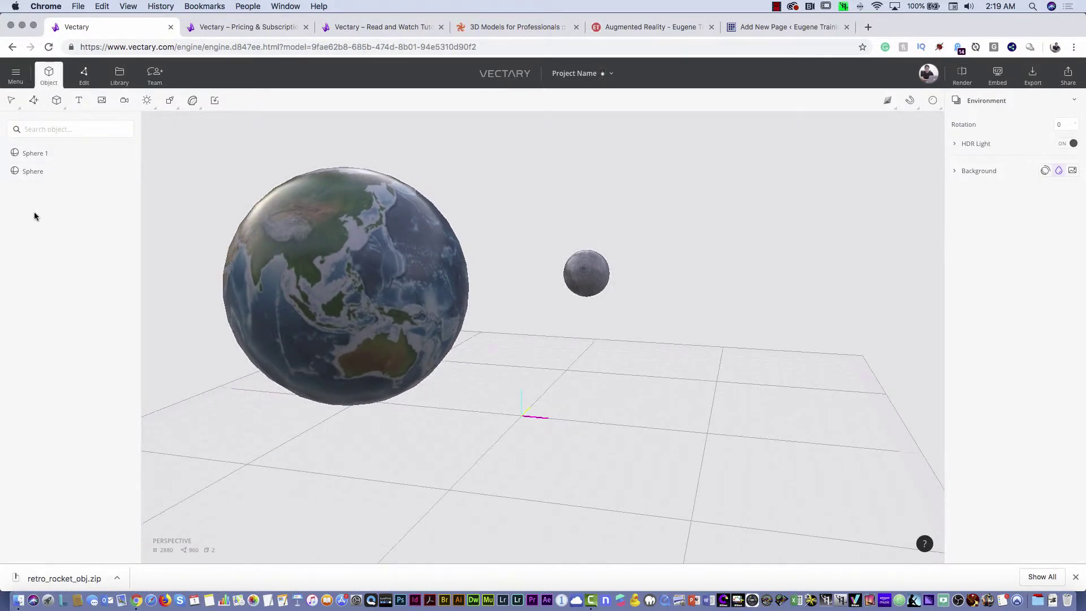
Add a spot light to the scene with the earth and moon spheres
left_click(149, 103)
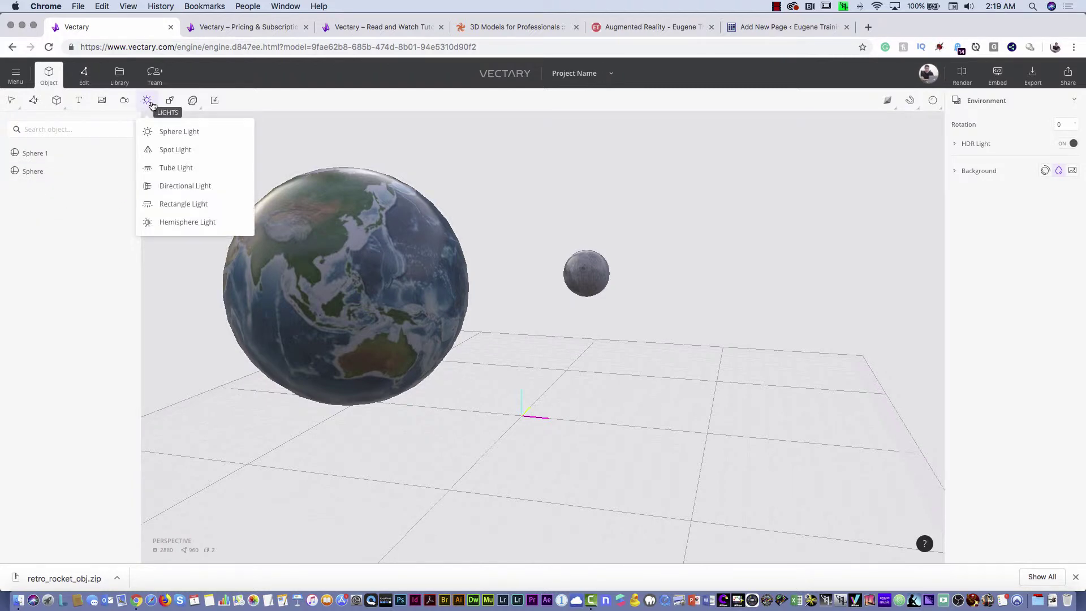
left_click(177, 152)
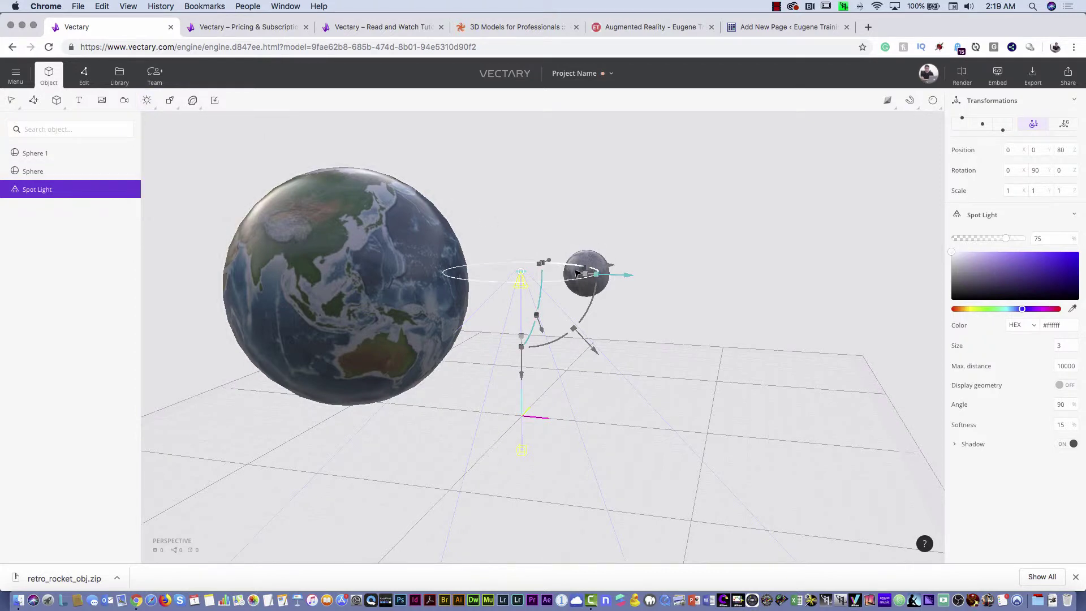
Move the spot light to about X 101 and rotate it to -180, 0, -180 so it points at the moon and earth
left_click_drag(649, 276, 841, 267)
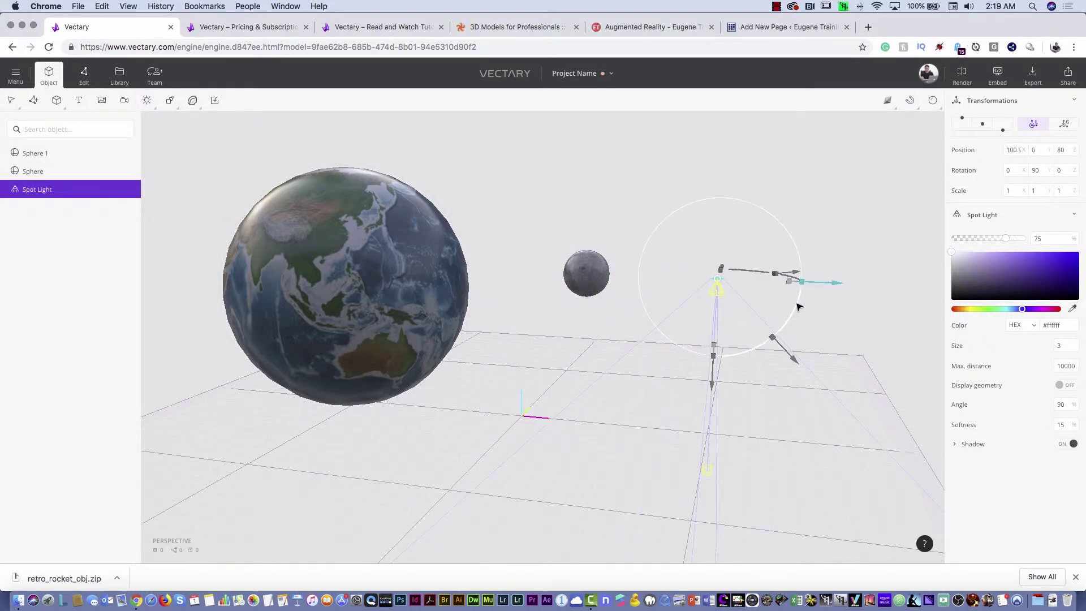
left_click_drag(797, 306, 697, 348)
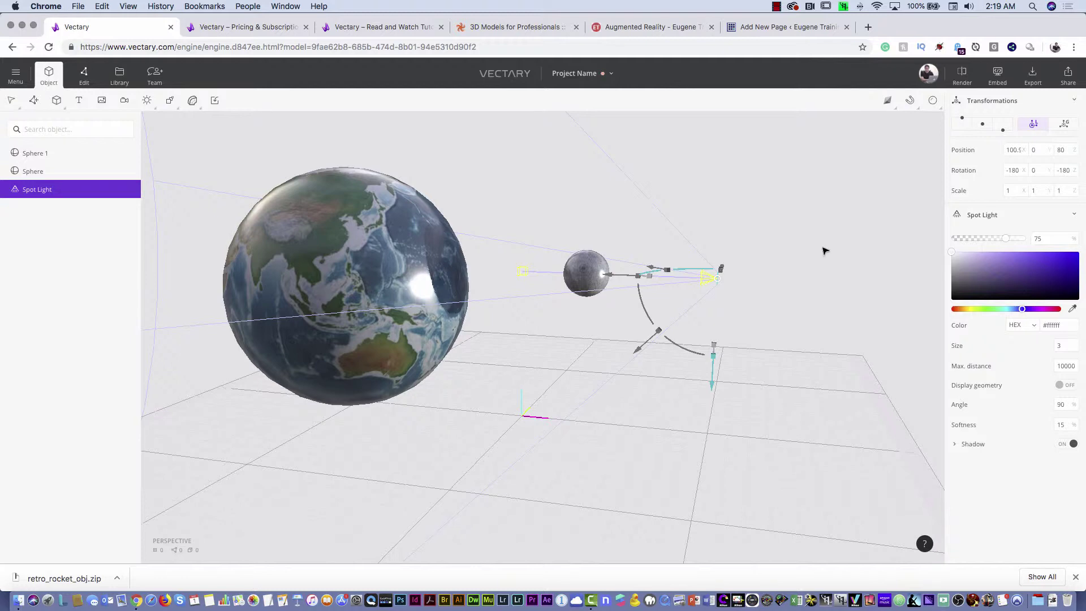
left_click_drag(824, 247, 669, 292)
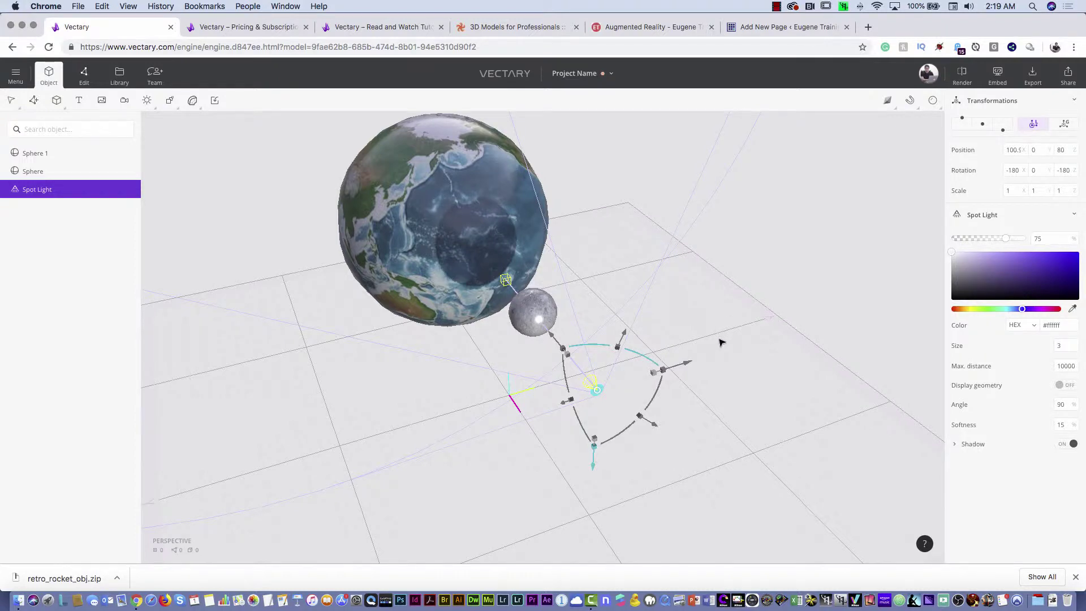
left_click_drag(721, 342, 877, 288)
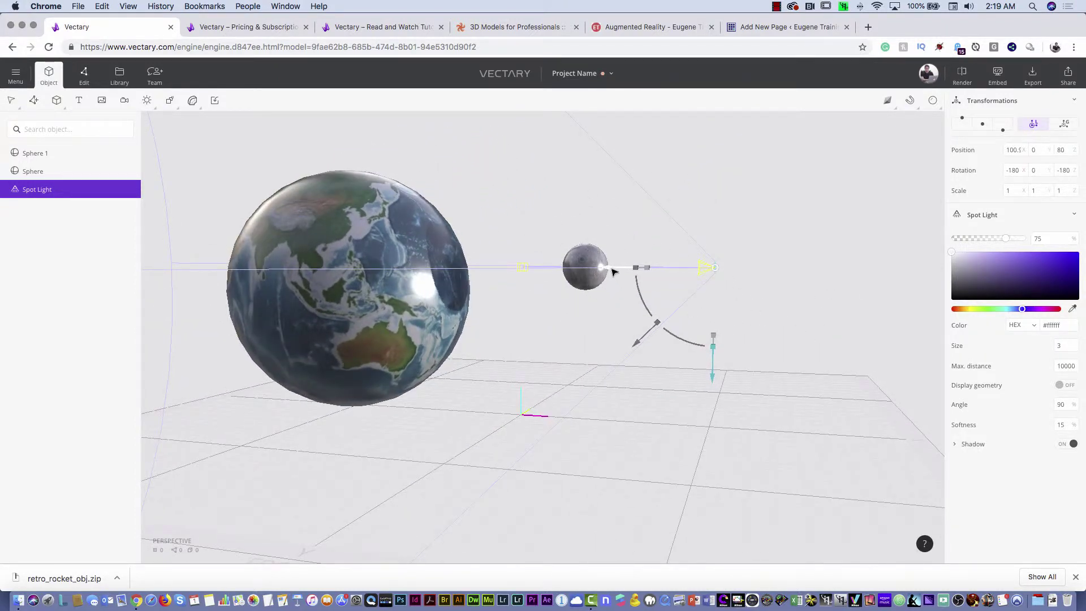
Move the spot light farther away from the spheres along X, to about X 190
left_click_drag(614, 272, 802, 266)
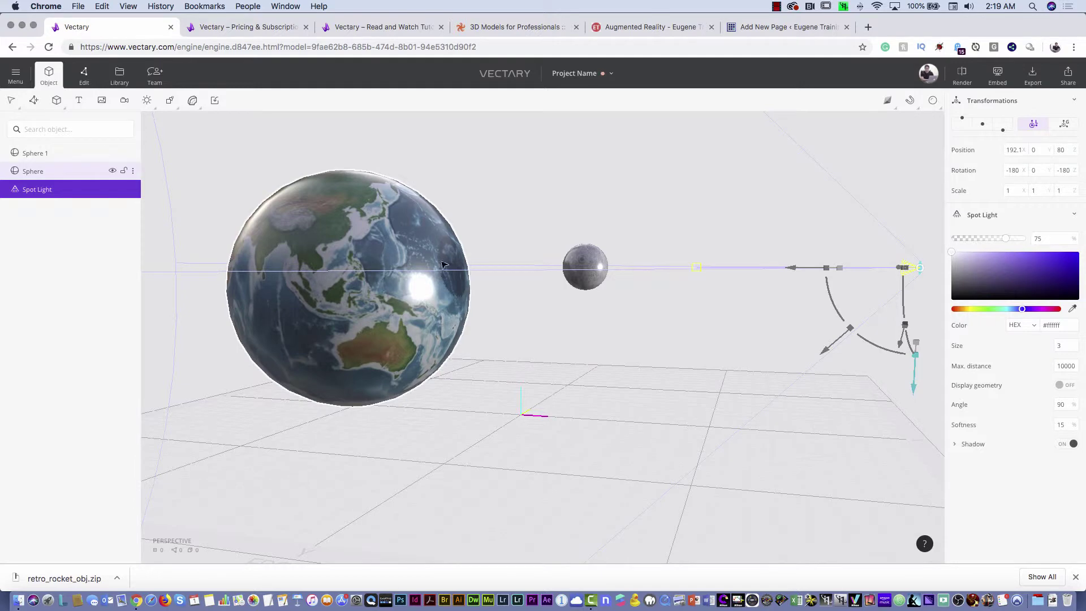
scroll(725, 288, "down", 5)
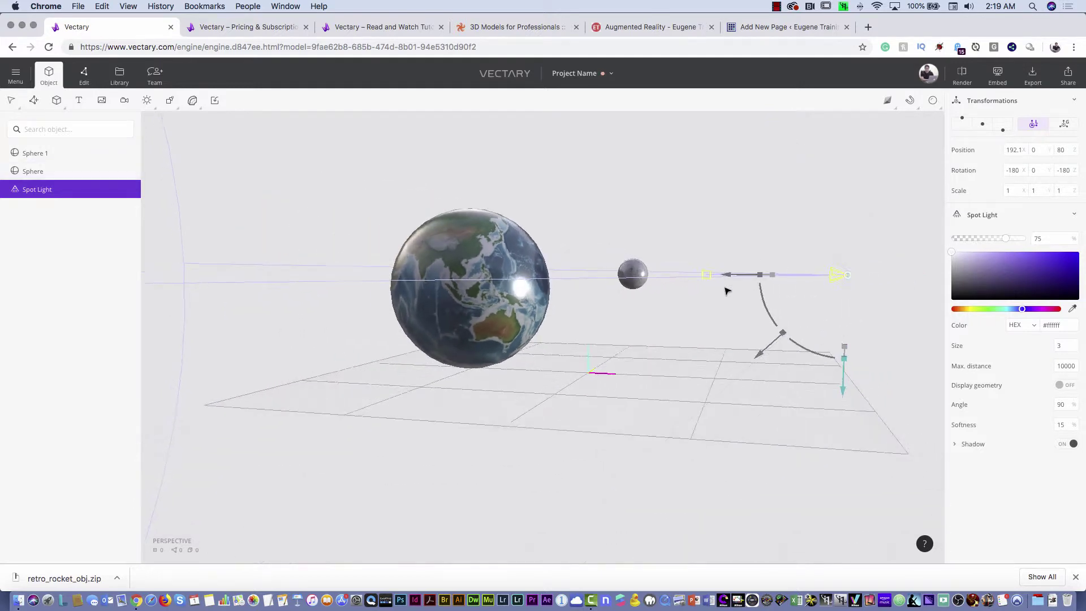
mouse_move(710, 280)
left_mouse_down()
mouse_move(771, 277)
mouse_move(707, 279)
left_mouse_up()
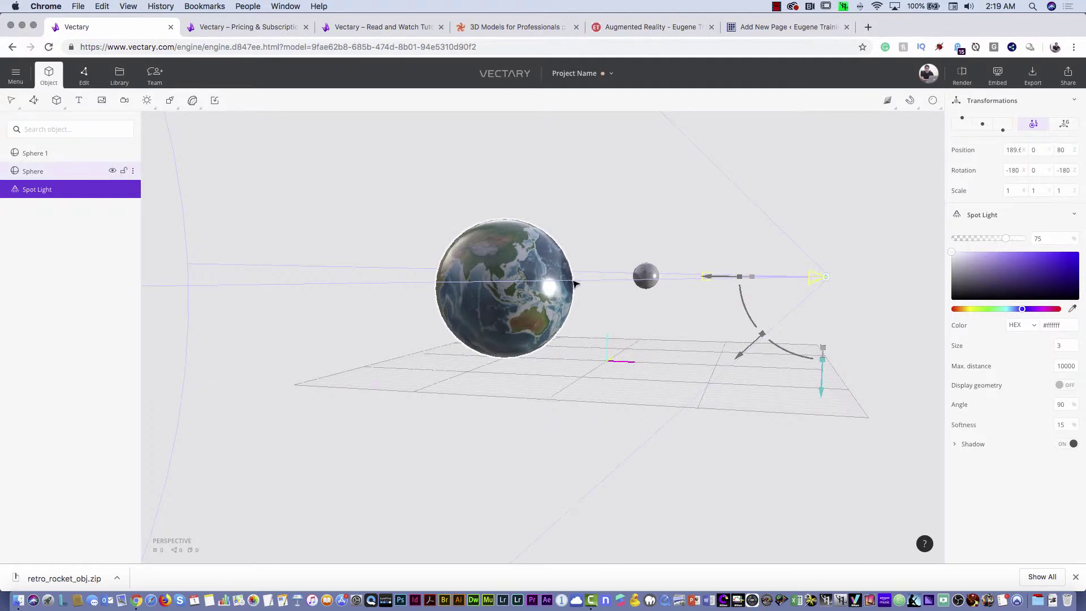
Turn off the environment's HDR light to view the spheres lit by the spot light alone, and turn it back on
left_click(855, 219)
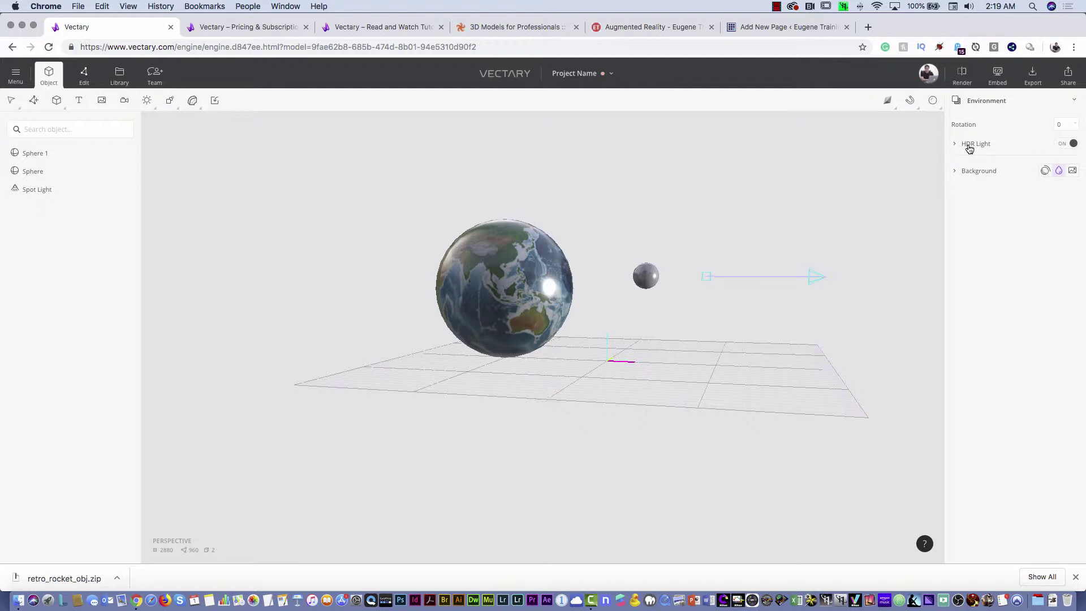
left_click(1067, 145)
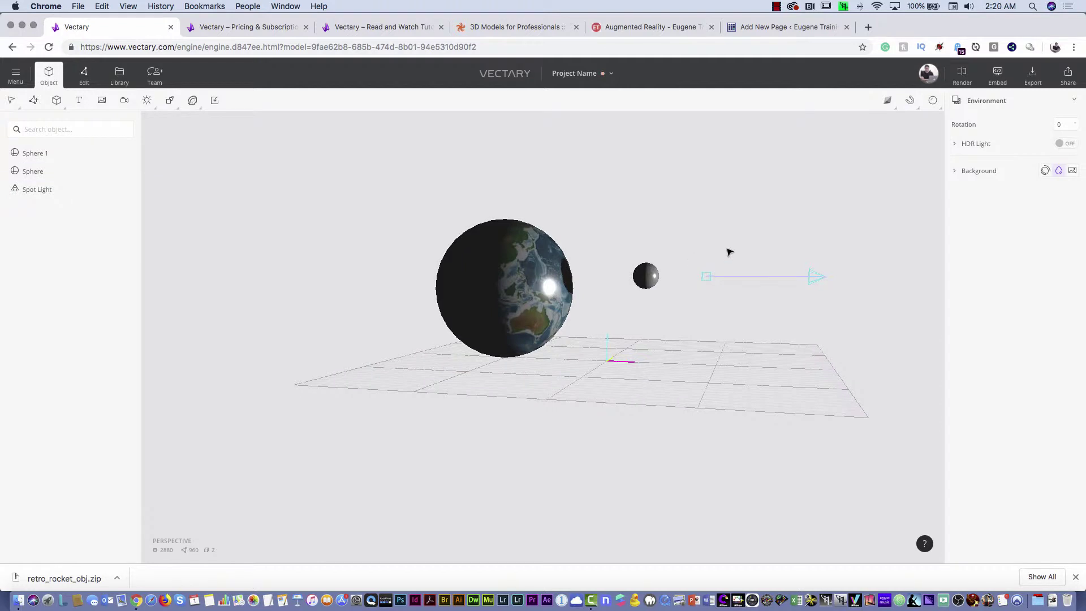
left_click(706, 278)
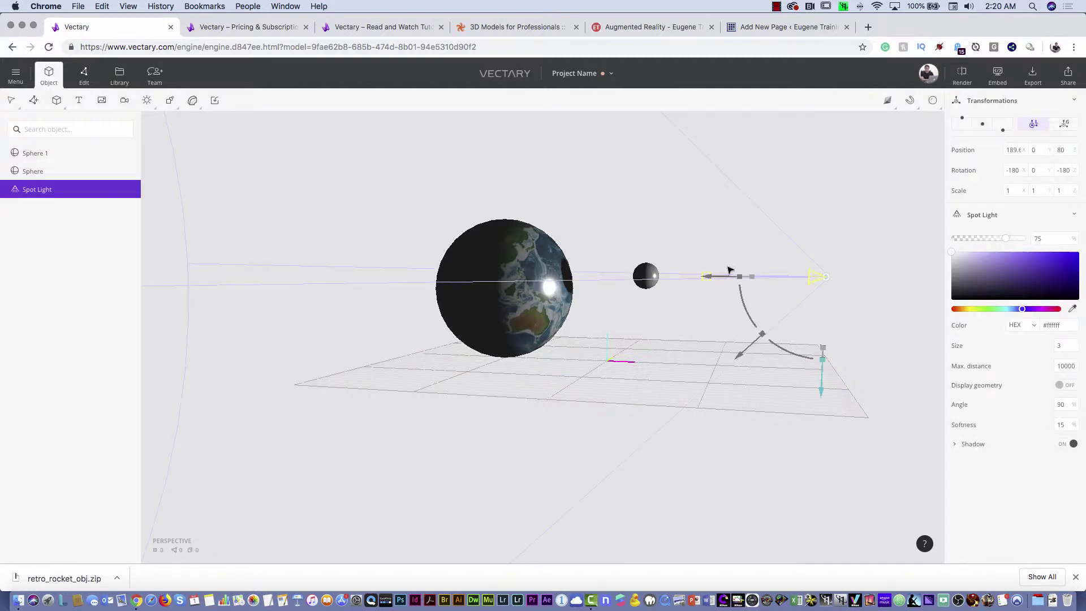
left_click(877, 213)
left_click(1069, 144)
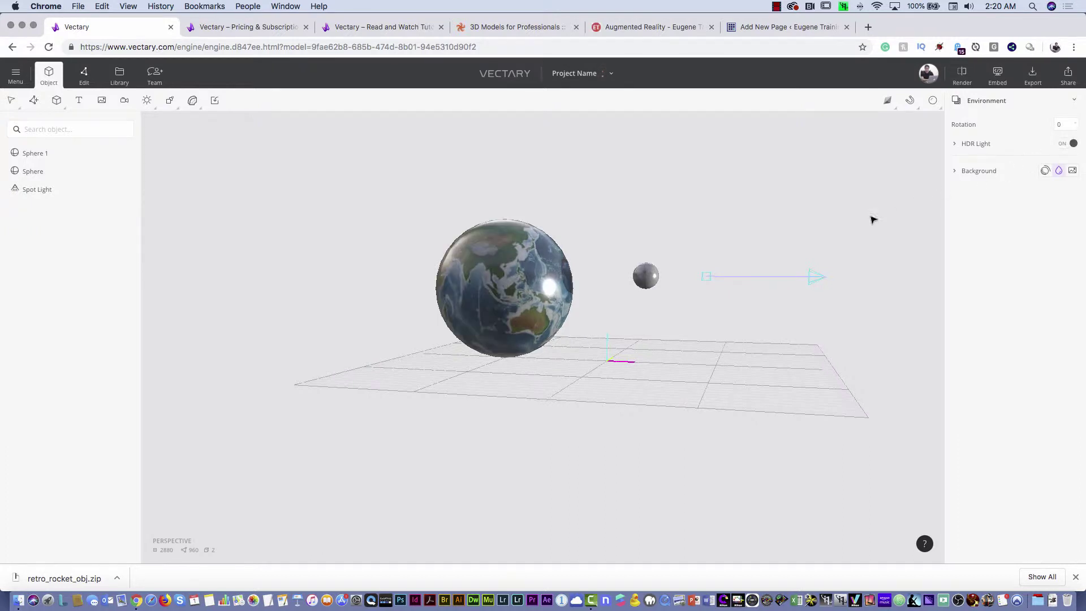
Delete the spot light and view the earth and moon spheres from a higher angle
left_click(707, 277)
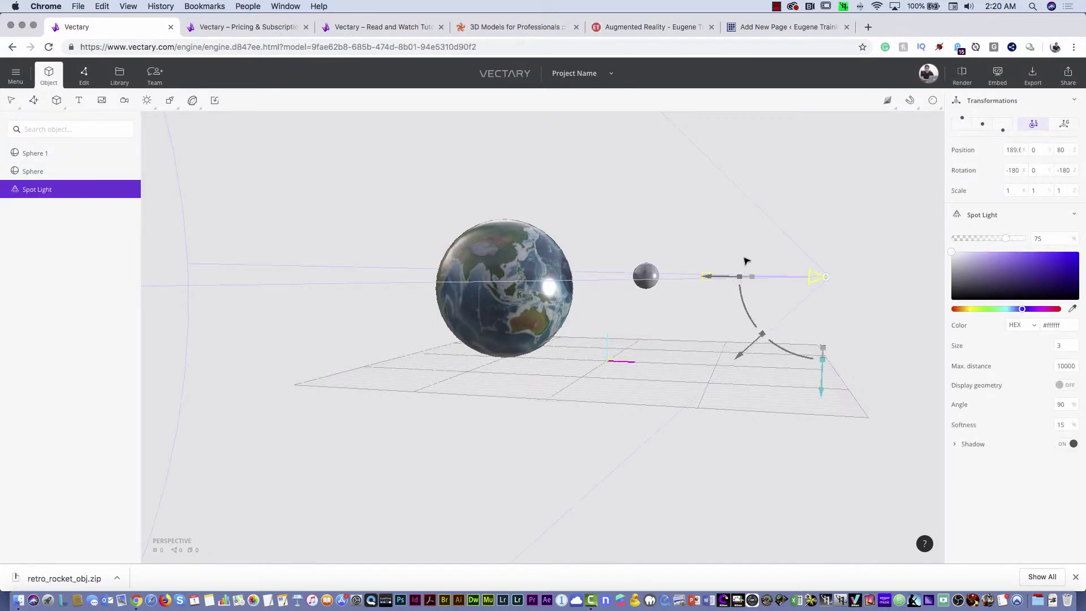
key("Delete")
left_click_drag(700, 265, 601, 278)
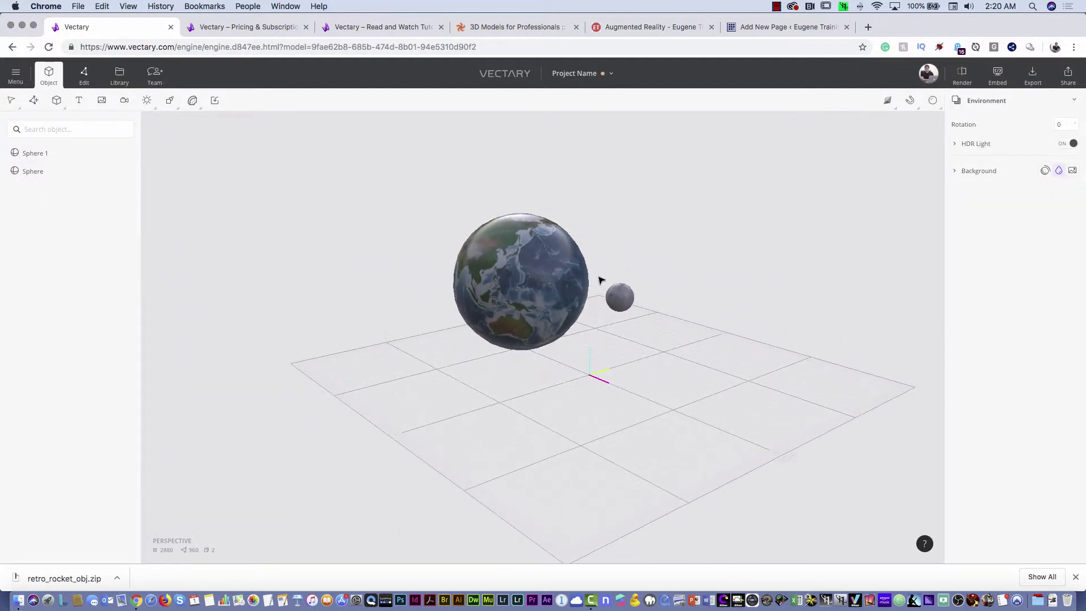
scroll(601, 279, "down", 3)
scroll(601, 278, "up", 8)
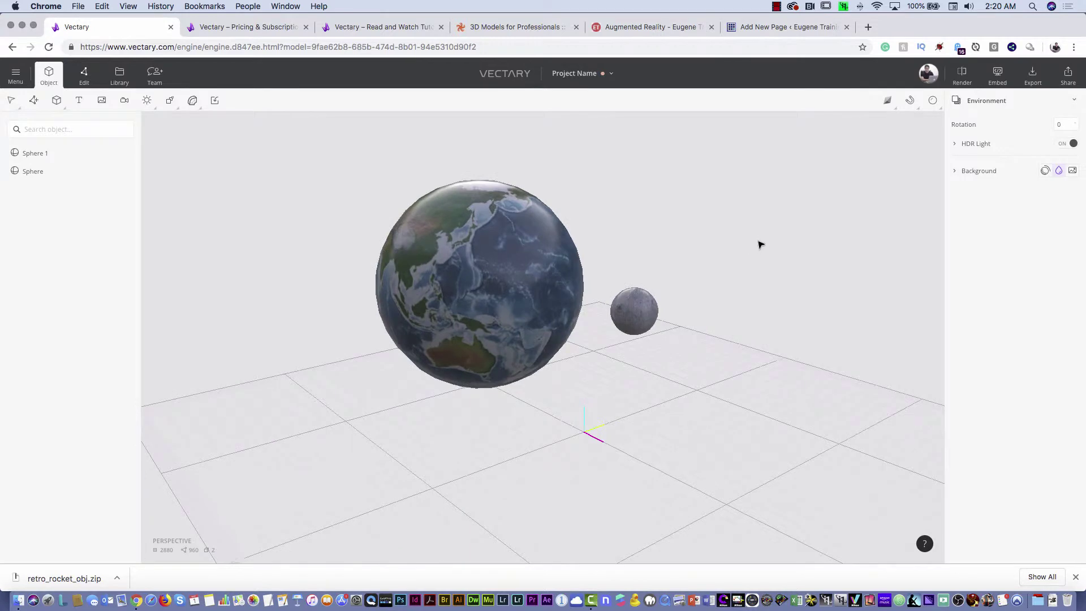
mouse_move(759, 245)
left_mouse_down()
mouse_move(735, 243)
mouse_move(766, 237)
left_mouse_up()
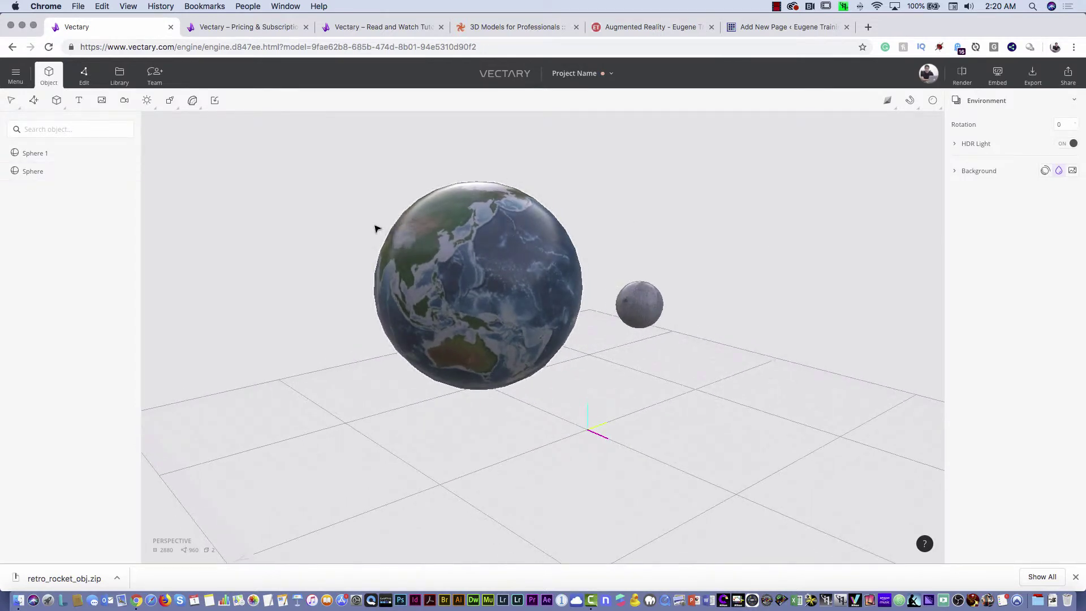
Switch to the TurboSquid site, search its 3D models for "spaceship" and filter the results to free ones
left_click(527, 30)
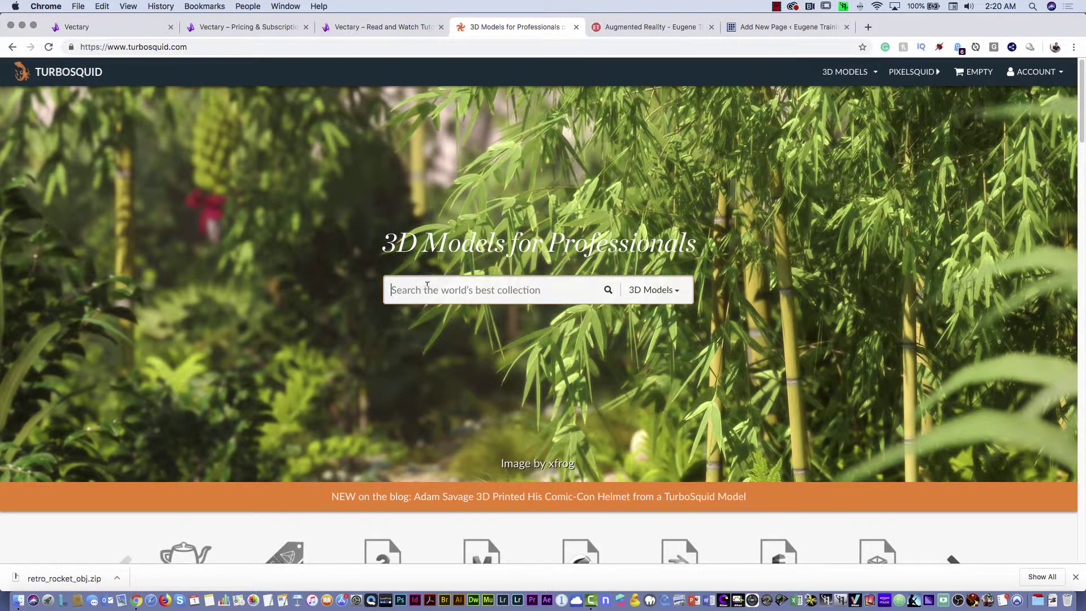
type("sp")
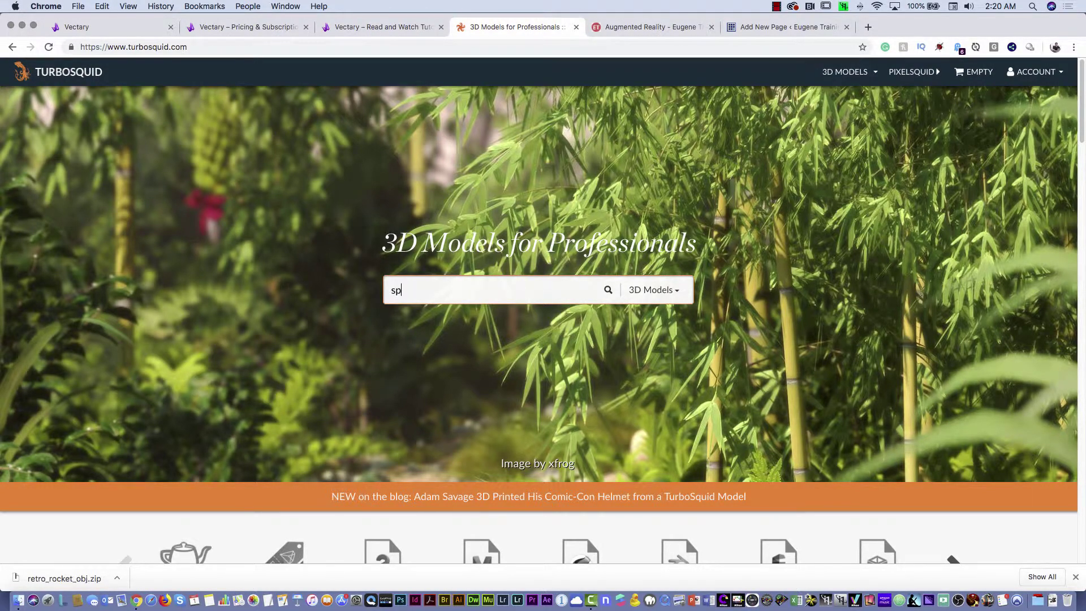
type("ace")
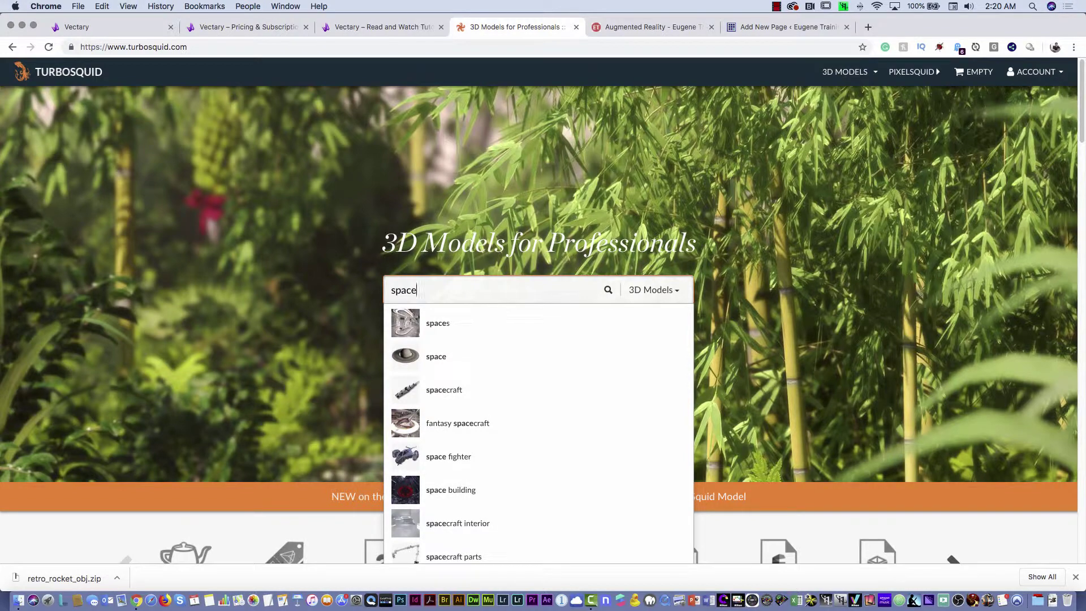
type("ship")
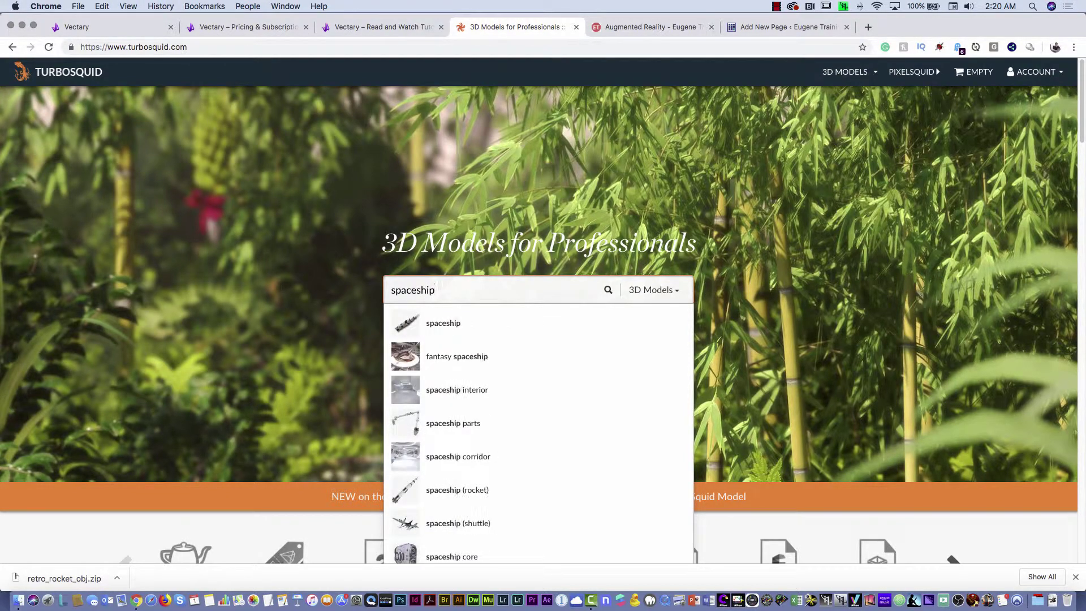
key("Return")
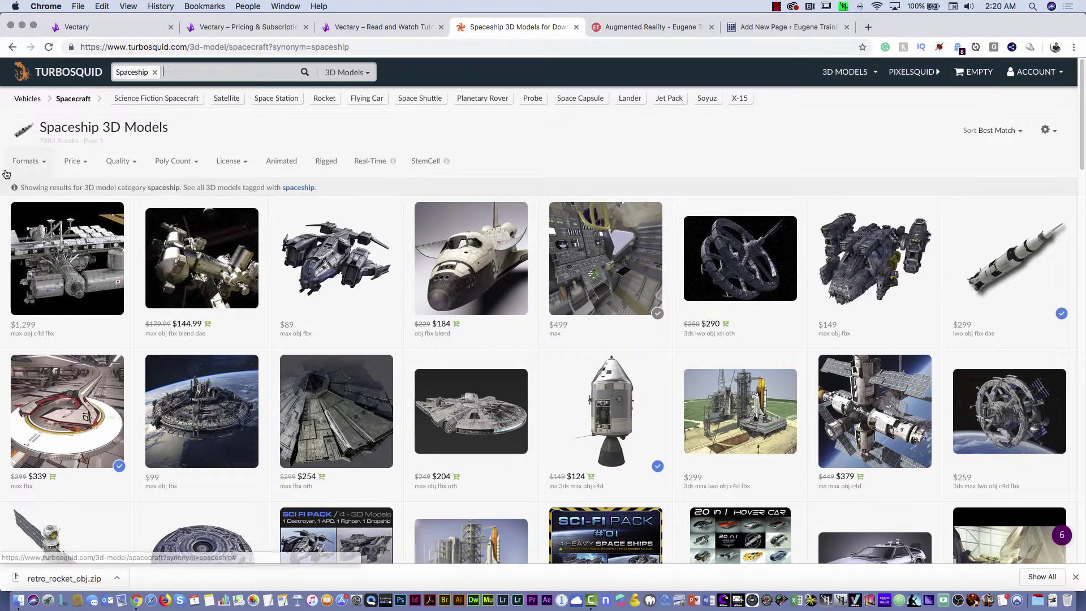
left_click(87, 169)
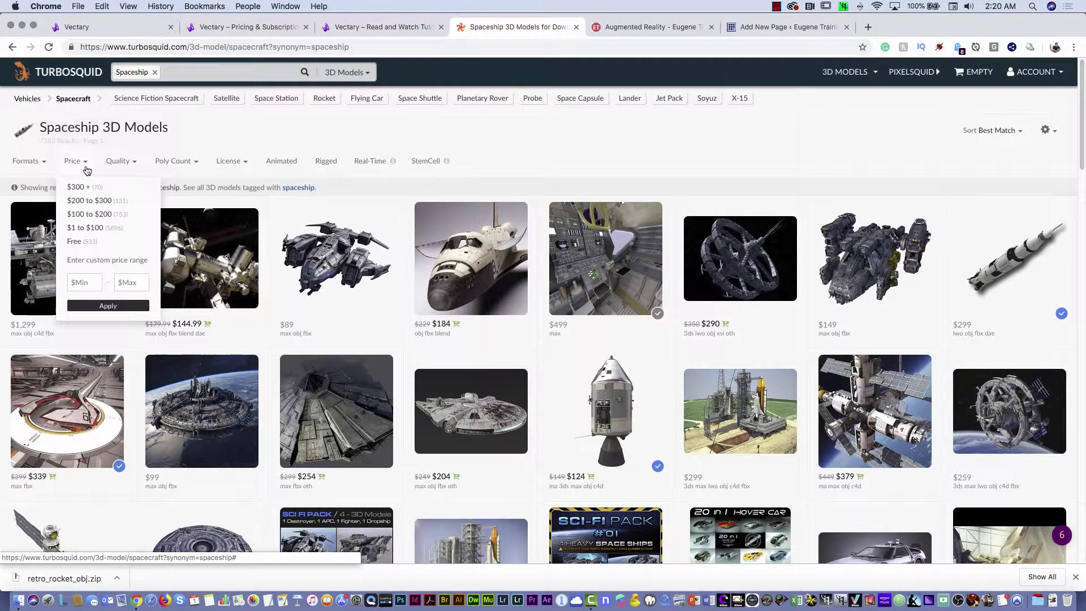
left_click(79, 243)
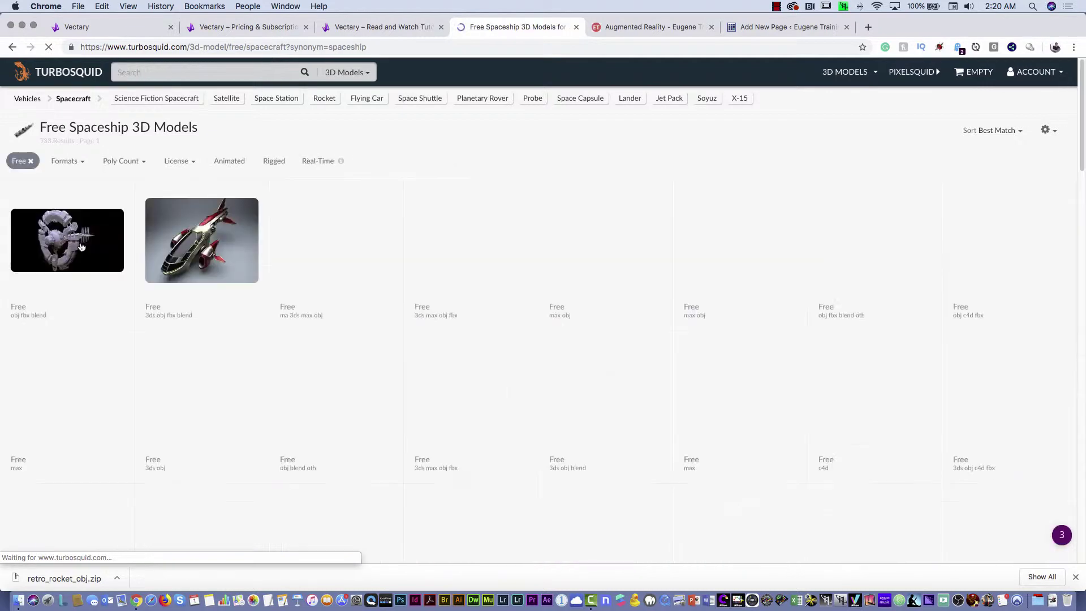
Browse the free spaceship models and open the page of the red and white Retro Rocket
mouse_move(523, 245)
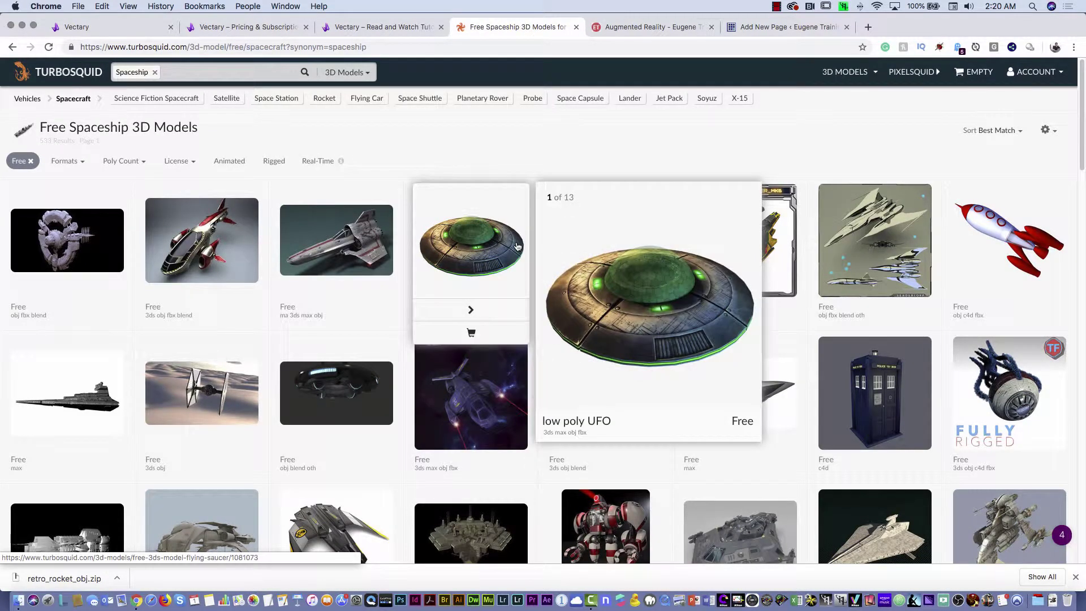
scroll(446, 271, "down", 8)
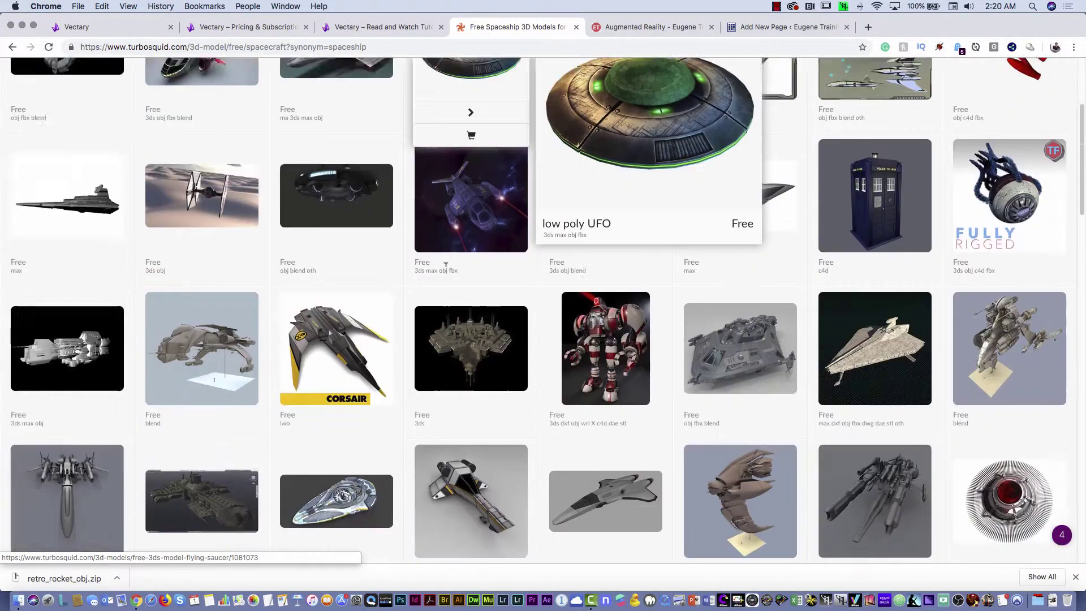
scroll(447, 271, "down", 10)
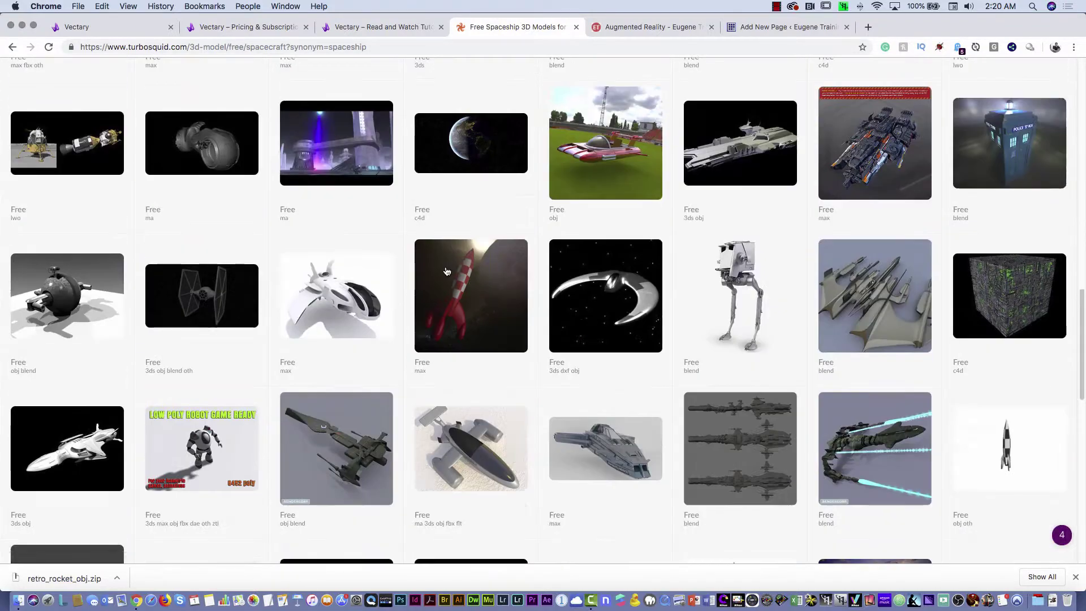
scroll(447, 272, "up", 20)
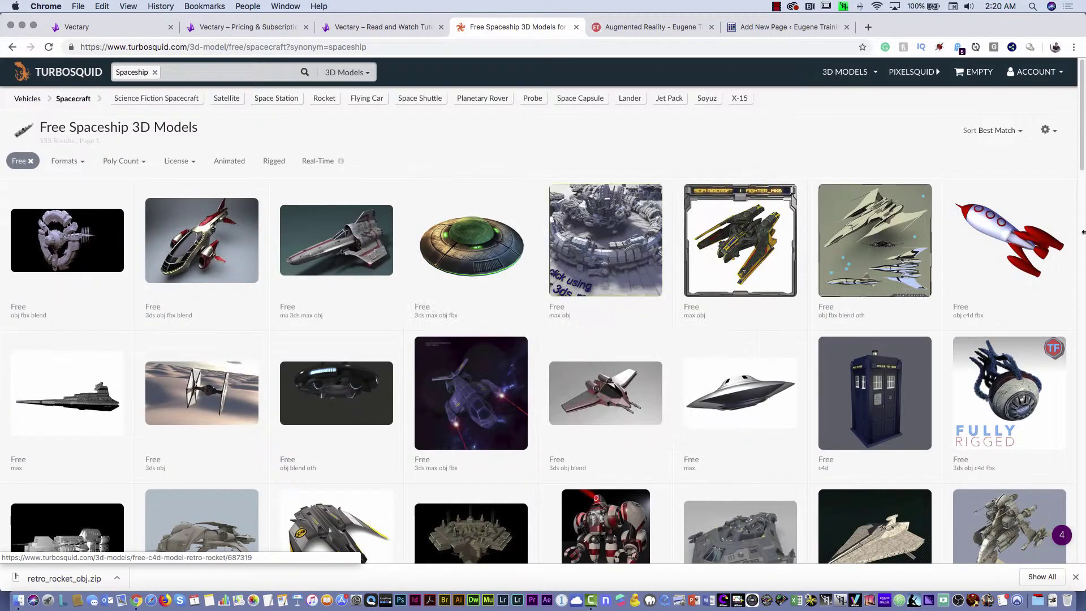
left_click(967, 245)
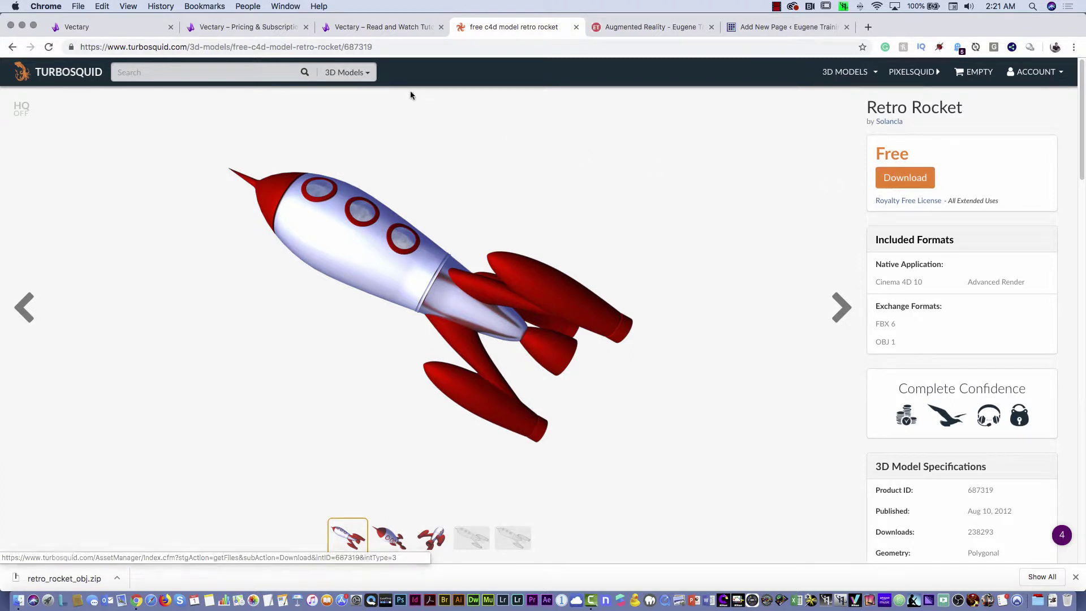
Switch back to Vectary, narrow the browser window to reveal the desktop, and import retro_rocket_obj.zip into the scene
left_click(112, 28)
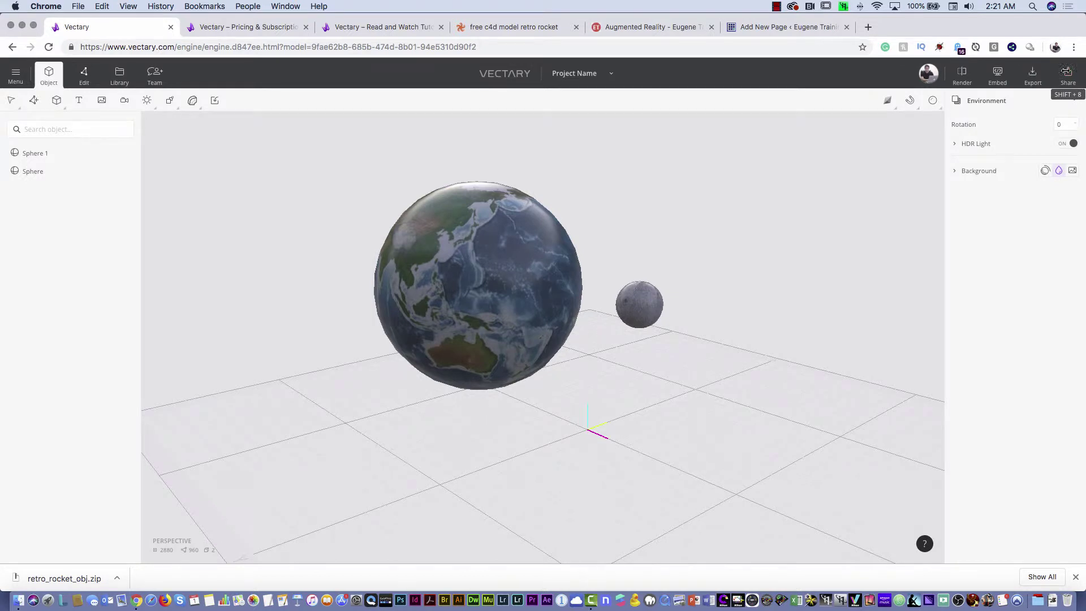
left_click_drag(1085, 85, 932, 85)
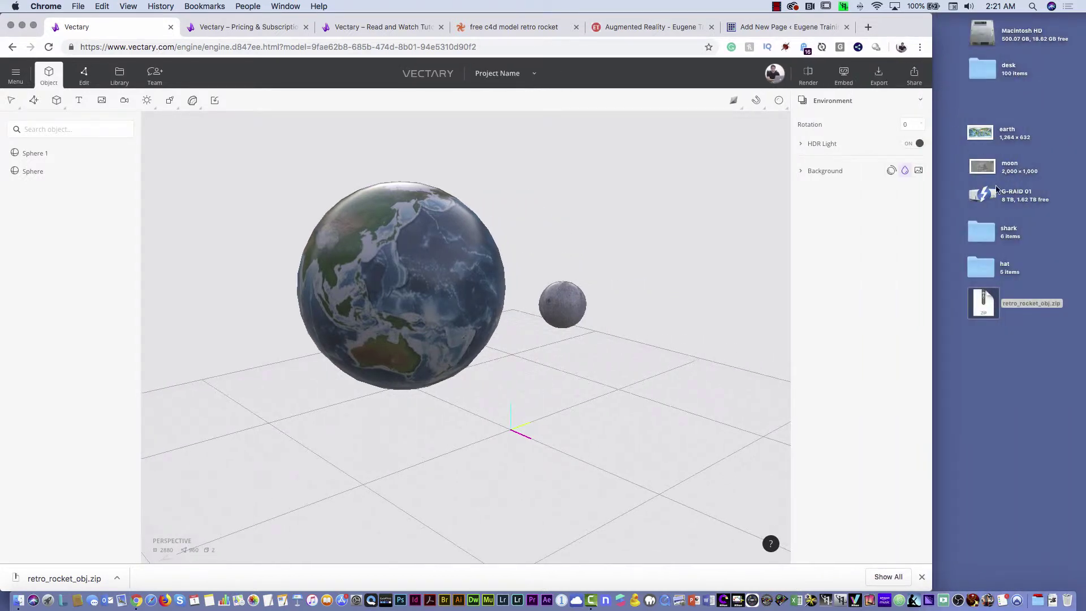
left_click(981, 298)
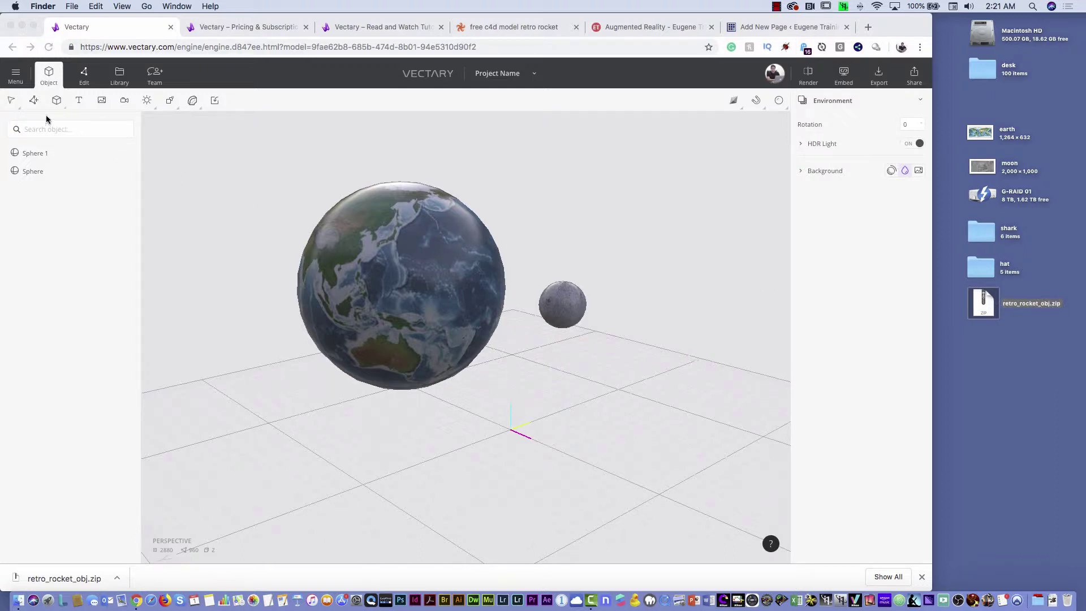
left_click(63, 250)
left_click(16, 78)
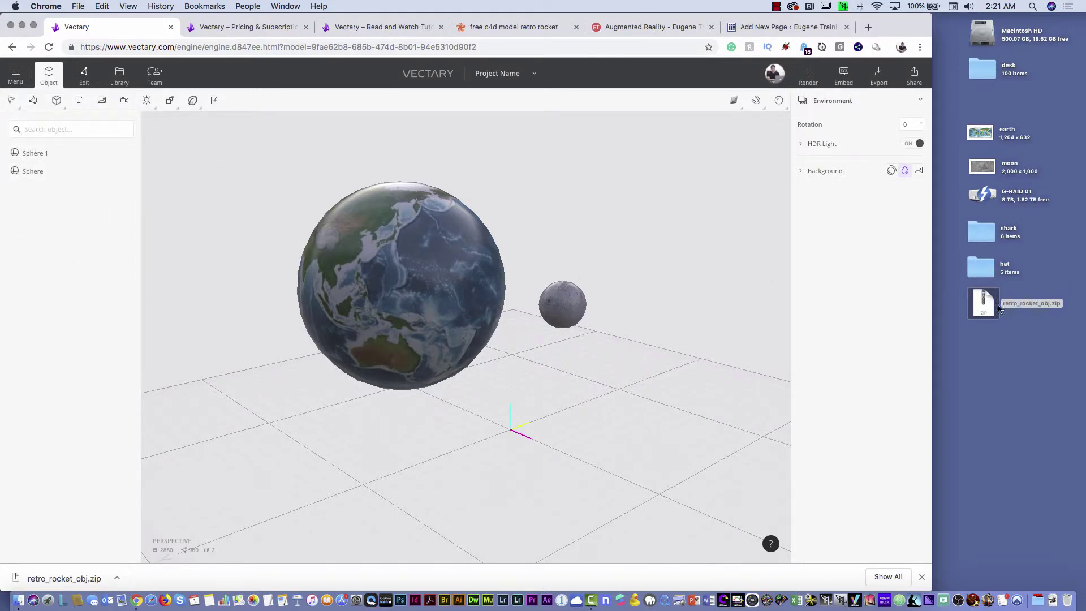
left_click_drag(983, 307, 451, 317)
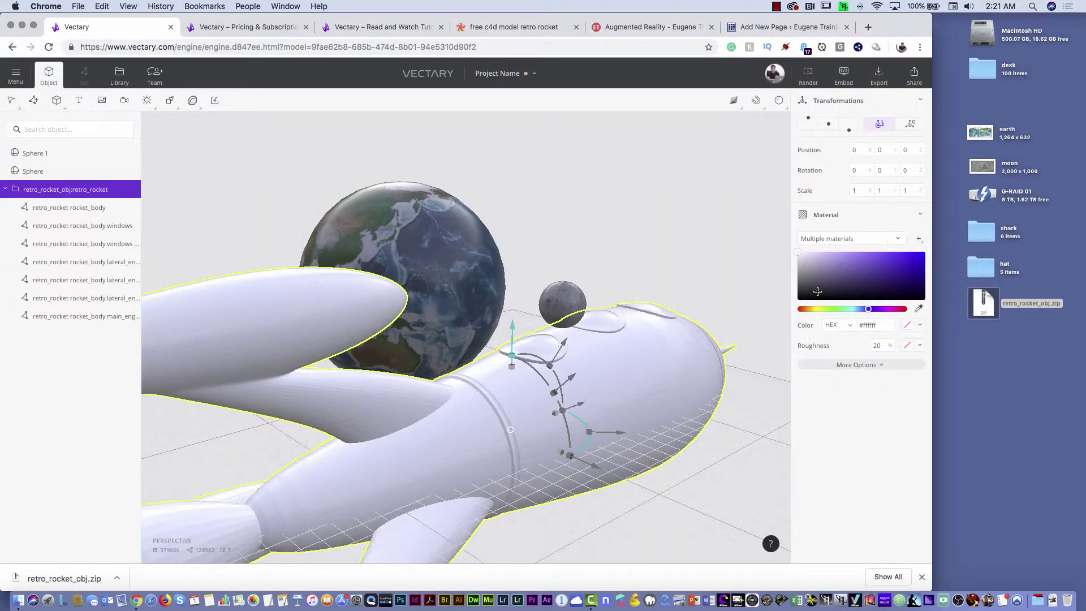
Stand the rocket group upright with a 90° X rotation and raise it to about 110 in Z
scroll(679, 291, "down", 10)
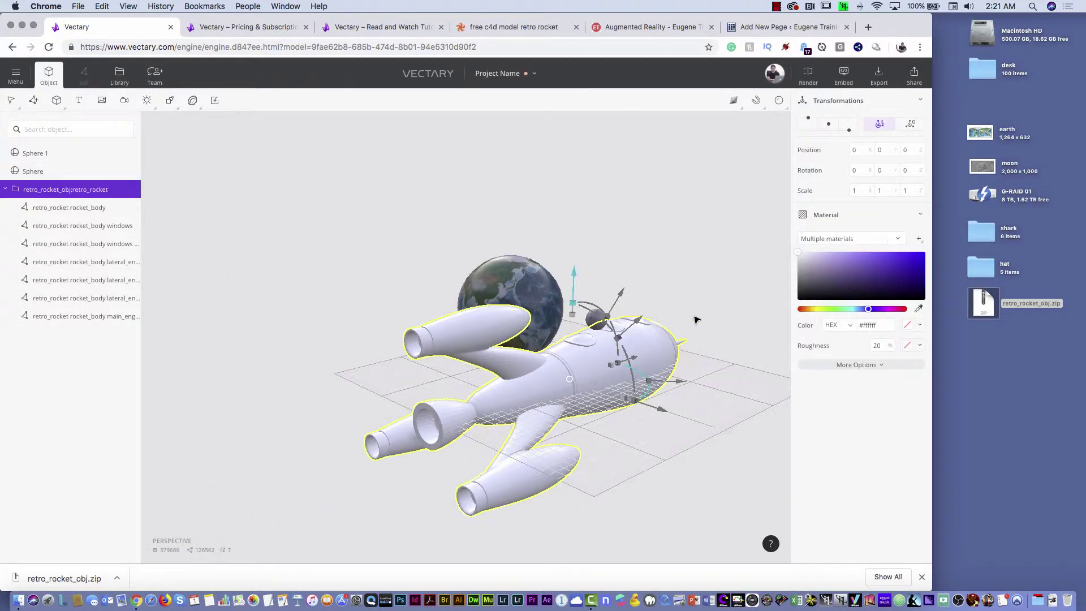
left_click(682, 306)
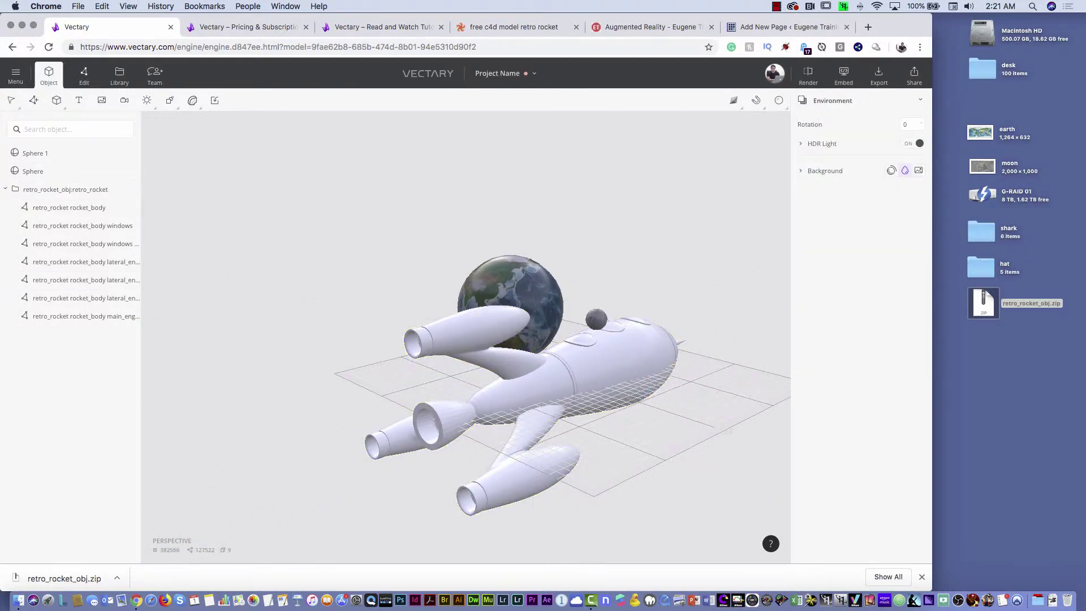
left_click(59, 196)
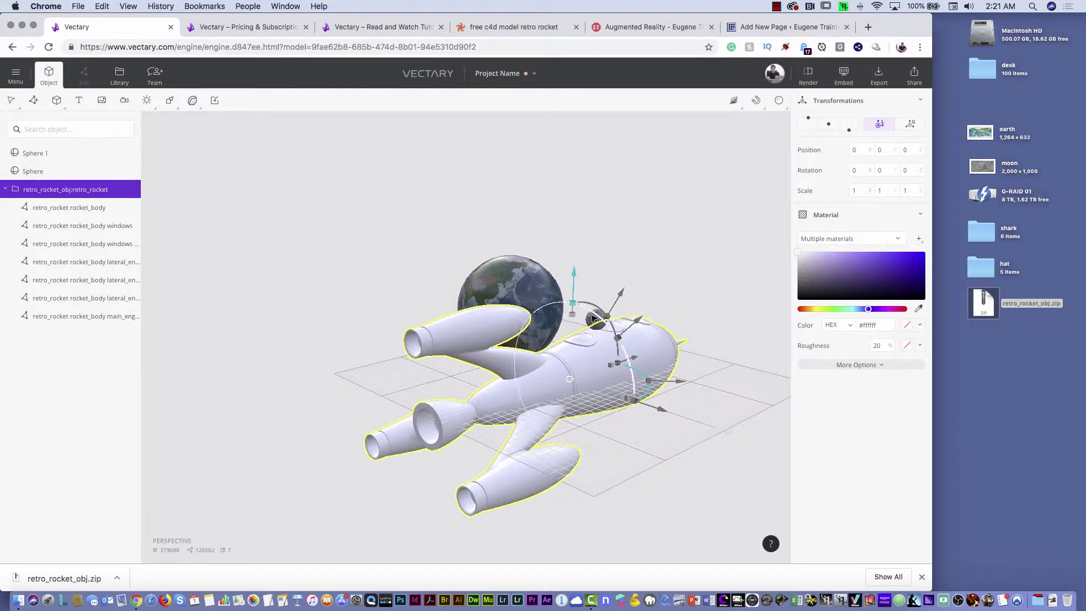
left_click_drag(589, 305, 485, 369)
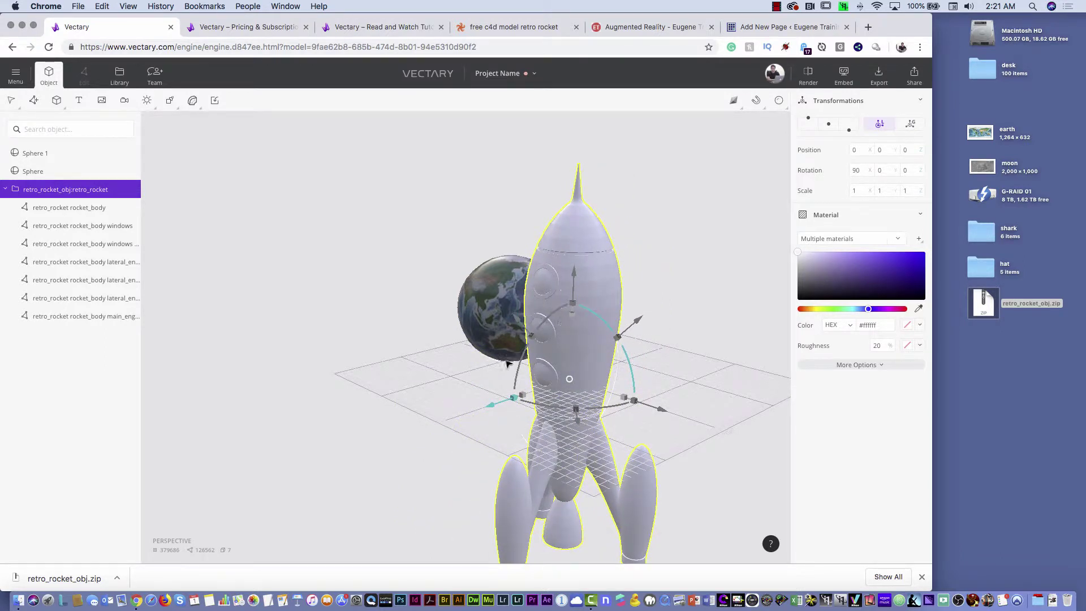
left_click_drag(574, 295, 580, 175)
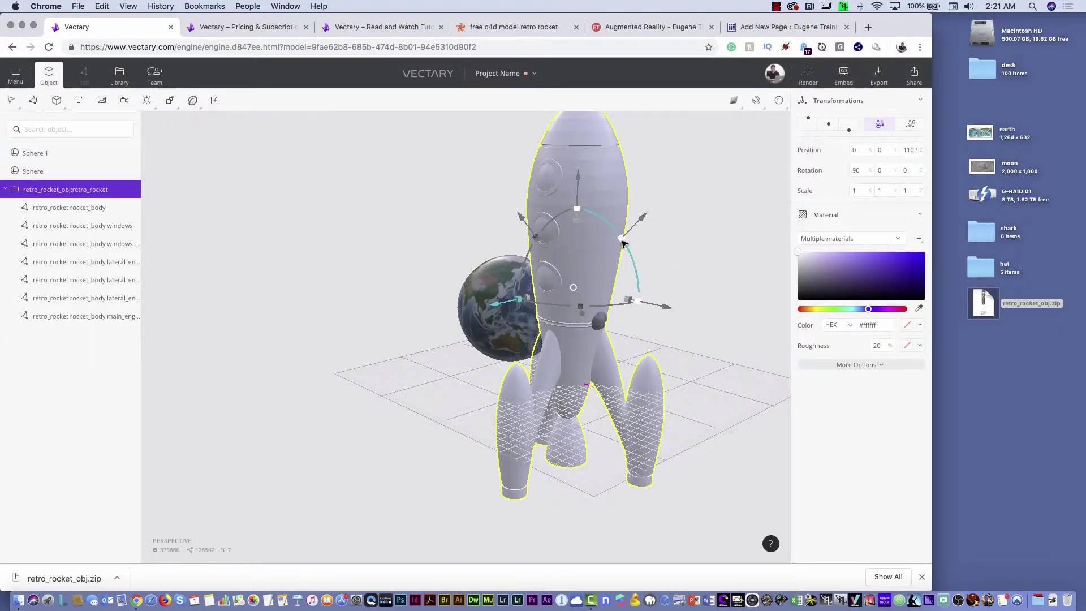
Shrink the rocket group to a scale of about 0.23, switching its transform handles to global axes
mouse_move(622, 241)
left_mouse_down()
mouse_move(588, 271)
mouse_move(622, 245)
left_mouse_up()
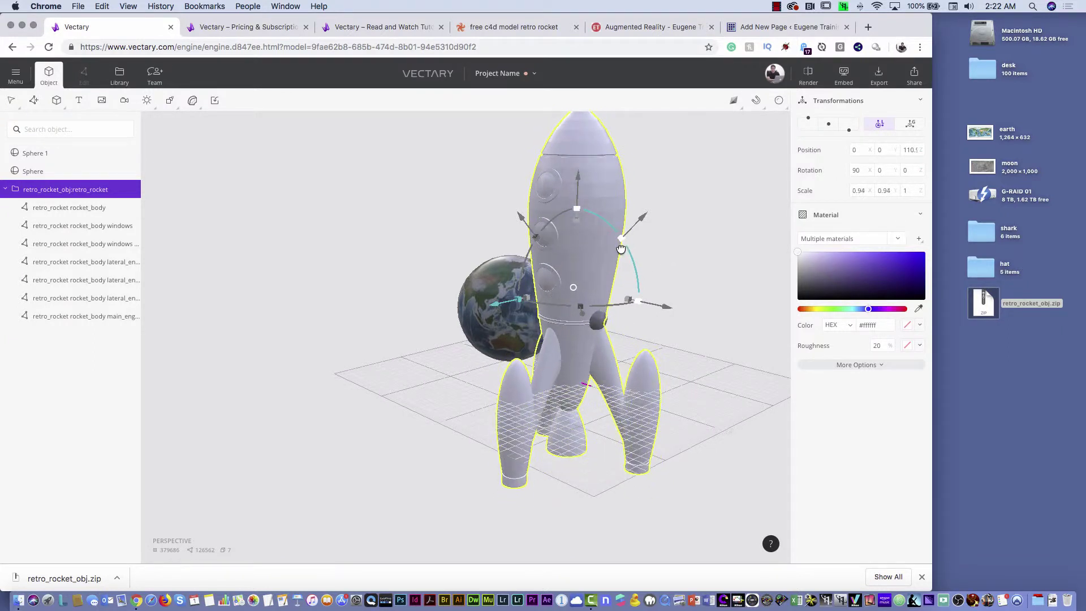
left_click(573, 289)
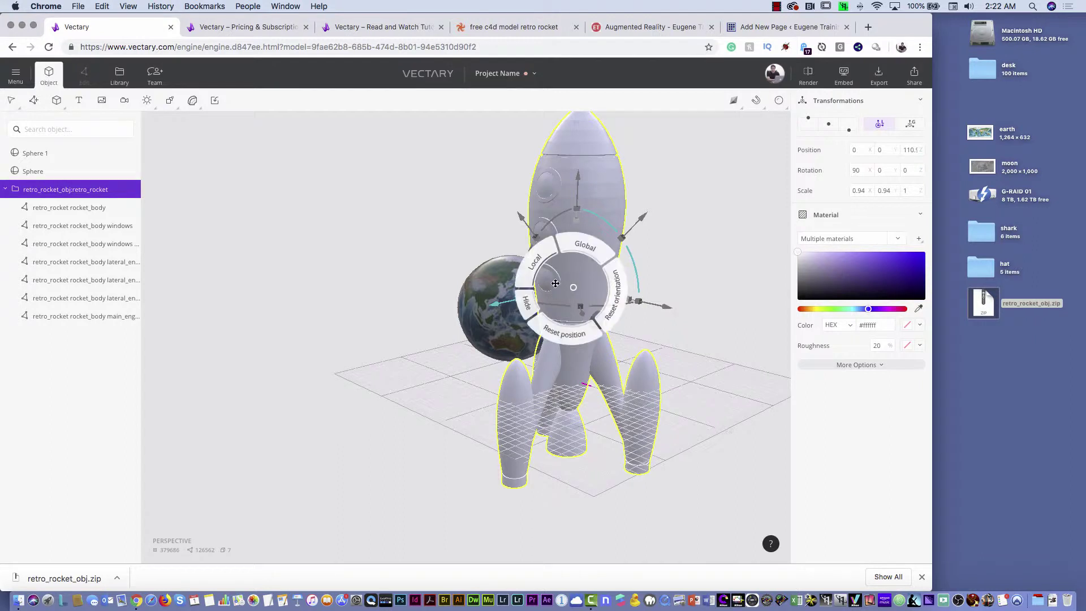
left_click(591, 246)
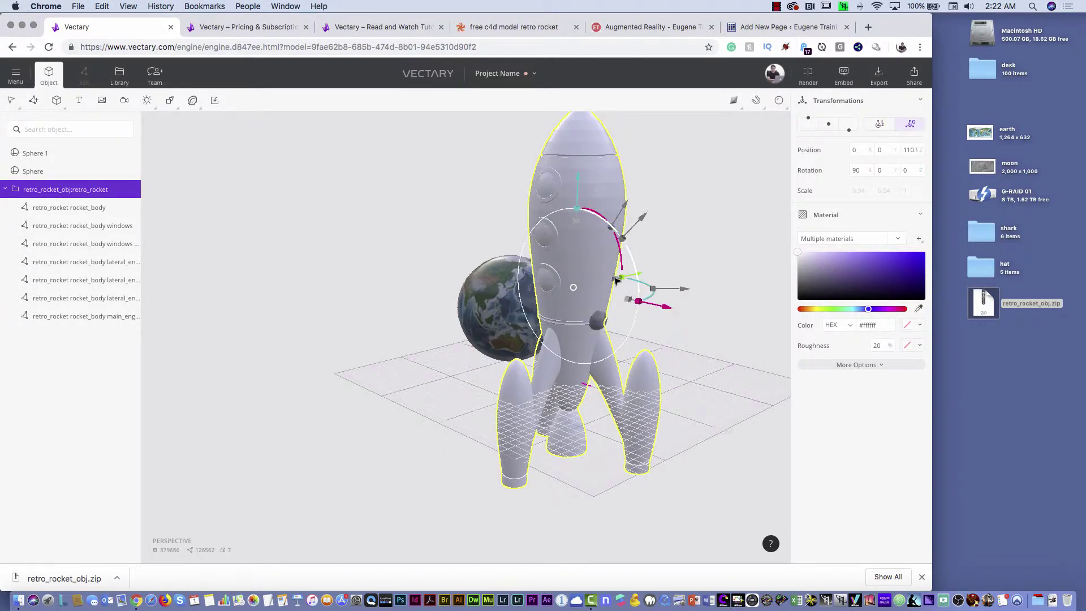
left_click_drag(616, 280, 578, 290)
Raise the rocket to about 158 in Z and tilt it to 62.6° on X, returning its handles to local axes
left_click_drag(579, 188, 580, 146)
left_click_drag(606, 180, 628, 297)
scroll(628, 295, "up", 10)
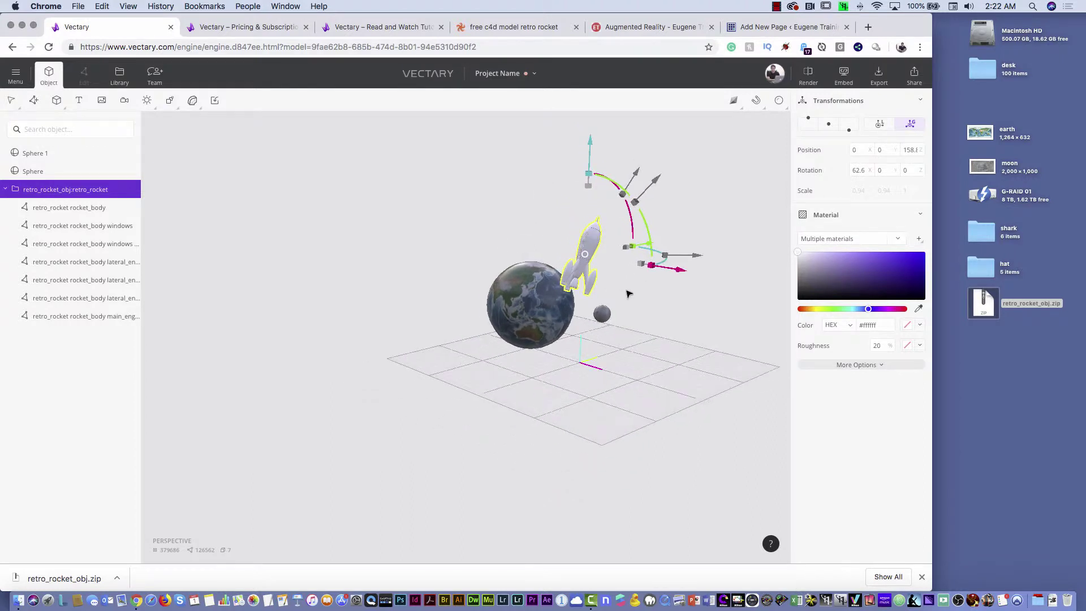
scroll(627, 294, "down", 3)
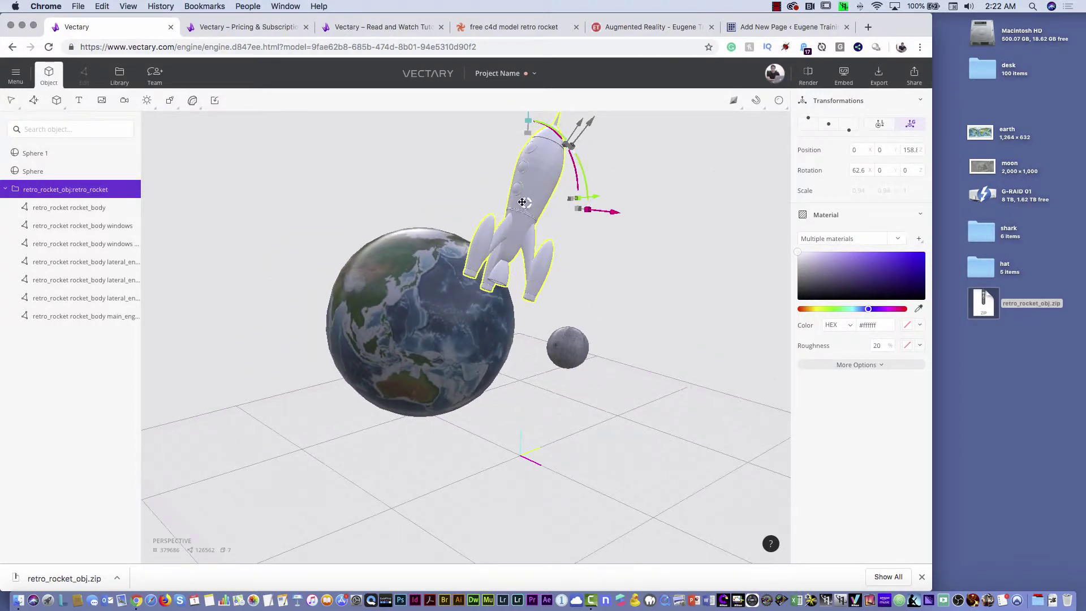
right_click(522, 202)
left_click(487, 174)
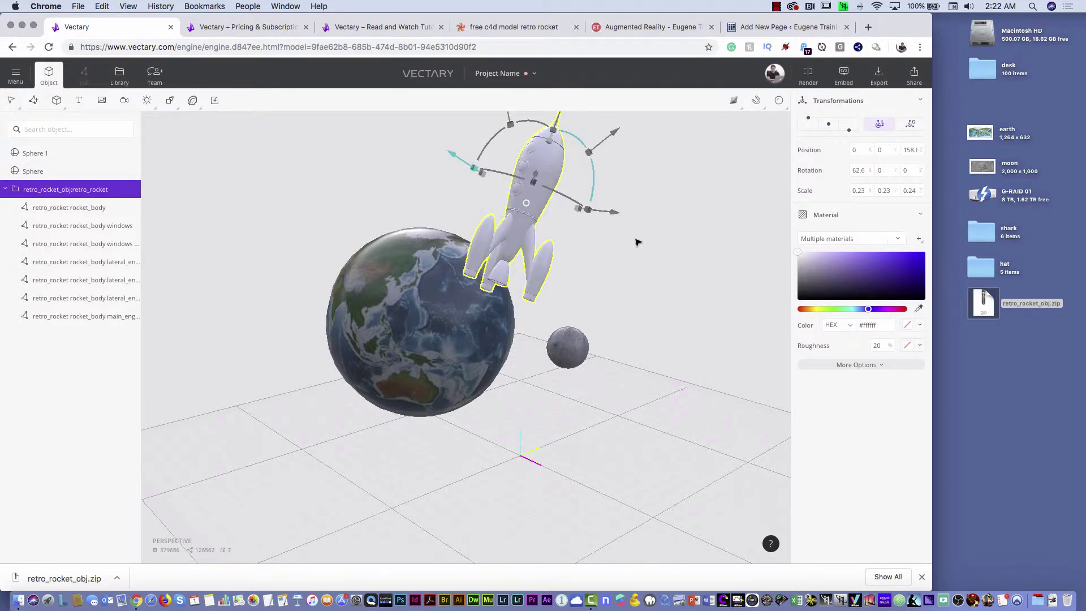
Color the rocket_body part red (#cc2727) and view the scene from a slightly higher angle
left_click(620, 236)
left_click(544, 203)
left_click(57, 212)
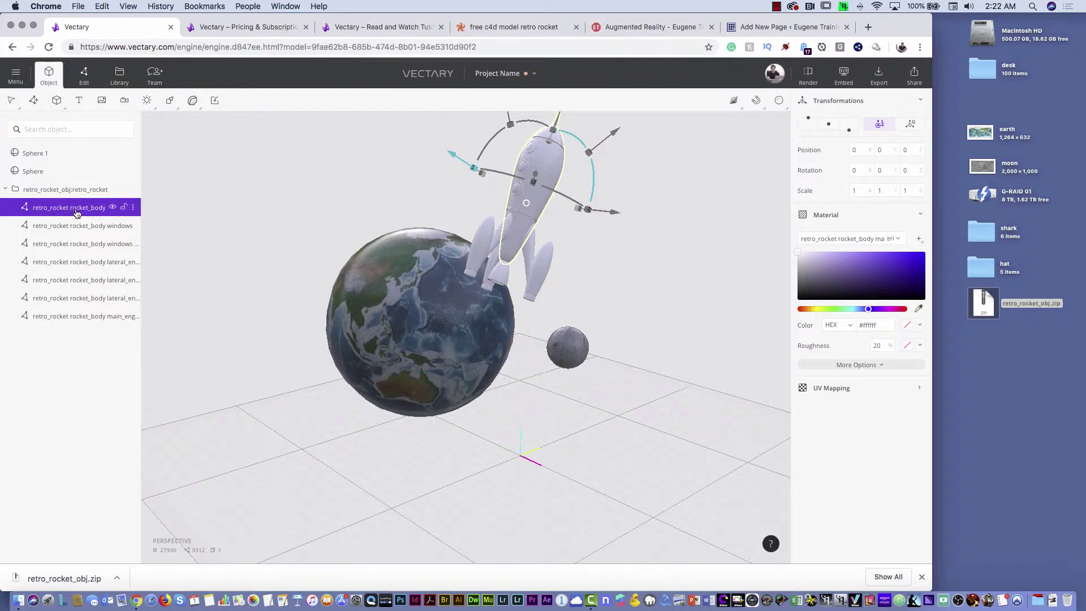
left_click(801, 309)
left_click(901, 261)
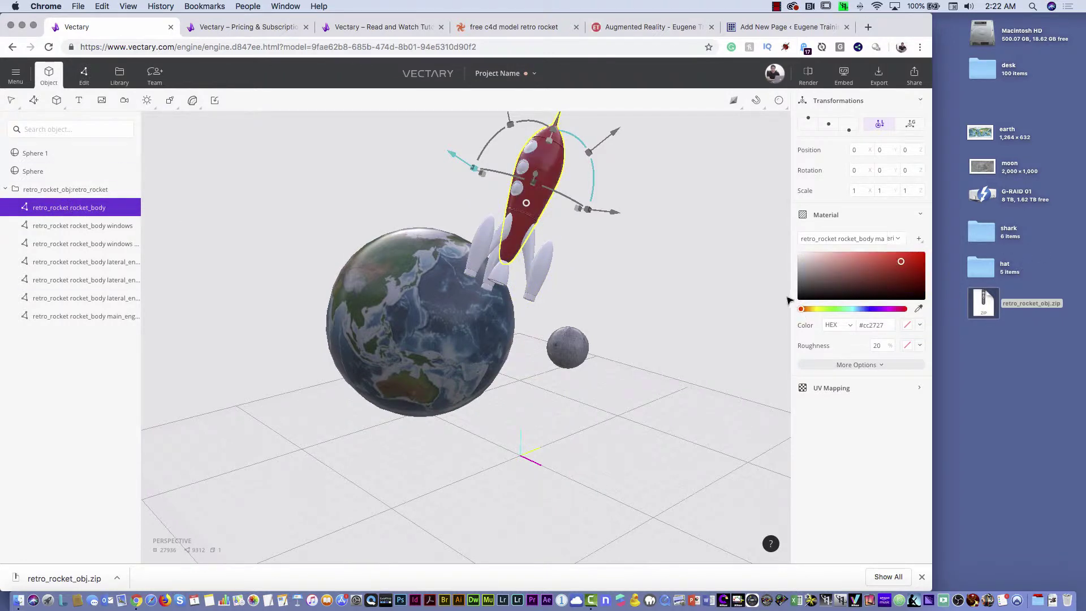
left_click(669, 267)
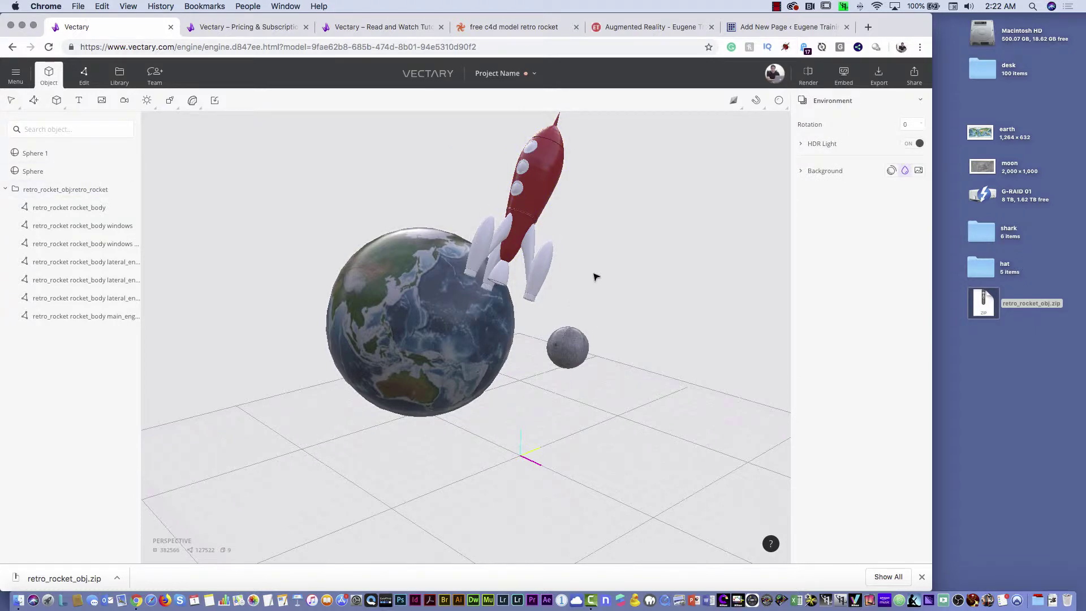
left_click_drag(660, 261, 702, 267)
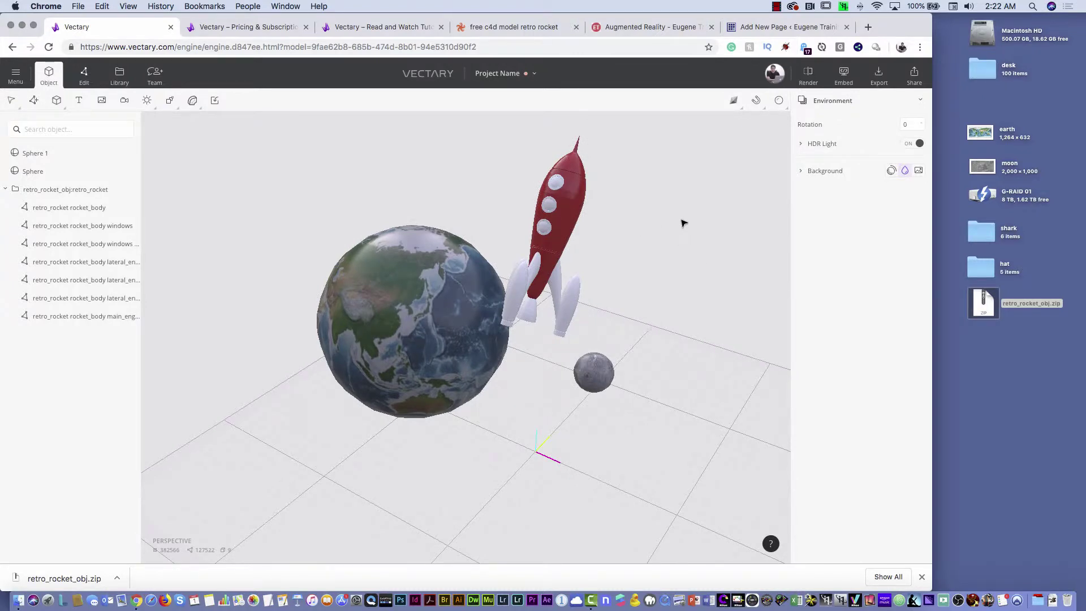
Check the available 3D export formats, then generate a web embed of the scene with augmented reality on
left_click(878, 77)
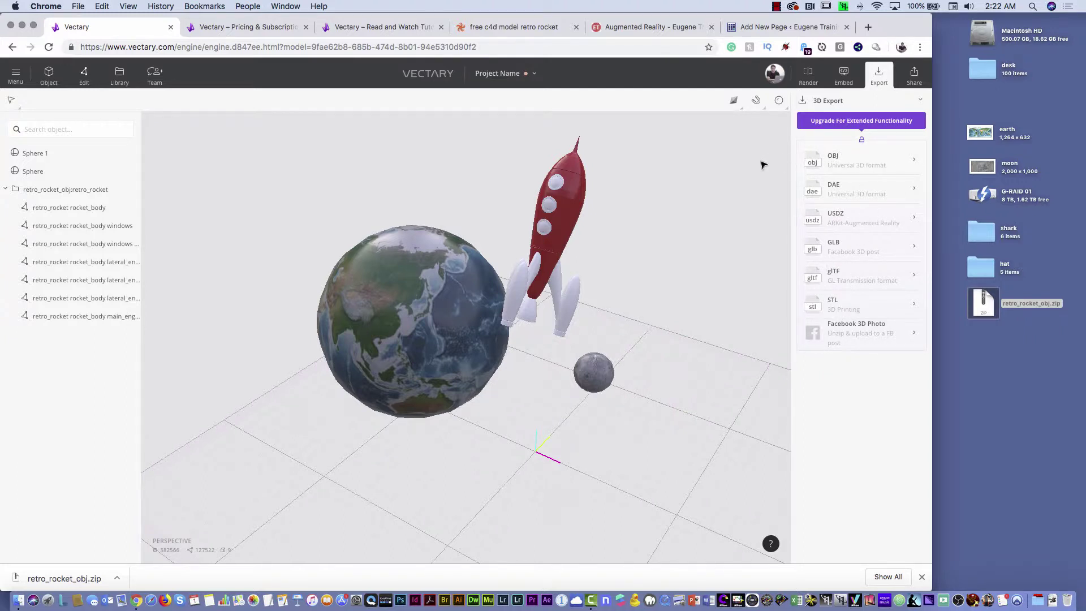
left_click(844, 75)
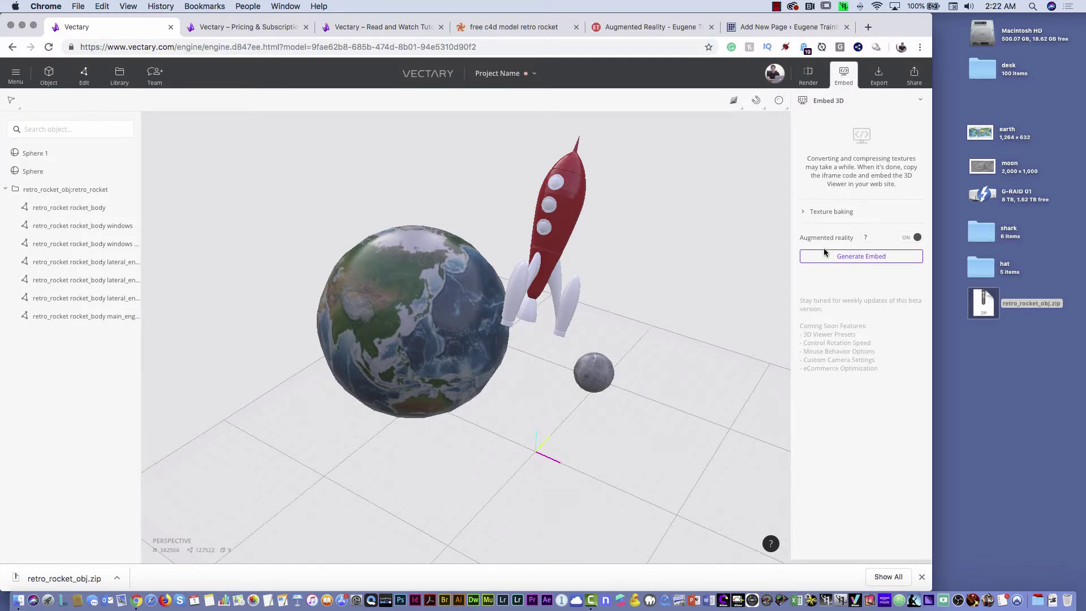
left_click(856, 259)
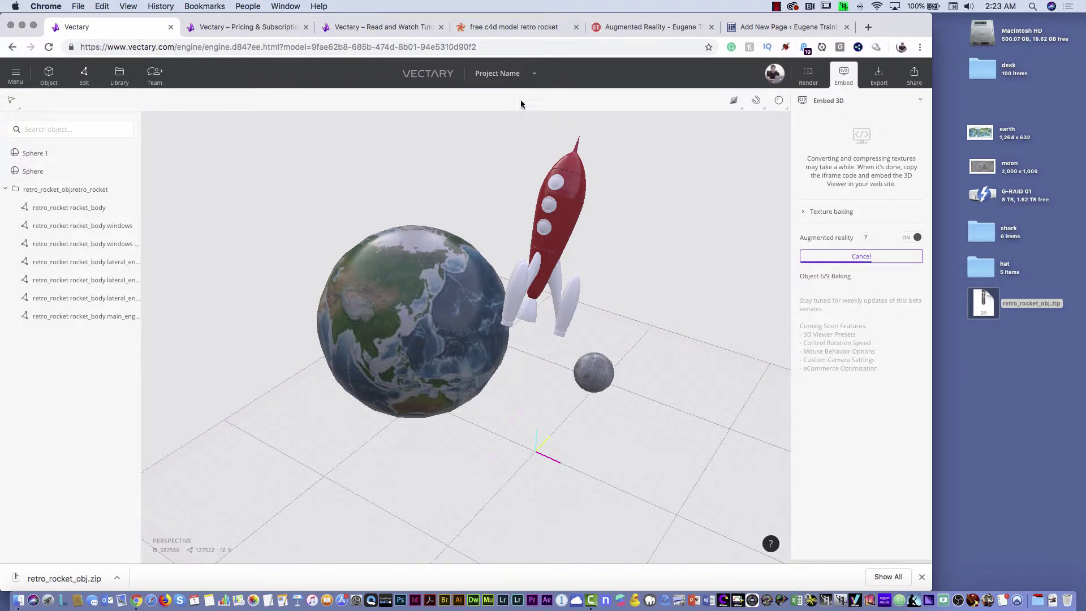
View the Augmented Reality web page and its WordPress editor, then return to Vectary and continue the USDZ export despite the size warning
left_click(630, 26)
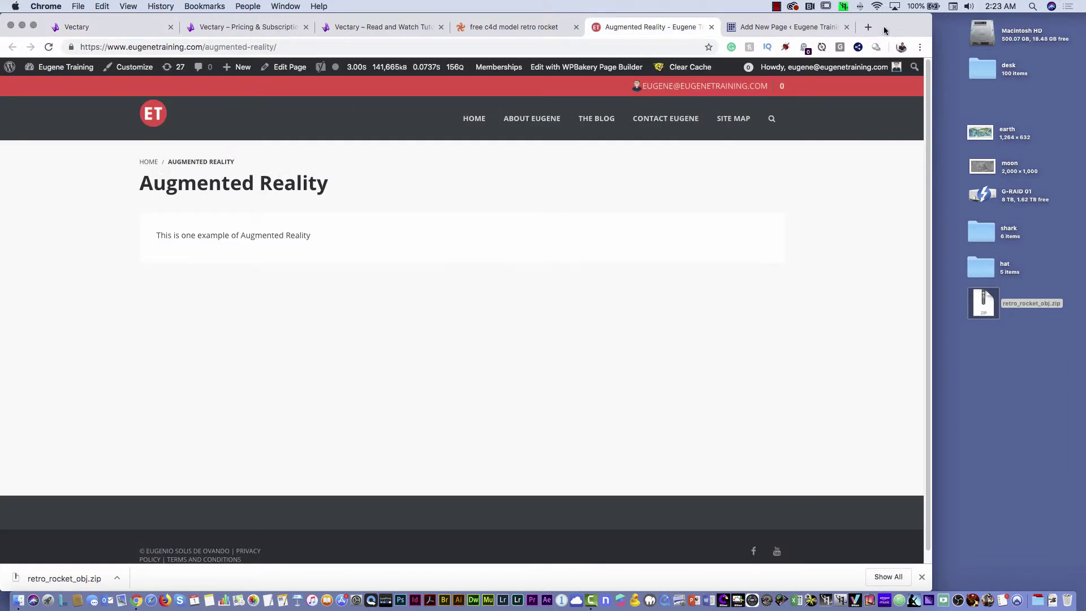
left_click(791, 27)
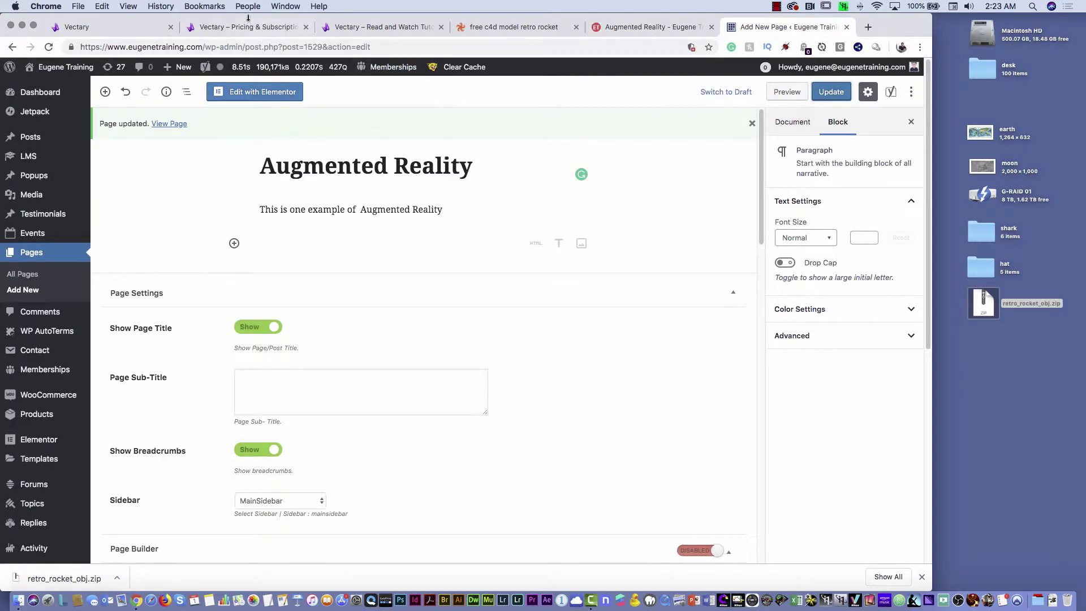
left_click(104, 27)
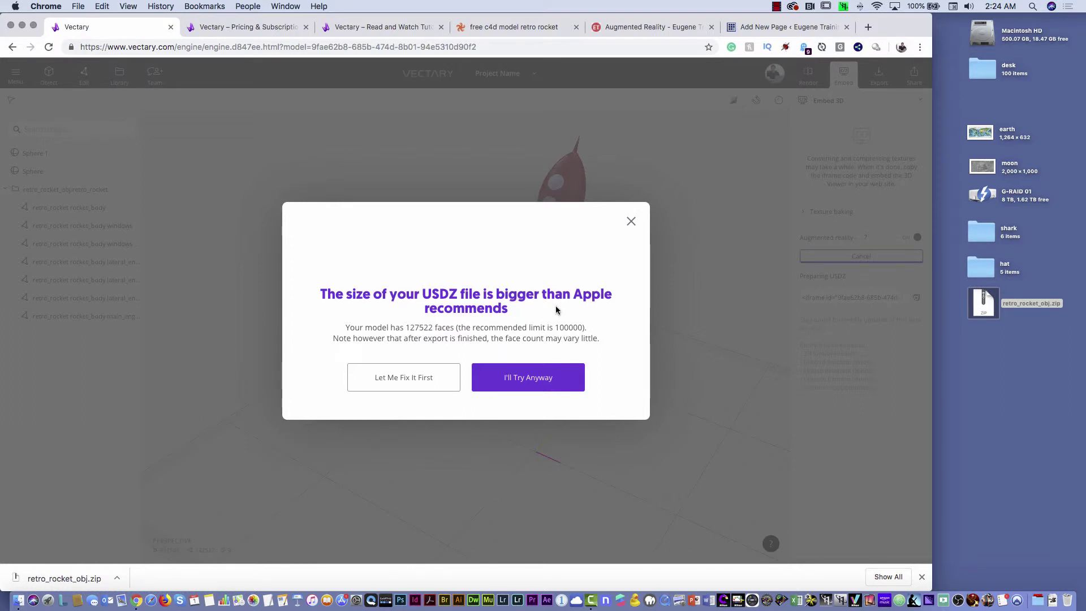
left_click(539, 373)
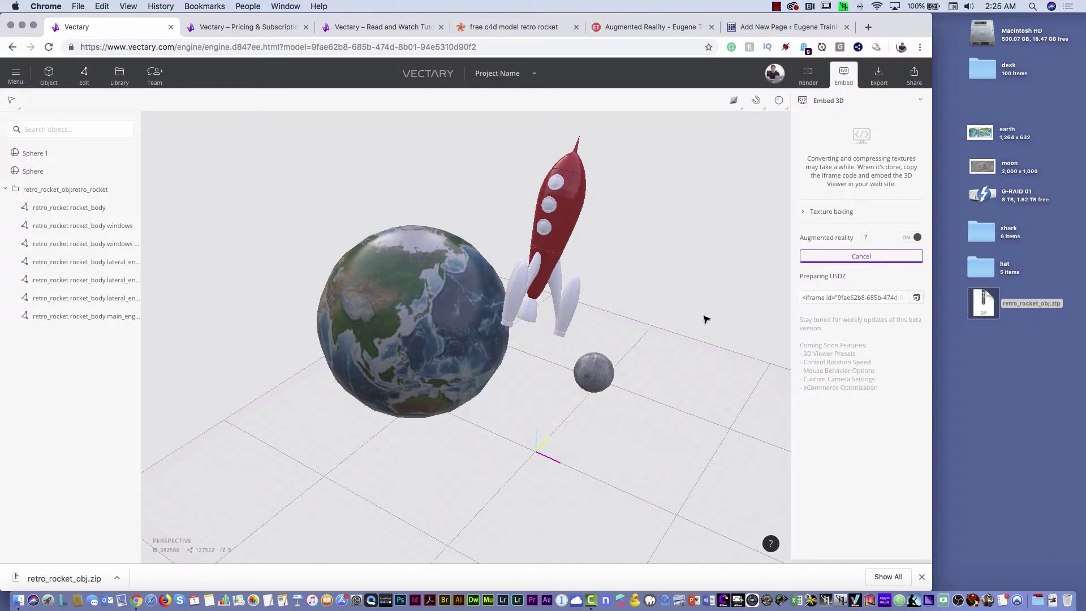
Copy the scene's iframe embed code and paste it into a new custom HTML block on the WordPress Augmented Reality page
left_click(916, 300)
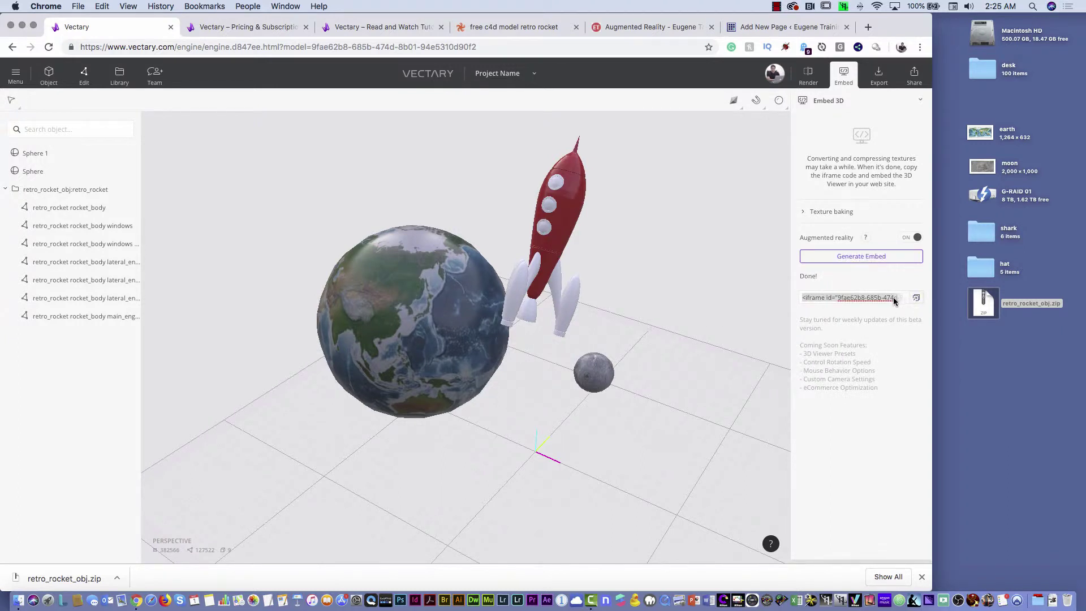
triple_click(873, 296)
left_click(755, 28)
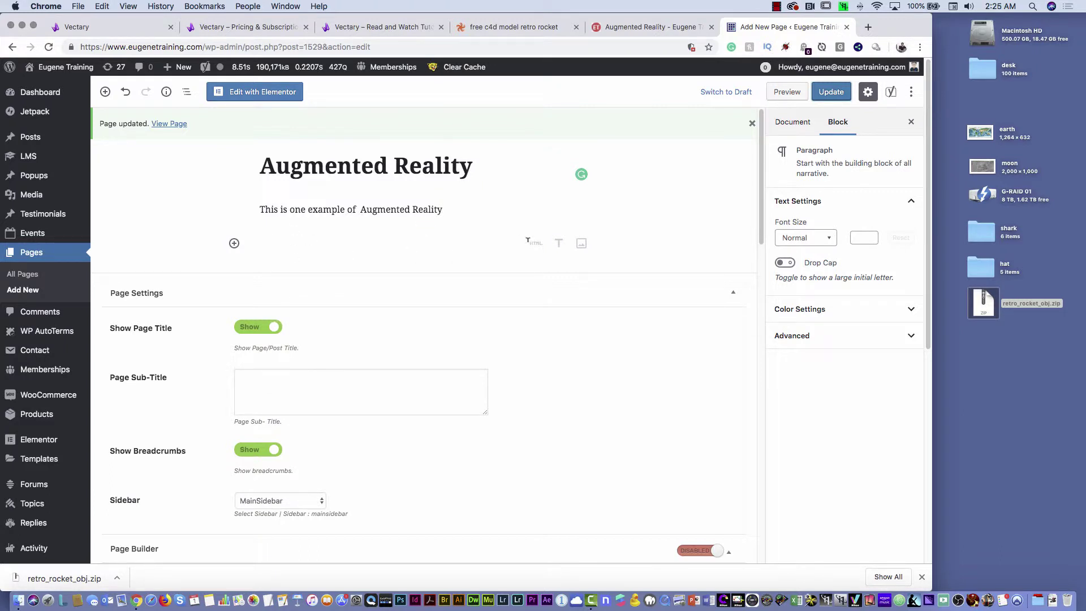
left_click(536, 243)
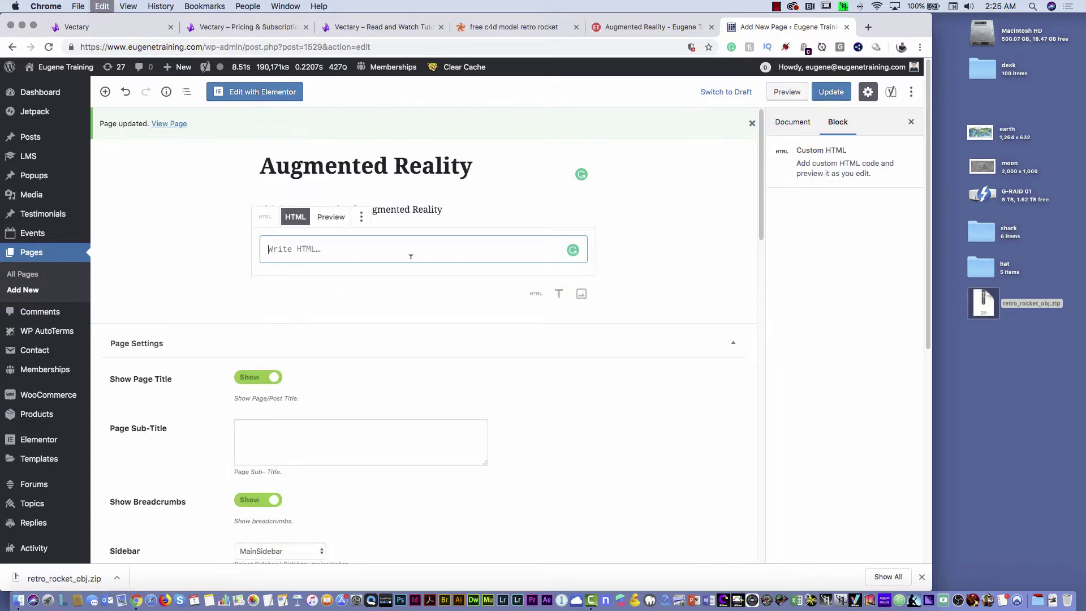
key("super+v")
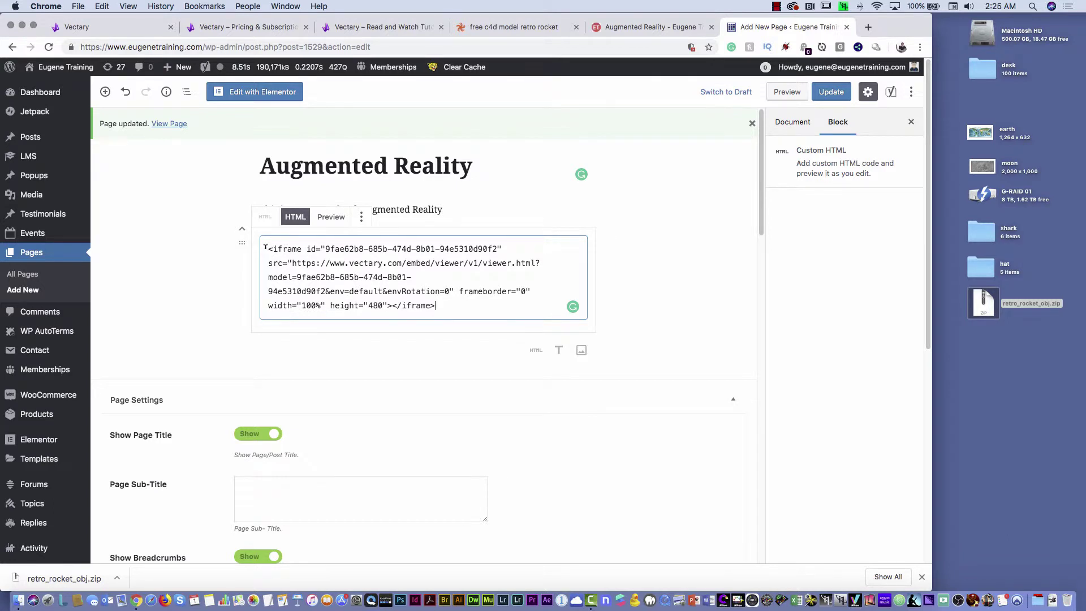
left_click_drag(265, 248, 487, 239)
left_click_drag(290, 262, 534, 258)
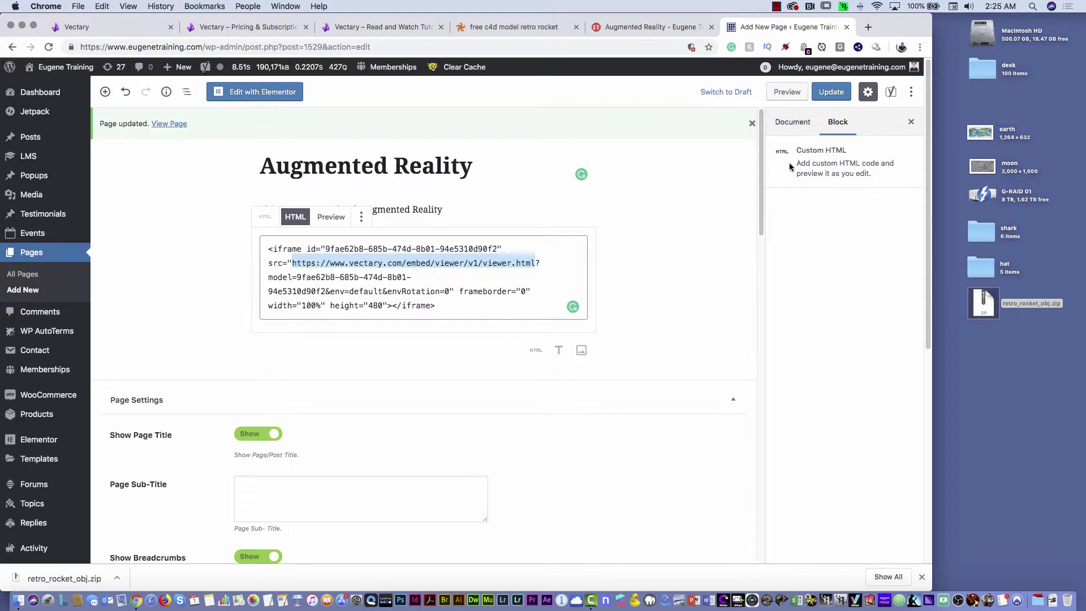
Update the WordPress page, reload the published Augmented Reality page and close the downloads bar
left_click(830, 91)
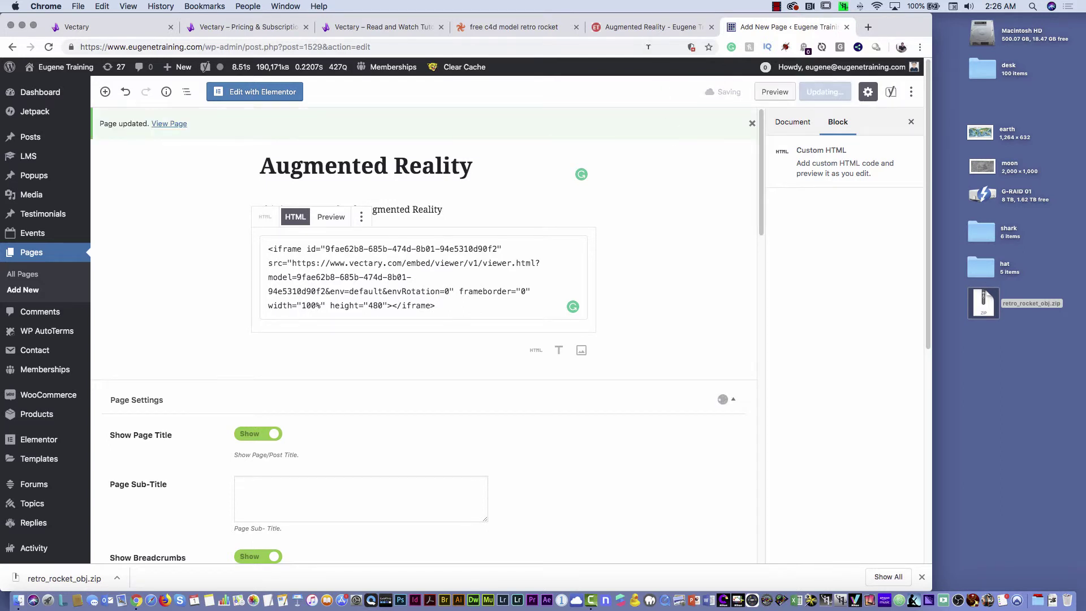
left_click(643, 28)
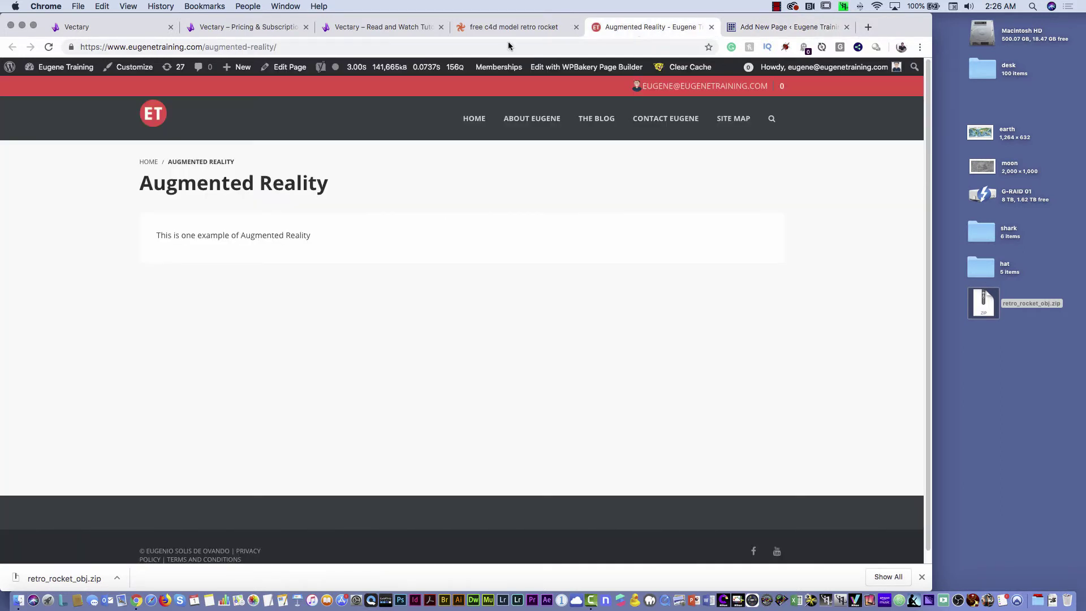
left_click(48, 48)
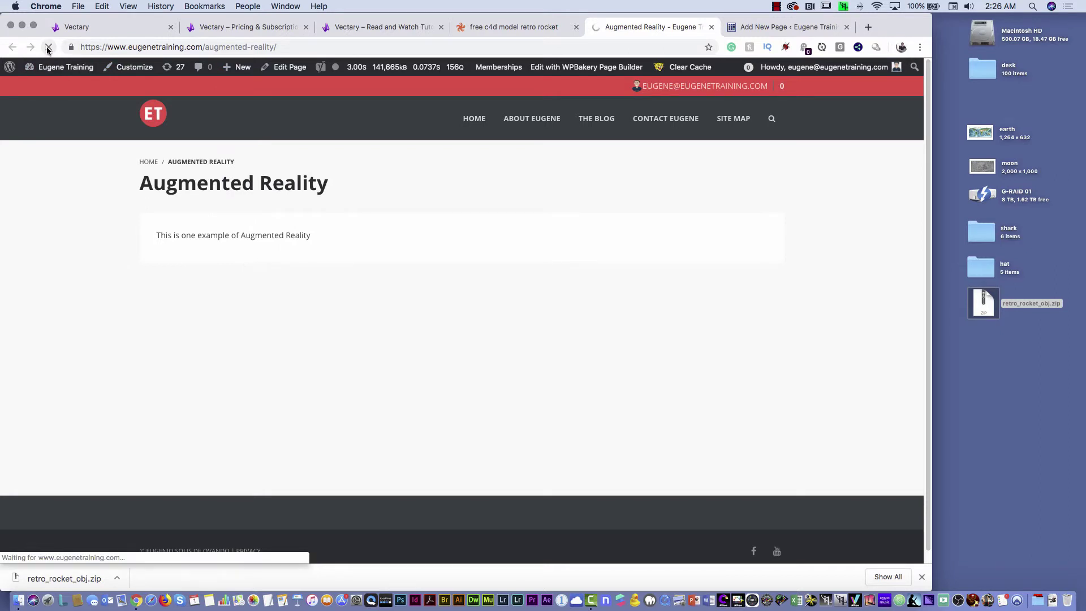
left_click(921, 577)
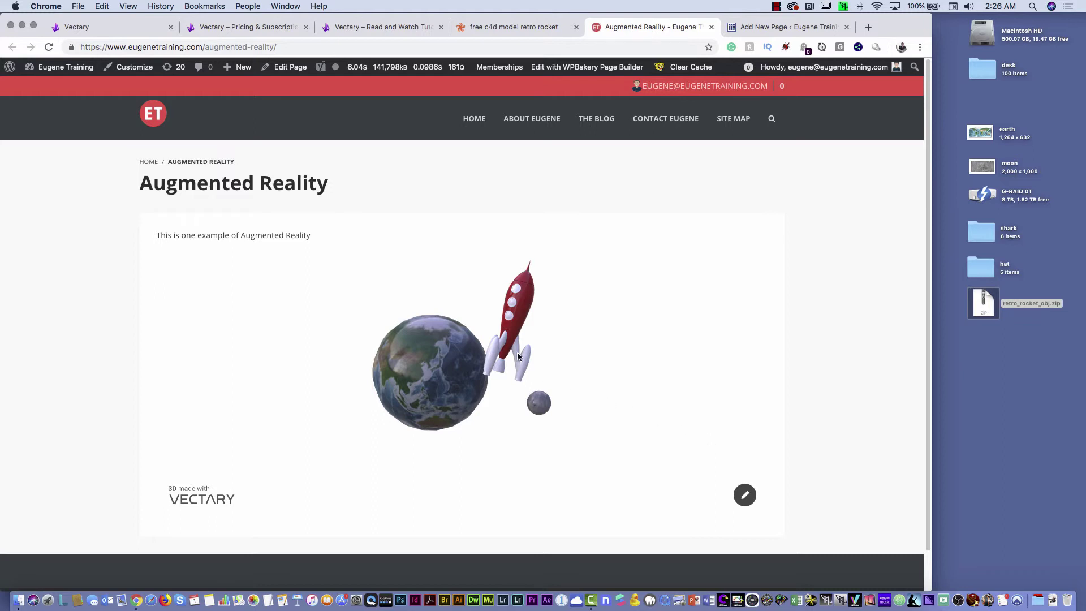
Examine the embedded 3D scene on the published page by orbiting and zooming around the rocket, earth and moon
left_click_drag(516, 350, 449, 369)
scroll(450, 369, "down", 3)
scroll(450, 368, "up", 6)
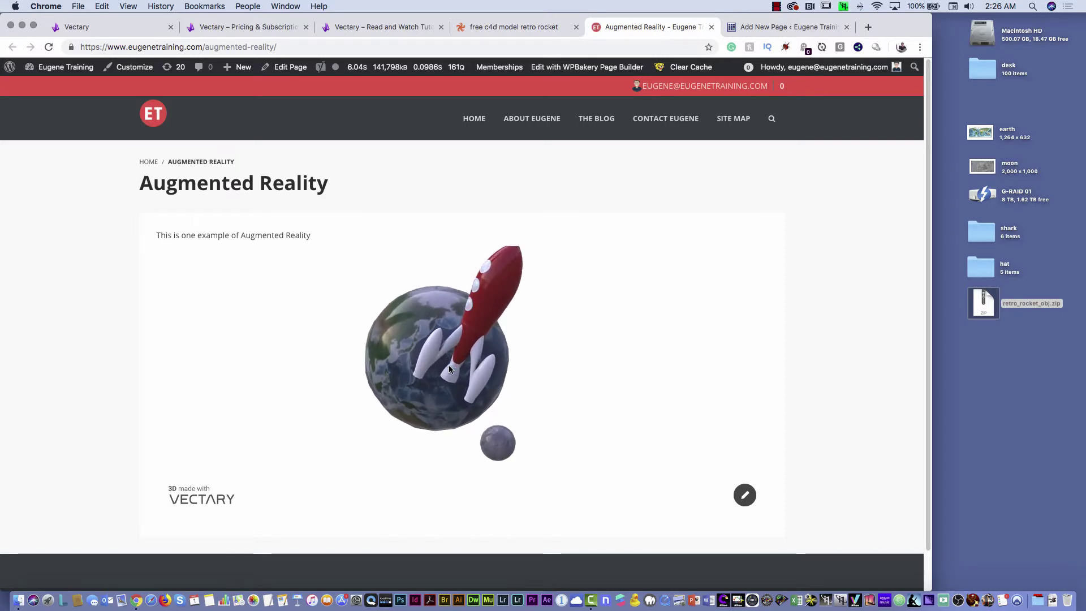
scroll(449, 369, "down", 2)
scroll(449, 369, "up", 5)
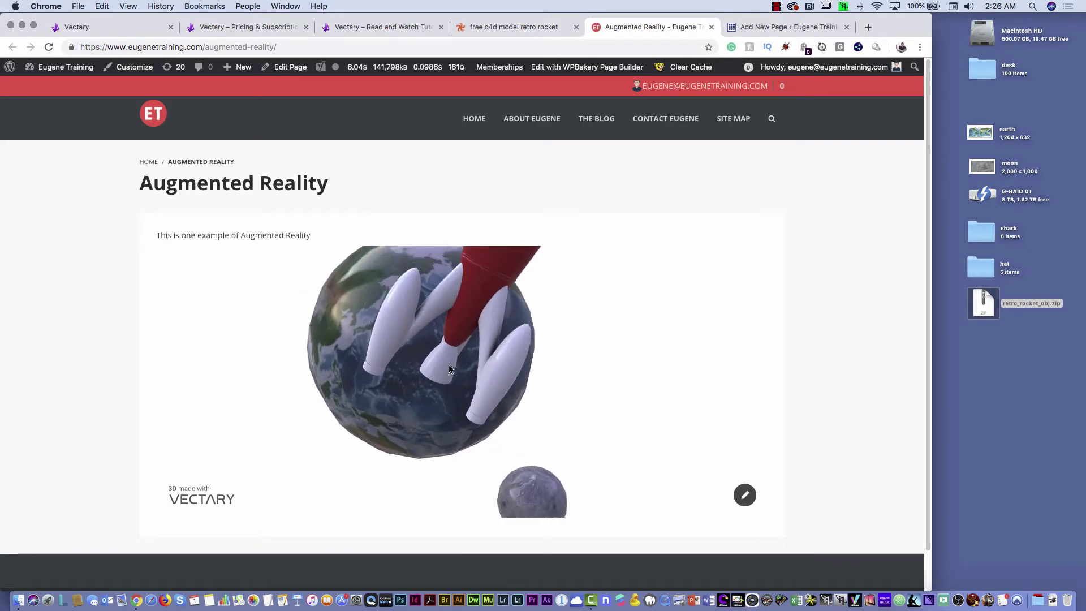
scroll(449, 369, "up", 5)
mouse_move(449, 369)
left_mouse_down()
mouse_move(484, 374)
mouse_move(452, 367)
left_mouse_up()
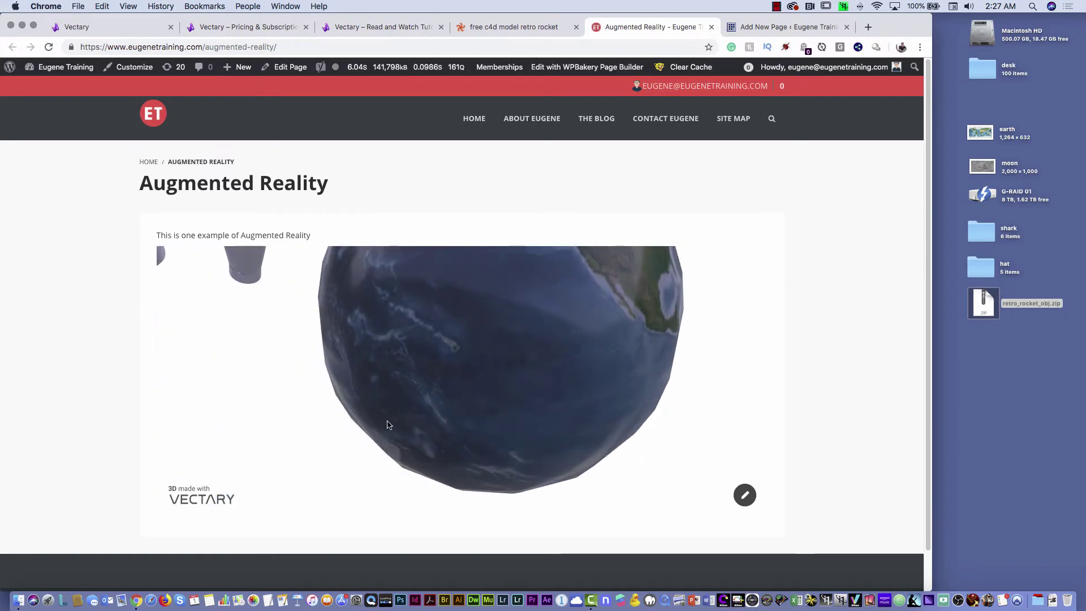
left_click_drag(388, 424, 558, 361)
scroll(390, 402, "down", 5)
scroll(391, 402, "up", 10)
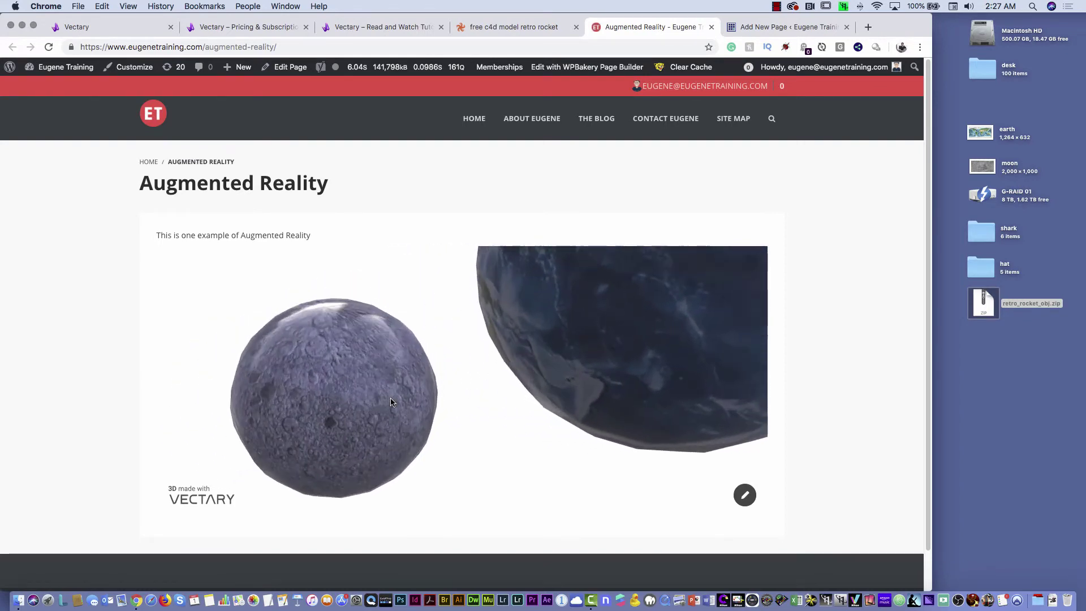
Zoom out and orbit the embedded scene on the published page to view the moon, earth and rocket together
scroll(390, 402, "down", 8)
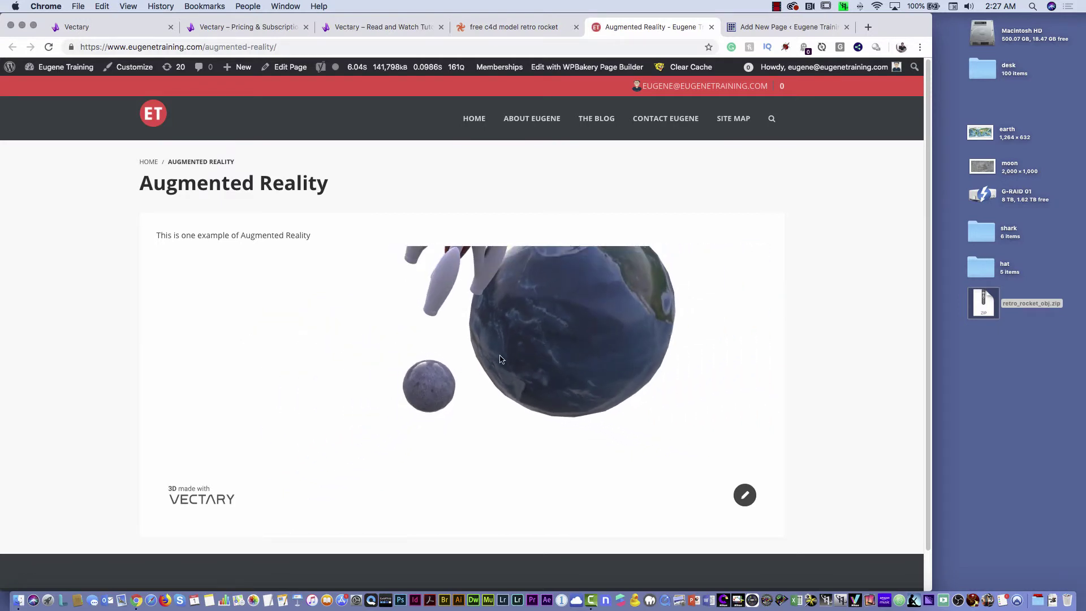
left_click_drag(568, 327, 561, 356)
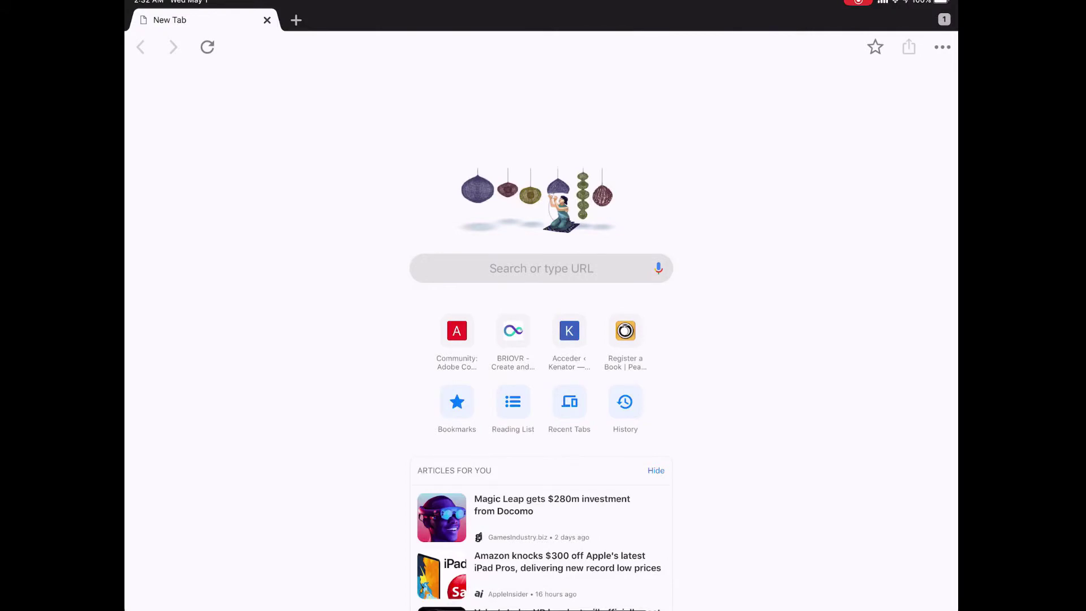
Switch from Chrome to Safari on the iPad and examine the embedded scene on the Augmented Reality page at different zoom levels
left_click_drag(541, 609, 541, 396)
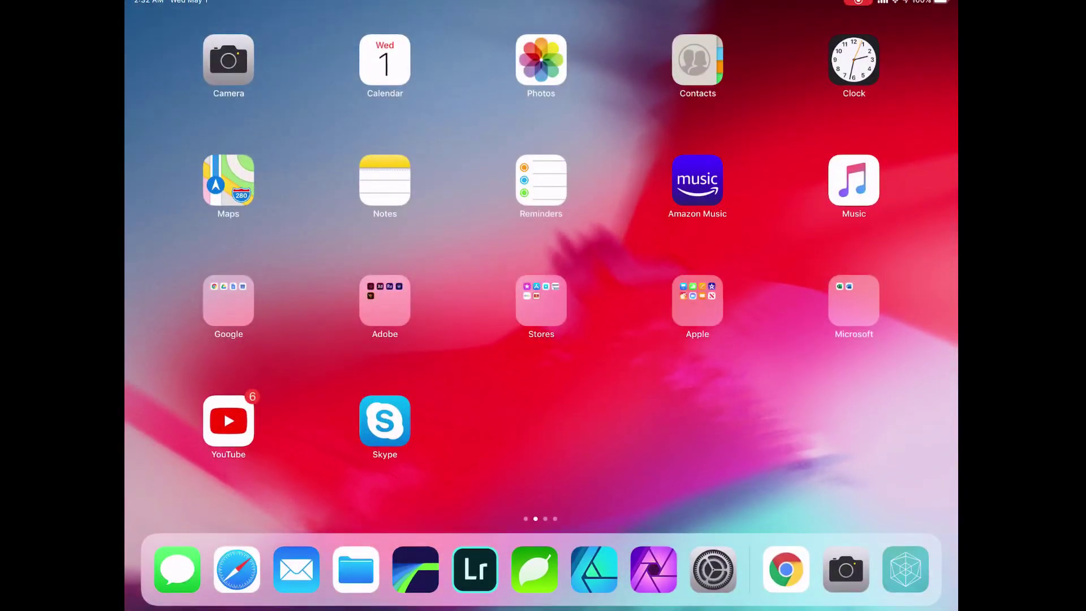
left_click(237, 569)
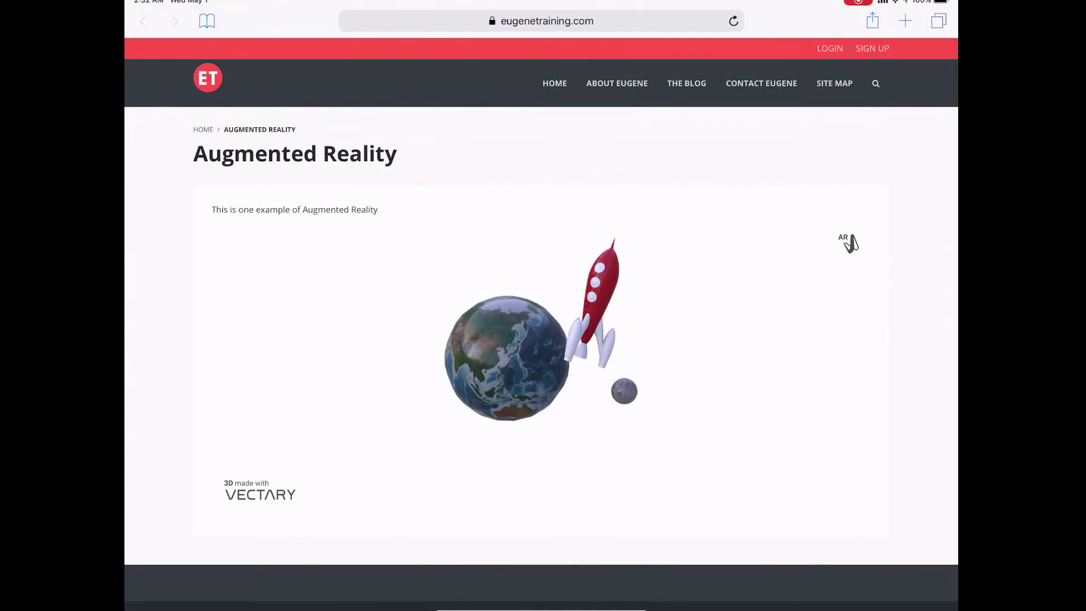
scroll(541, 305, "down", 2)
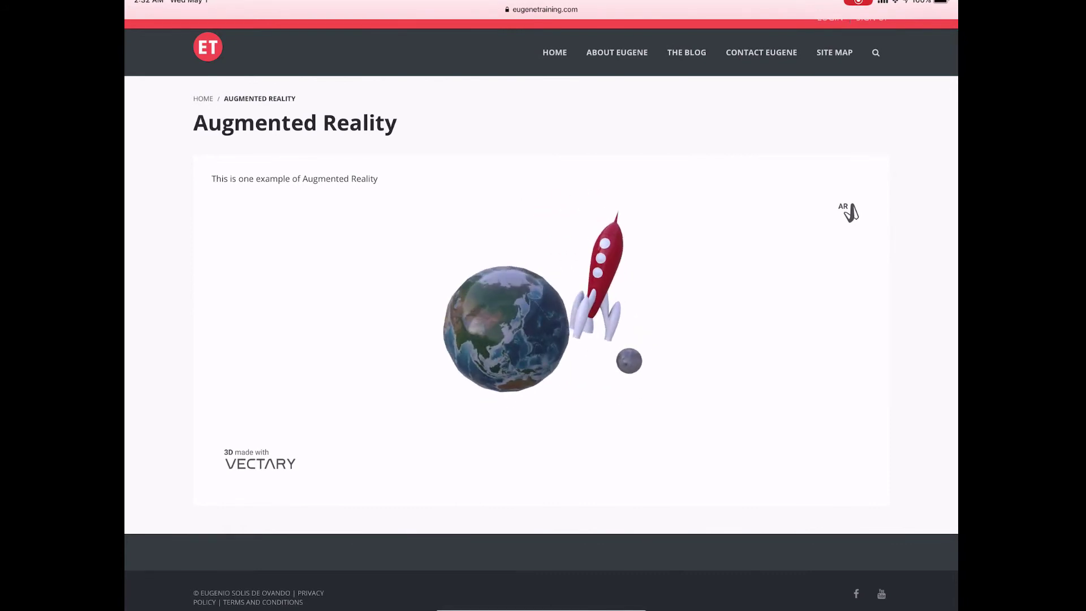
scroll(541, 342, "up", 5)
scroll(541, 343, "down", 4)
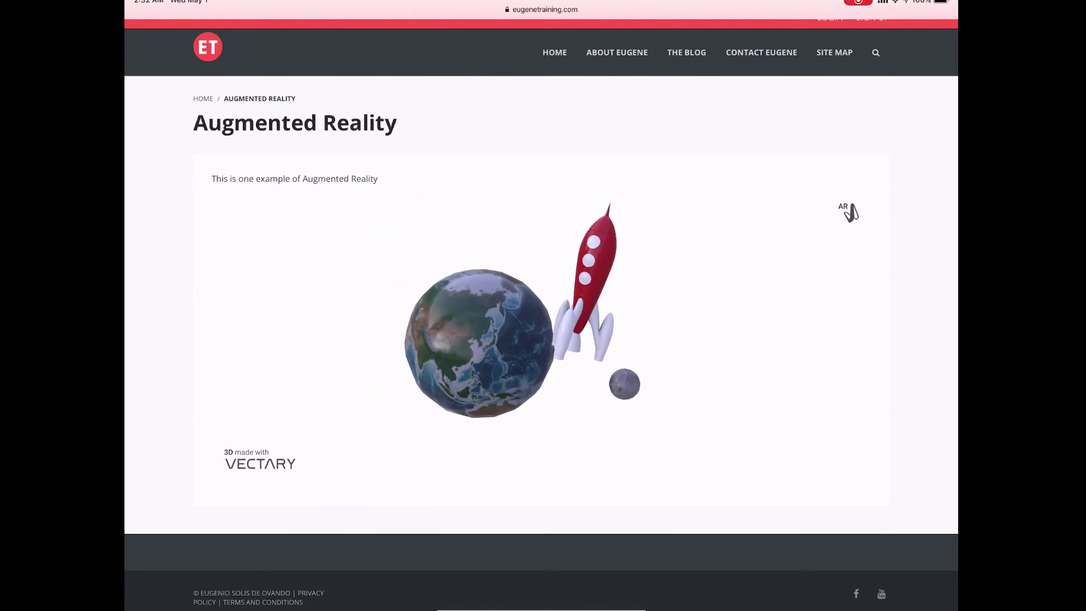
scroll(541, 342, "up", 3)
scroll(542, 343, "down", 3)
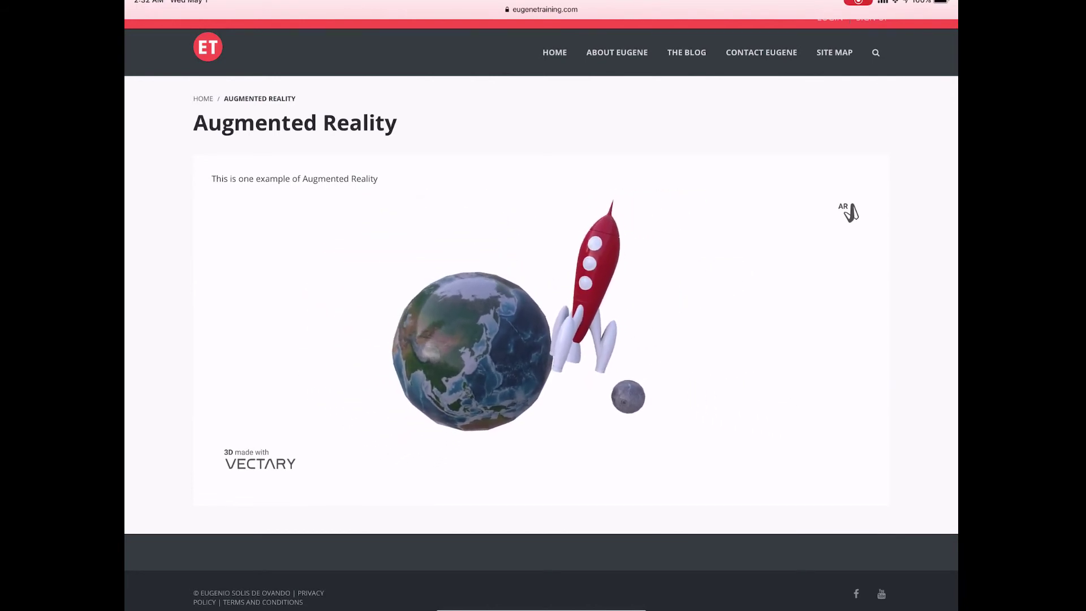
scroll(541, 342, "down", 3)
scroll(541, 342, "up", 4)
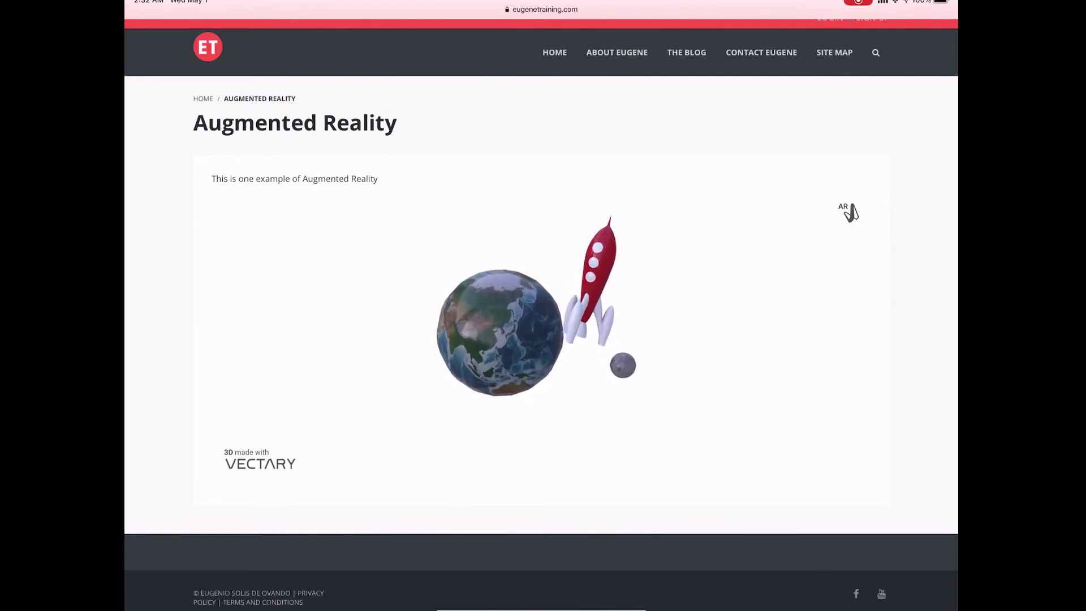
scroll(541, 342, "down", 2)
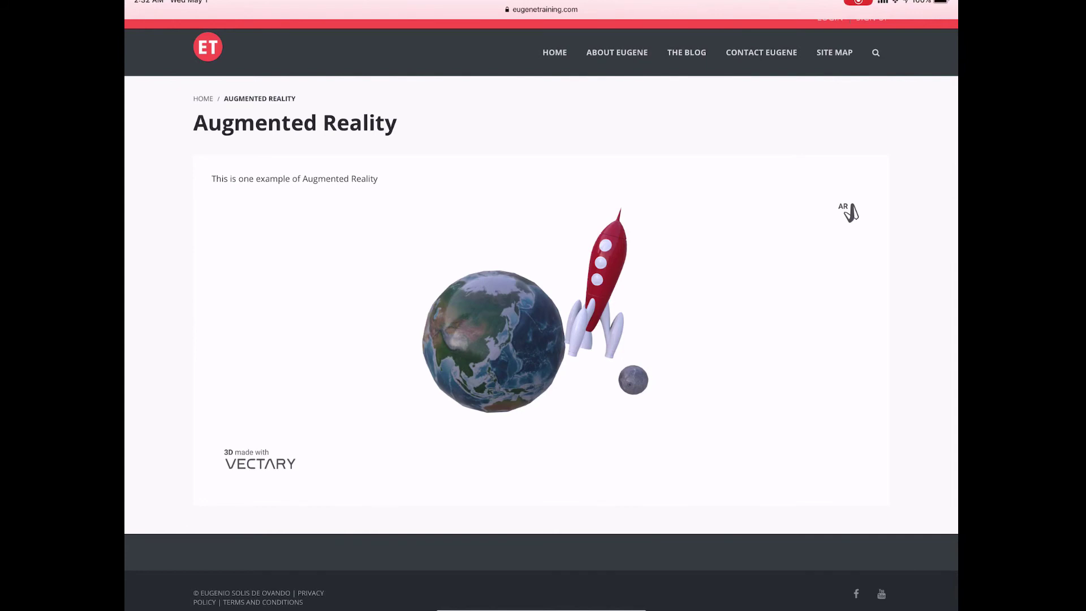
Launch the augmented reality viewer for the embedded rocket scene and change from Object to AR mode
left_click(846, 210)
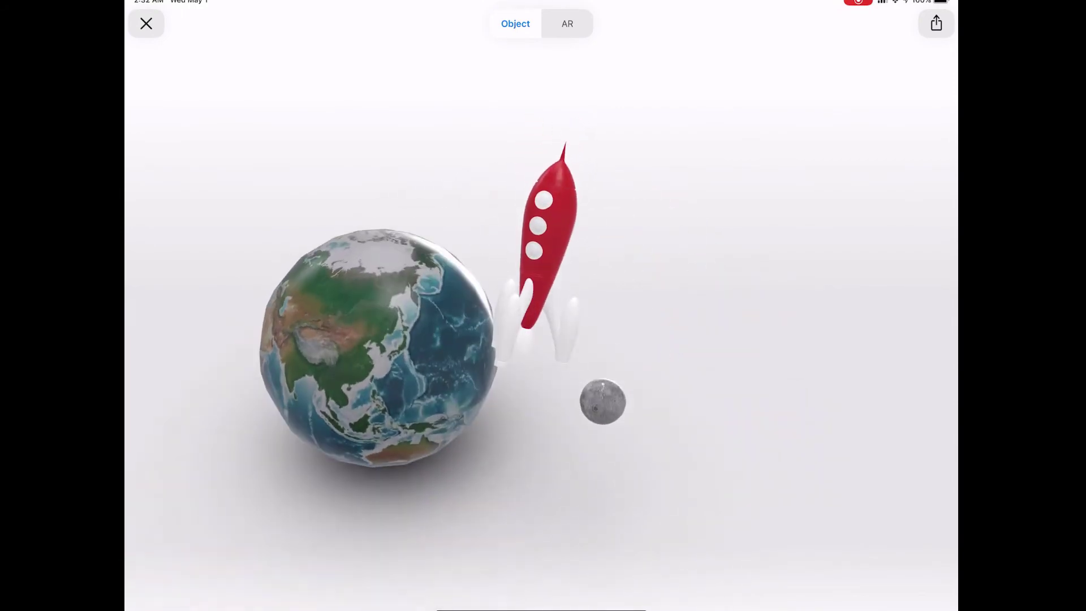
left_click(567, 23)
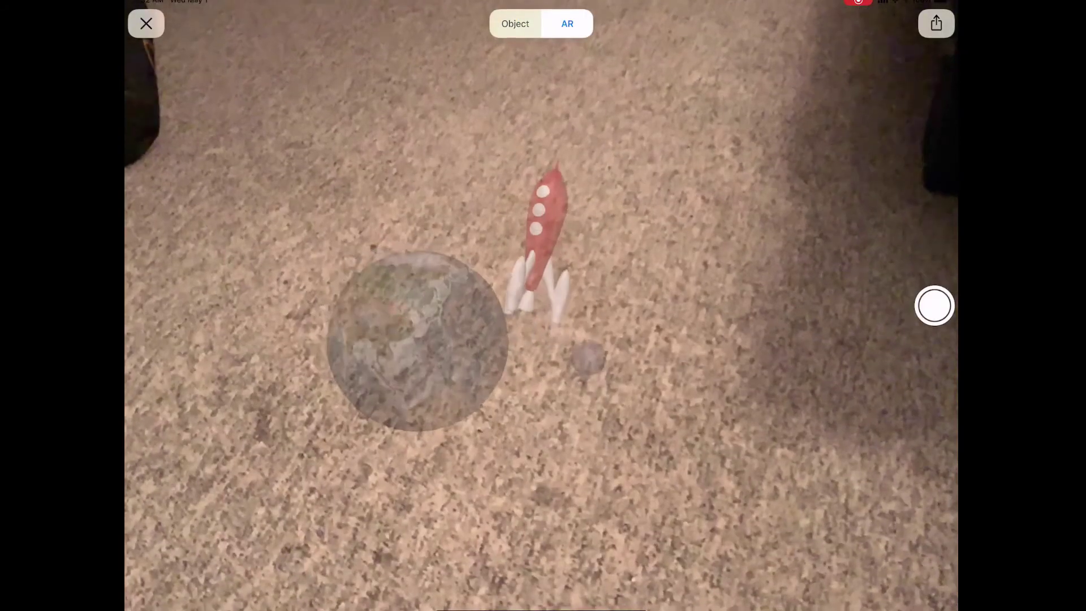